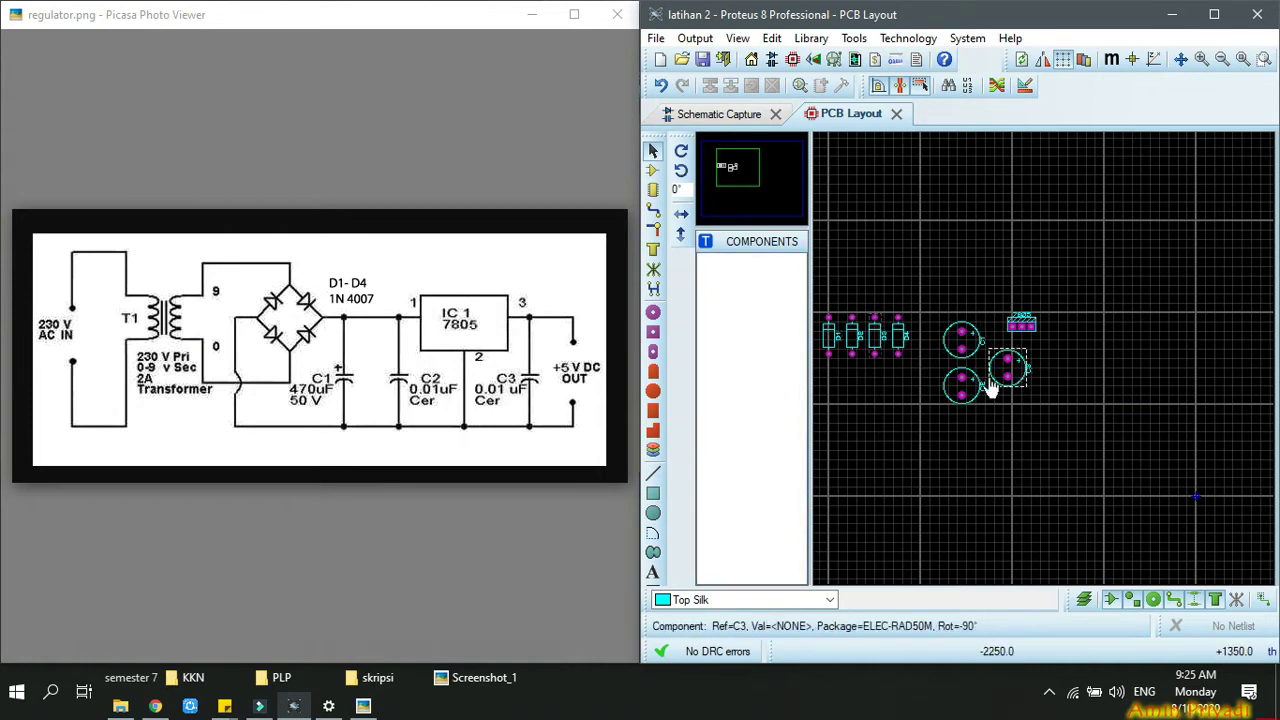
Examine the component layout and the anode and cathode pads of diodes D1 to D4.
{"action": "scroll", "coordinate": [877, 359], "scroll_direction": "up", "scroll_amount": 1}
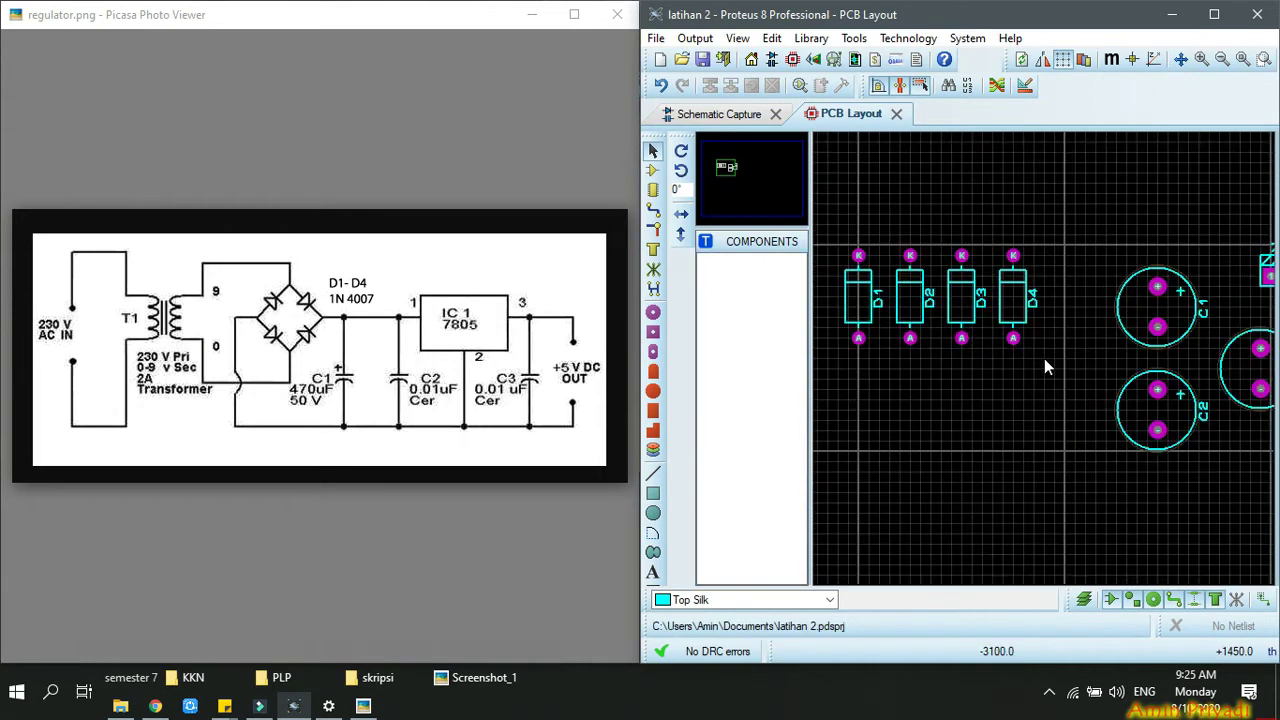
{"action": "scroll", "coordinate": [1044, 358], "scroll_direction": "up", "scroll_amount": 1}
{"action": "scroll", "coordinate": [1044, 358], "scroll_direction": "down", "scroll_amount": 1}
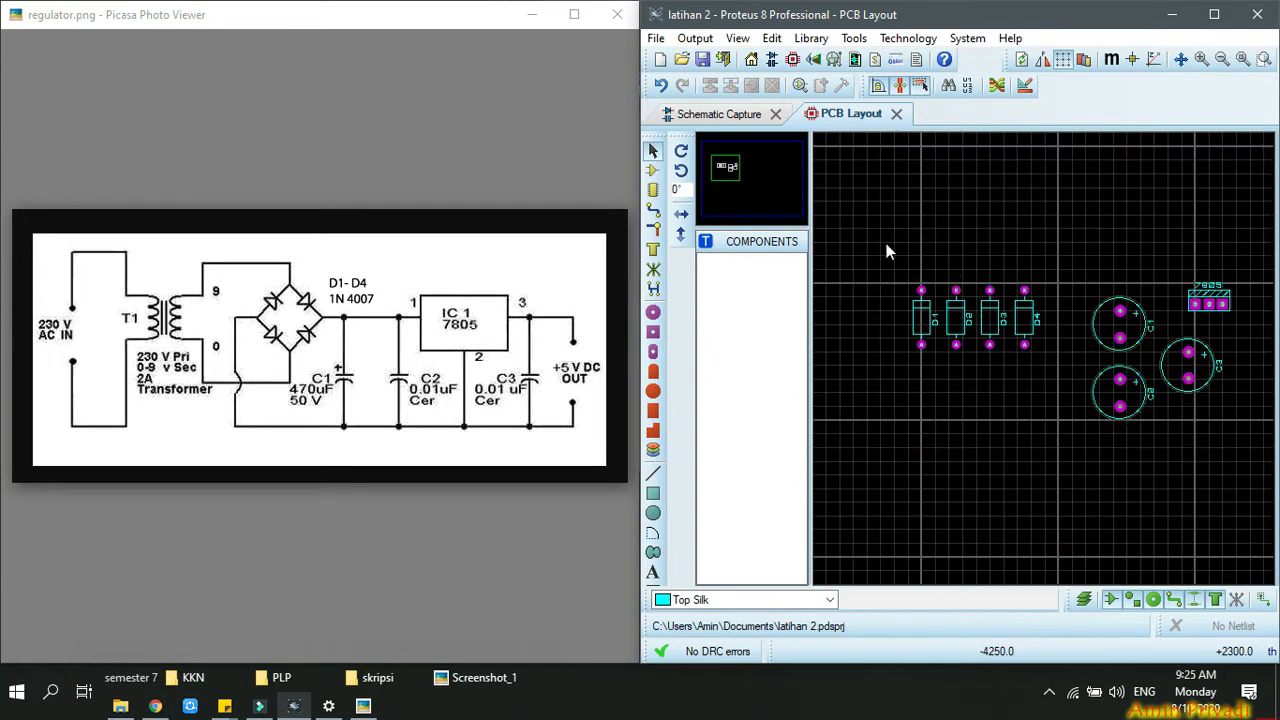
{"action": "scroll", "coordinate": [884, 238], "scroll_direction": "down", "scroll_amount": 1}
{"action": "scroll", "coordinate": [1044, 367], "scroll_direction": "up", "scroll_amount": 1}
{"action": "scroll", "coordinate": [1063, 336], "scroll_direction": "down", "scroll_amount": 1}
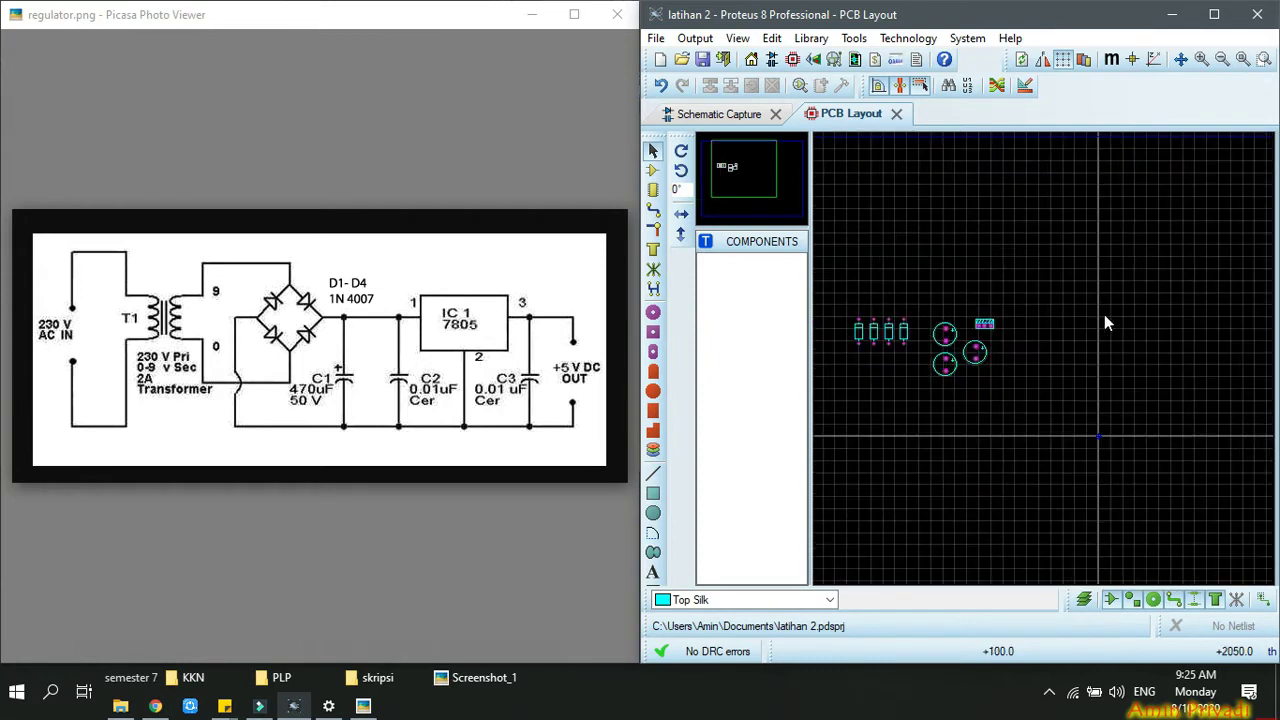
{"action": "scroll", "coordinate": [940, 360], "scroll_direction": "up", "scroll_amount": 1}
{"action": "scroll", "coordinate": [1044, 362], "scroll_direction": "up", "scroll_amount": 2}
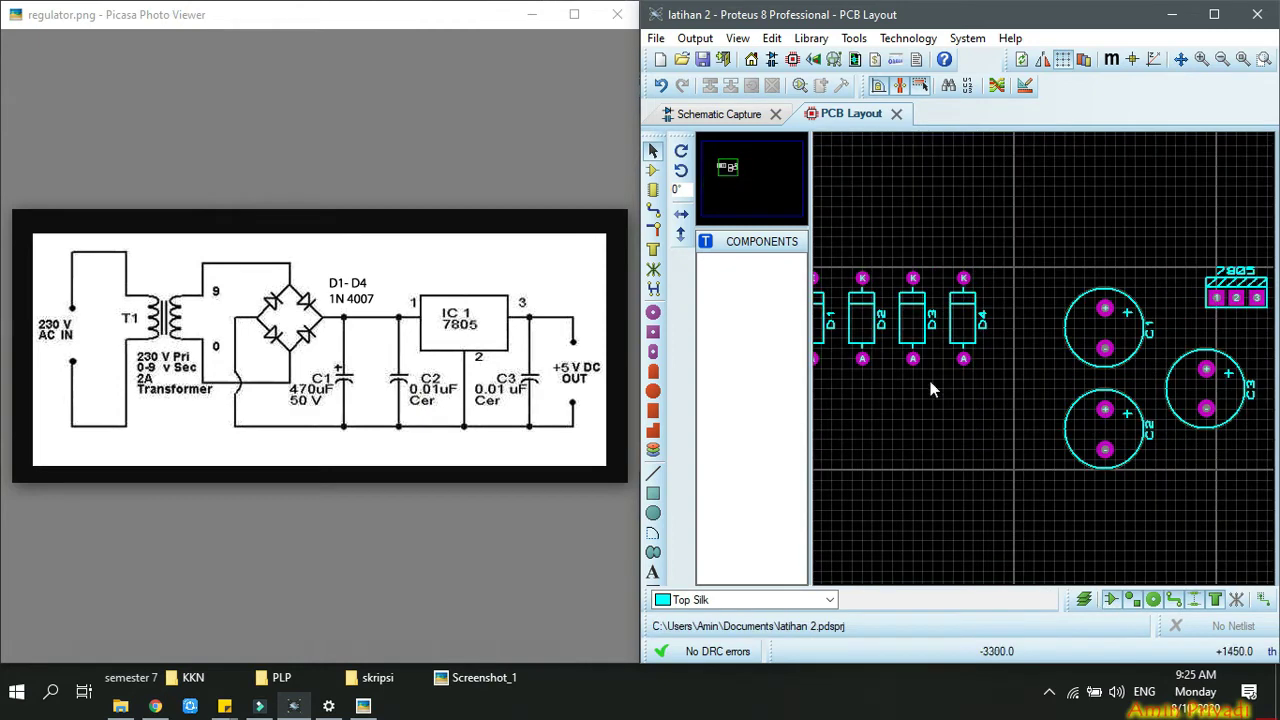
{"action": "scroll", "coordinate": [940, 380], "scroll_direction": "down", "scroll_amount": 1}
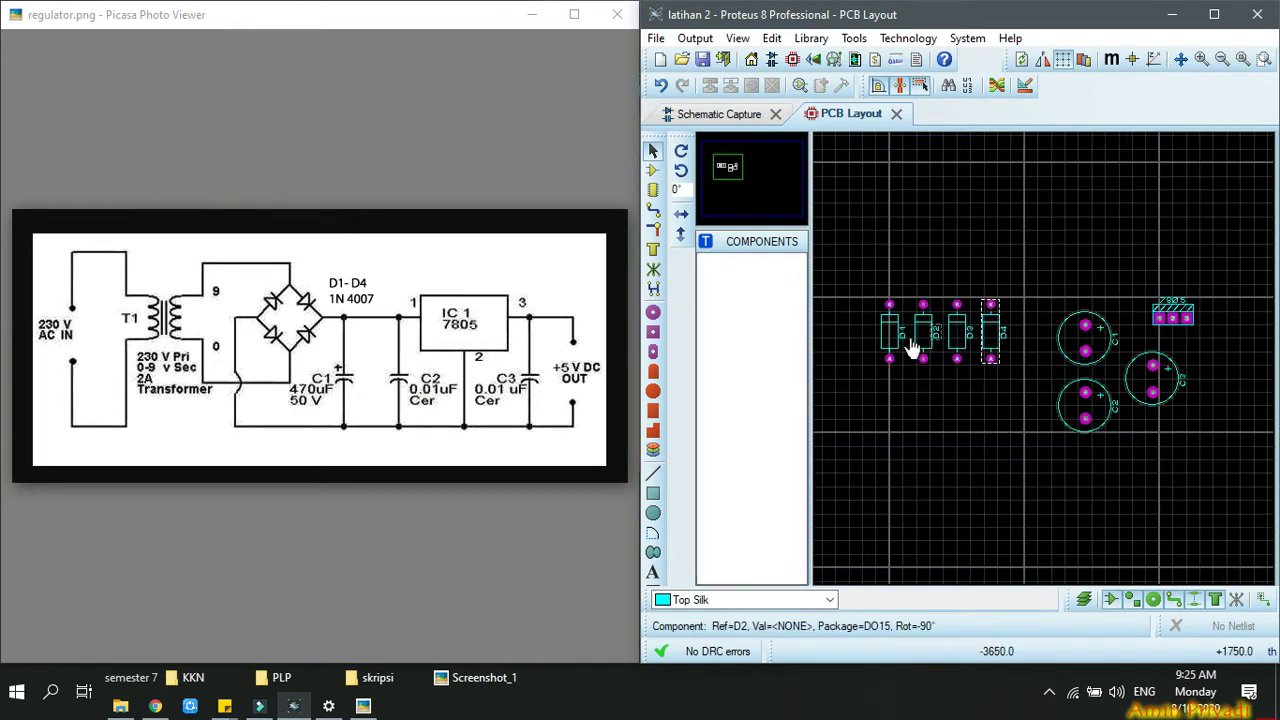
{"action": "scroll", "coordinate": [909, 349], "scroll_direction": "up", "scroll_amount": 1}
{"action": "scroll", "coordinate": [1044, 358], "scroll_direction": "up", "scroll_amount": 1}
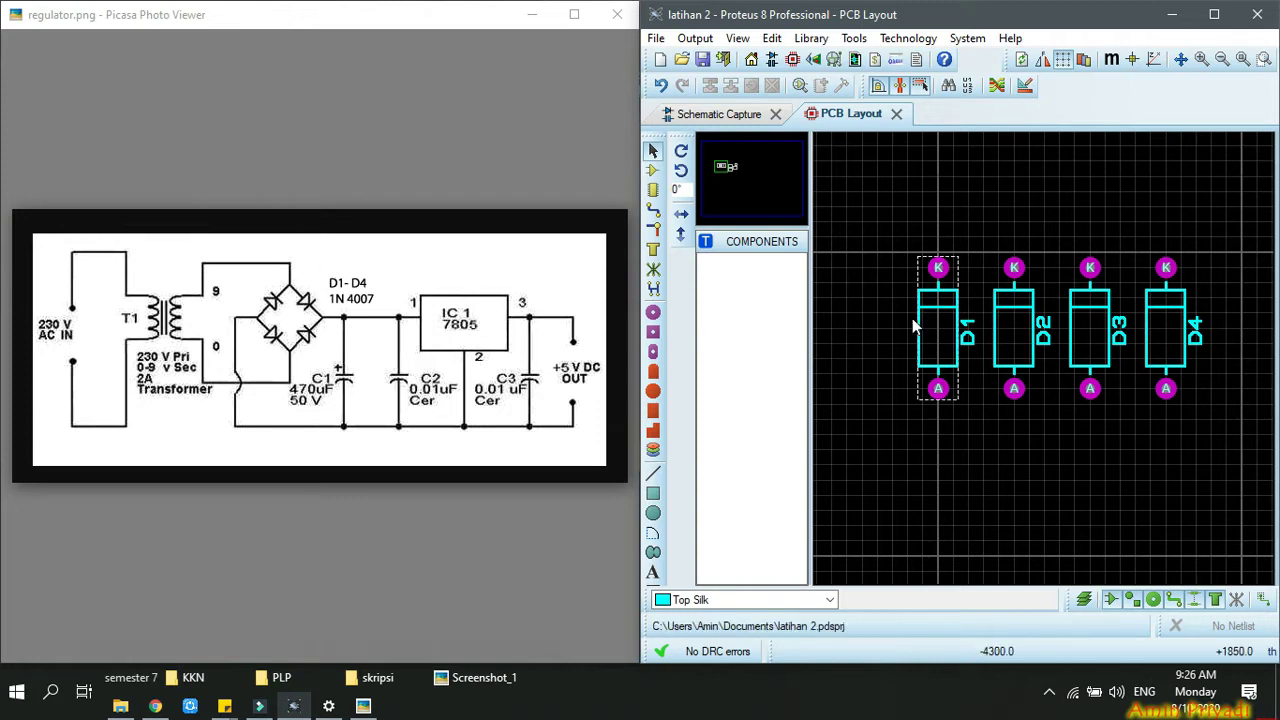
Examine the positive and negative pads of capacitors C1, C2 and C3 on the board.
{"action": "scroll", "coordinate": [912, 318], "scroll_direction": "down", "scroll_amount": 3}
{"action": "scroll", "coordinate": [1187, 385], "scroll_direction": "up", "scroll_amount": 2}
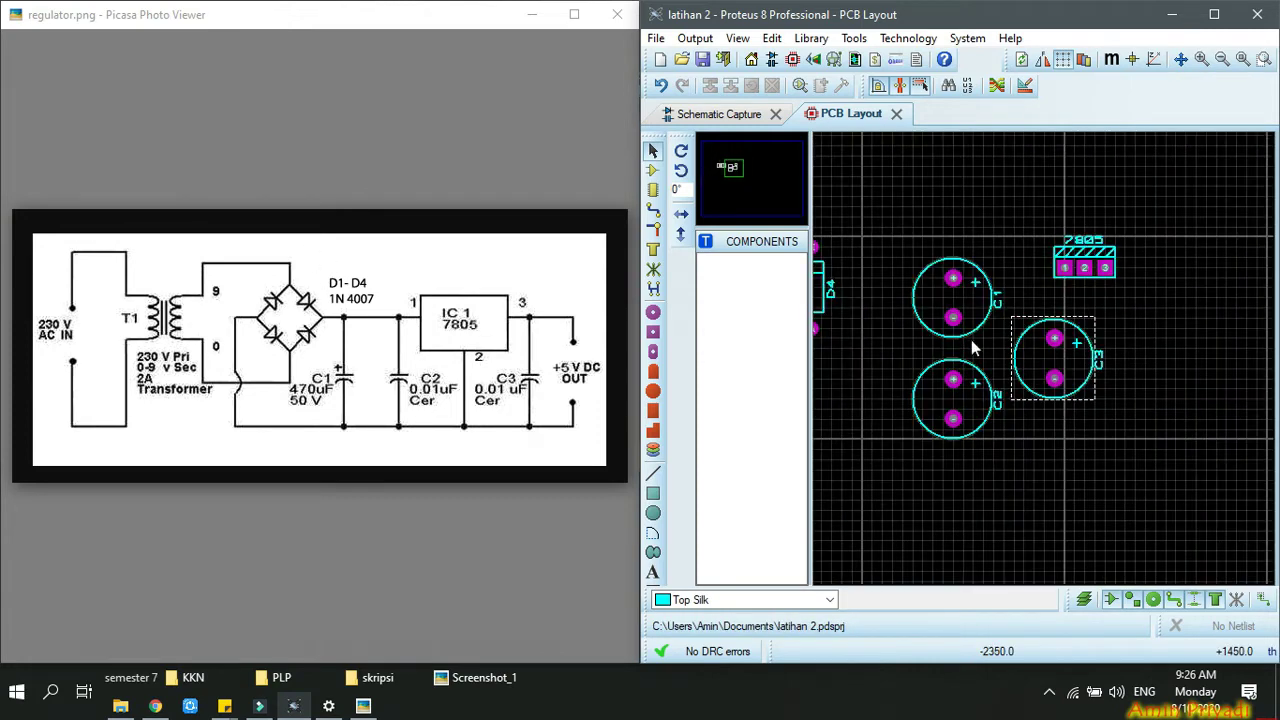
{"action": "scroll", "coordinate": [971, 340], "scroll_direction": "up", "scroll_amount": 2}
{"action": "scroll", "coordinate": [998, 485], "scroll_direction": "up", "scroll_amount": 1}
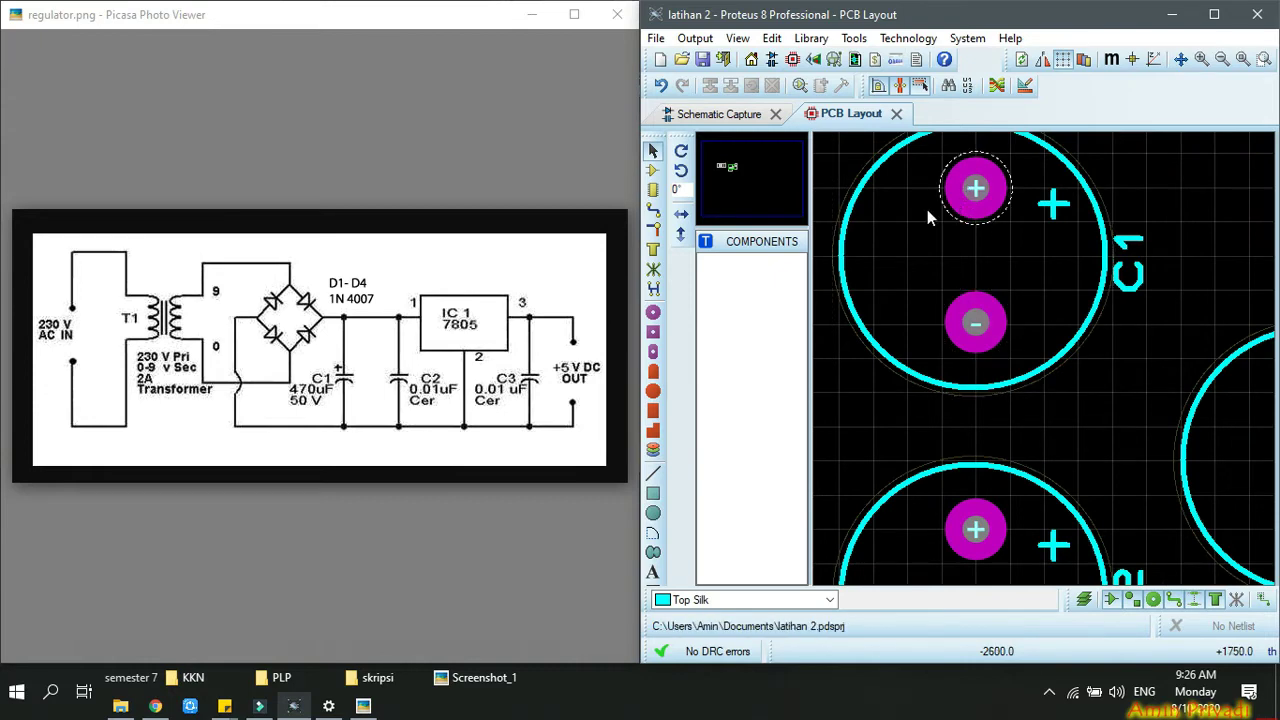
{"action": "scroll", "coordinate": [927, 209], "scroll_direction": "down", "scroll_amount": 3}
{"action": "scroll", "coordinate": [1043, 348], "scroll_direction": "down", "scroll_amount": 1}
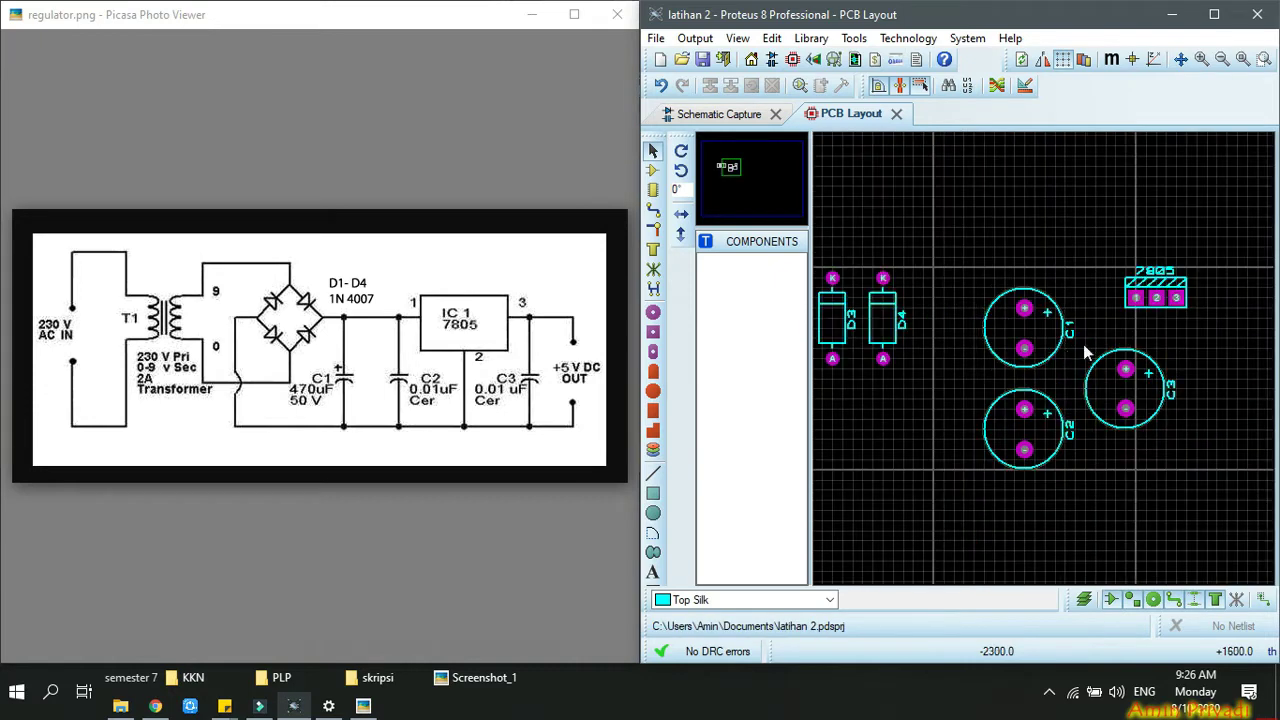
{"action": "scroll", "coordinate": [1078, 348], "scroll_direction": "up", "scroll_amount": 1}
{"action": "scroll", "coordinate": [1048, 363], "scroll_direction": "up", "scroll_amount": 1}
{"action": "scroll", "coordinate": [942, 410], "scroll_direction": "down", "scroll_amount": 1}
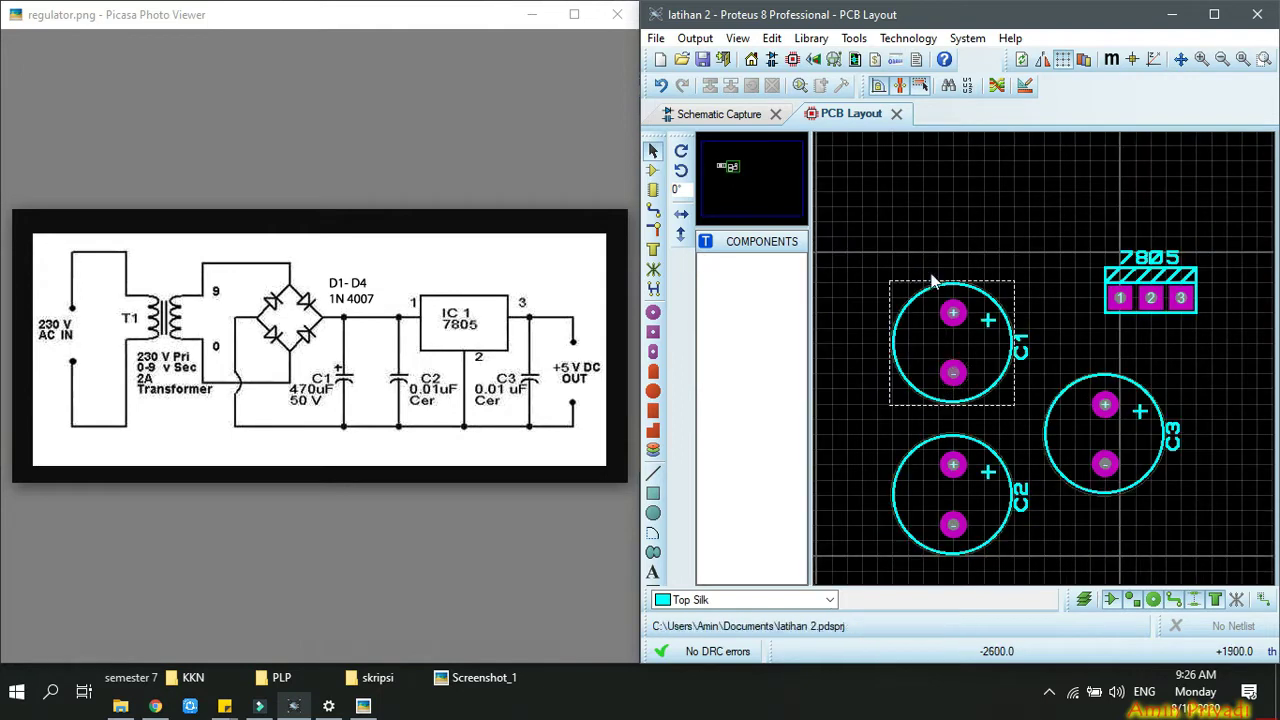
{"action": "scroll", "coordinate": [953, 267], "scroll_direction": "down", "scroll_amount": 1}
{"action": "scroll", "coordinate": [1045, 365], "scroll_direction": "up", "scroll_amount": 2}
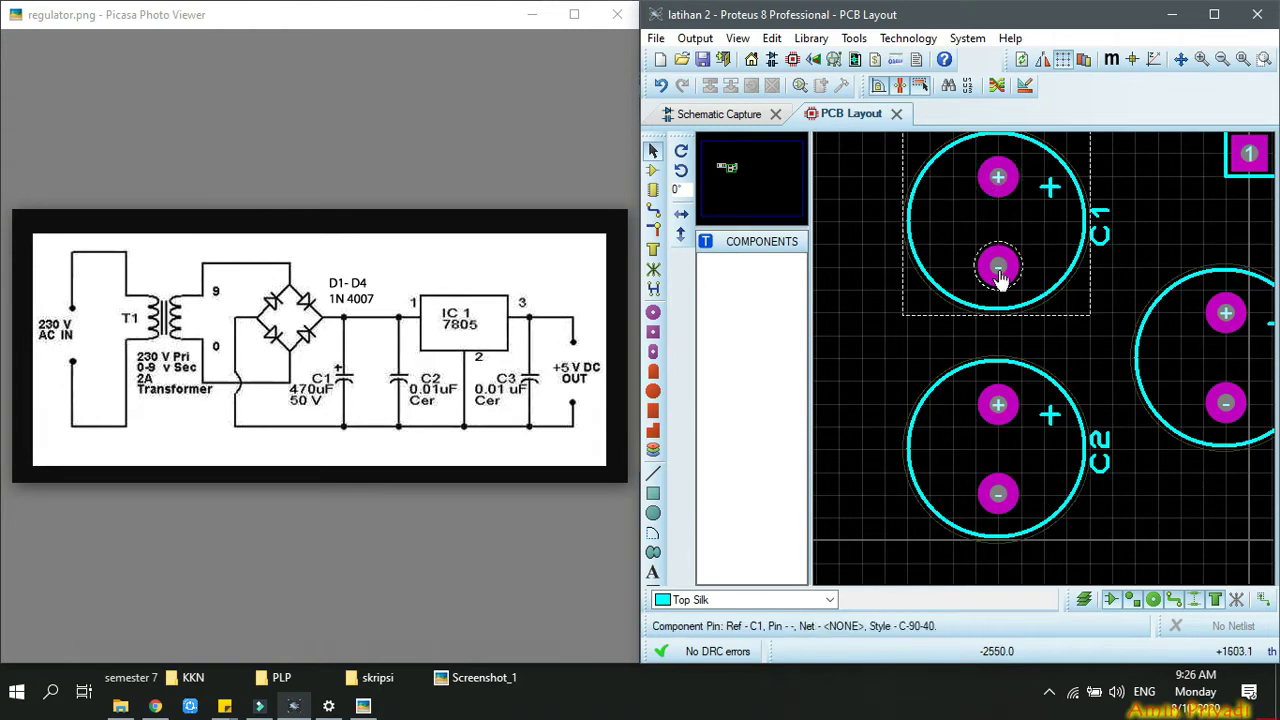
{"action": "scroll", "coordinate": [883, 249], "scroll_direction": "down", "scroll_amount": 2}
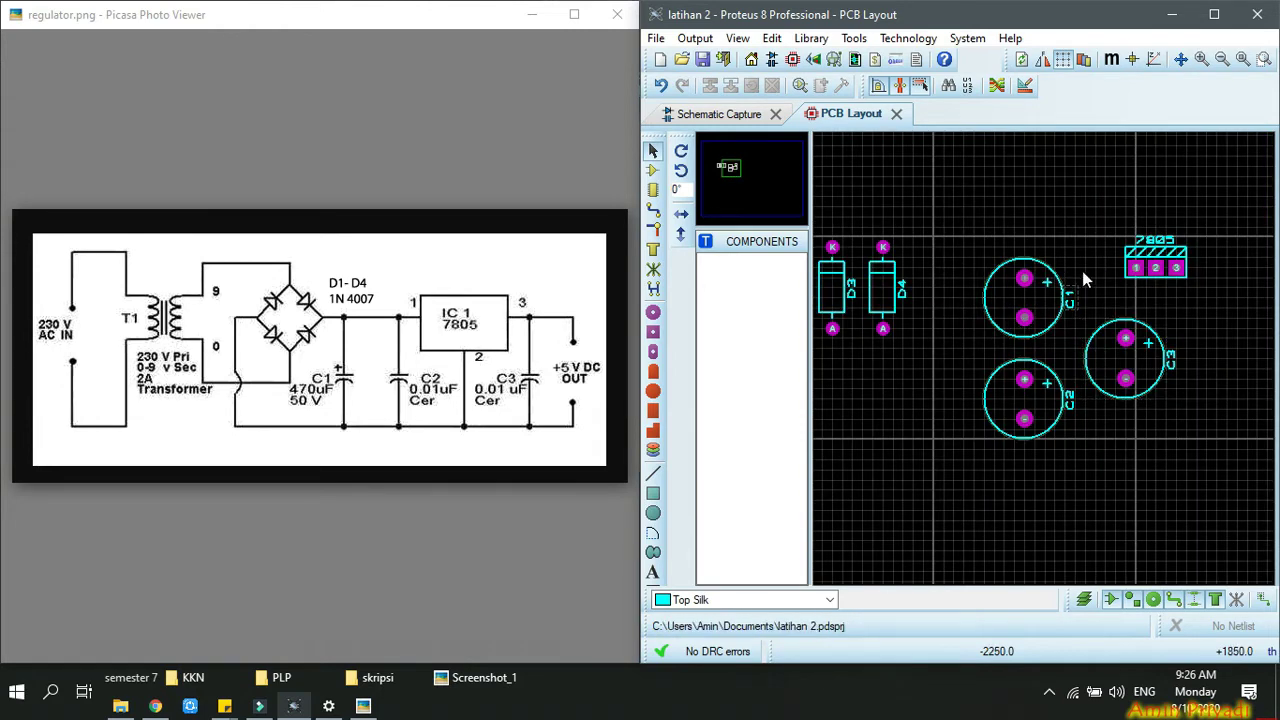
{"action": "scroll", "coordinate": [1044, 362], "scroll_direction": "up", "scroll_amount": 1}
{"action": "scroll", "coordinate": [1044, 358], "scroll_direction": "down", "scroll_amount": 2}
{"action": "scroll", "coordinate": [1044, 358], "scroll_direction": "up", "scroll_amount": 2}
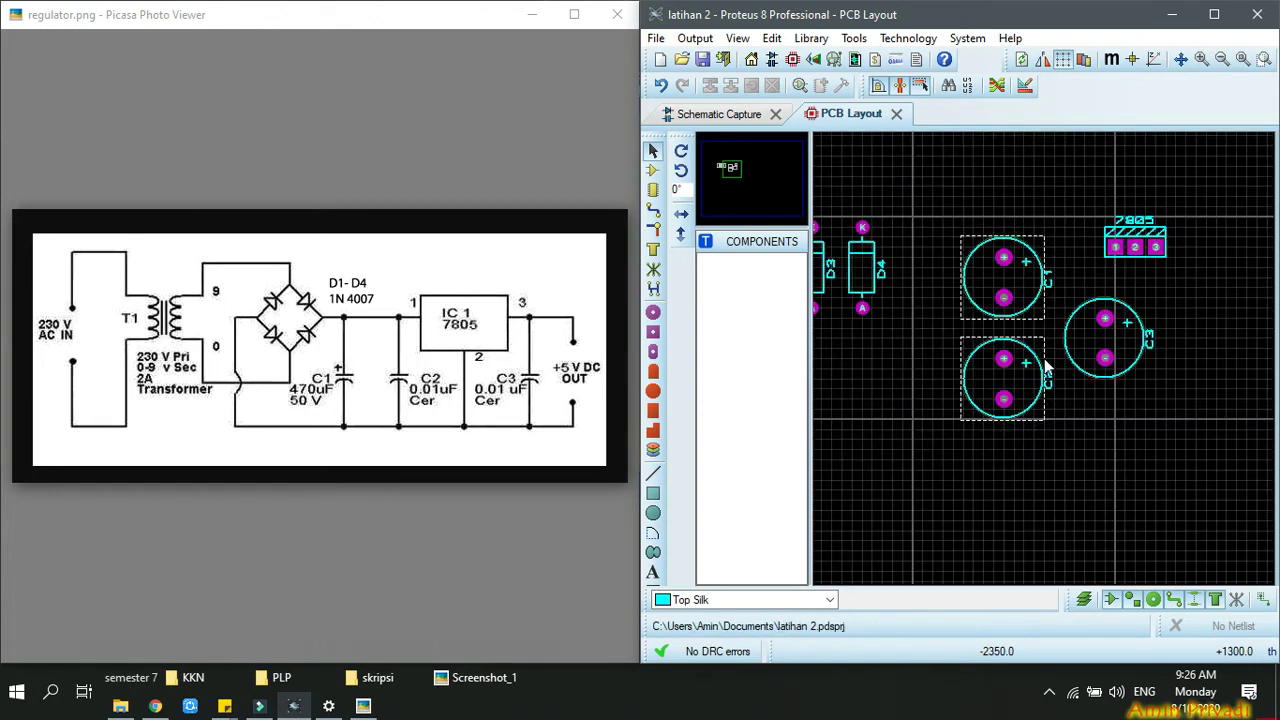
{"action": "scroll", "coordinate": [1040, 352], "scroll_direction": "down", "scroll_amount": 2}
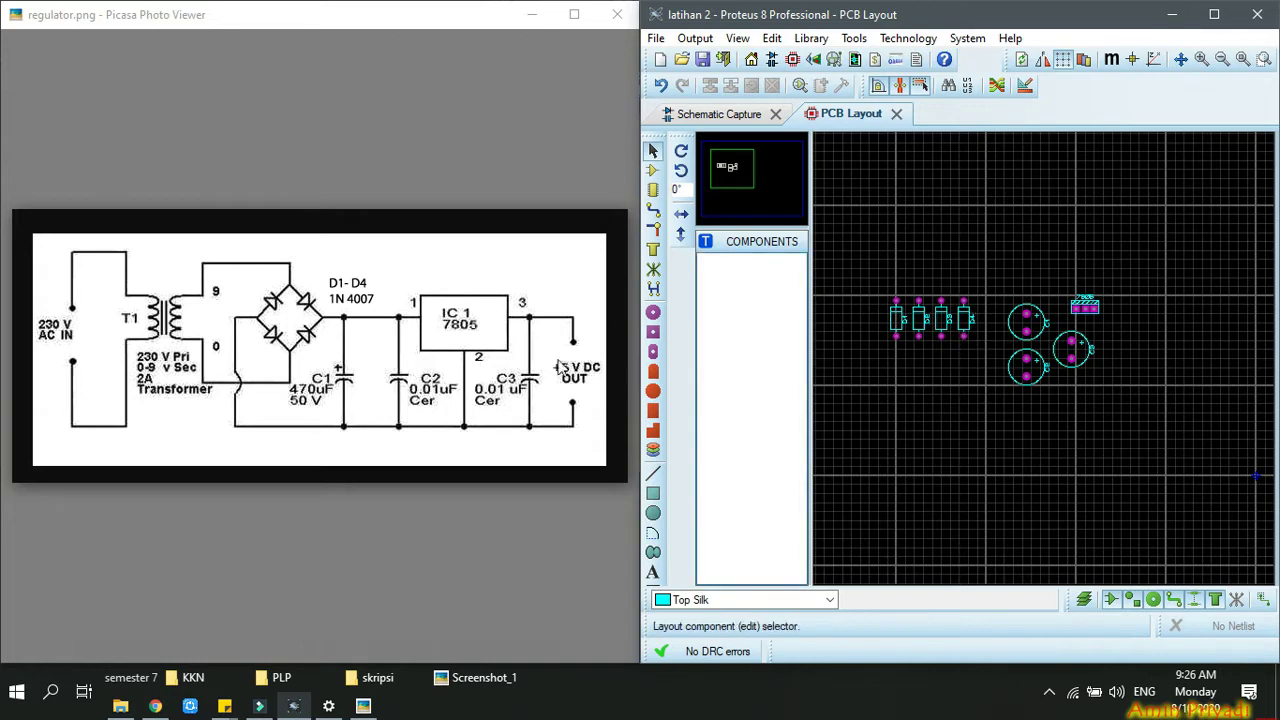
Examine the three pins of the 7805 regulator and compare the component layout with the enlarged reference schematic.
{"action": "scroll", "coordinate": [1045, 350], "scroll_direction": "up", "scroll_amount": 3}
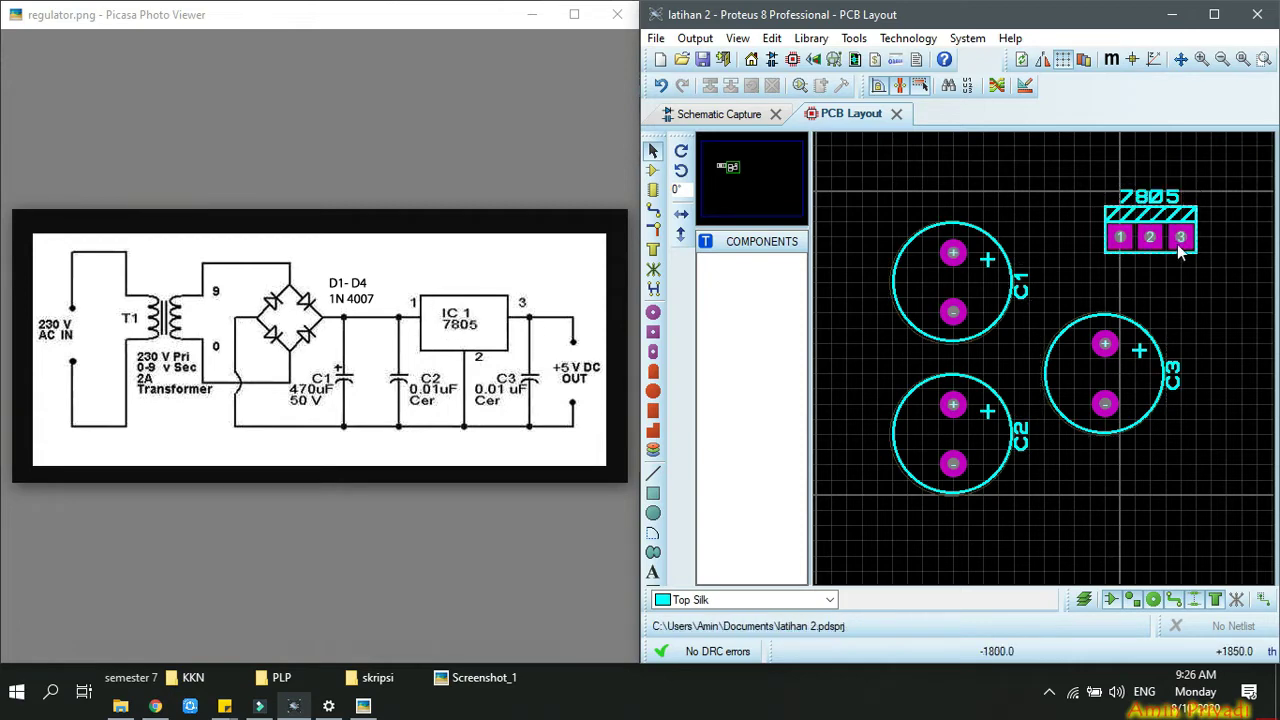
{"action": "scroll", "coordinate": [1180, 252], "scroll_direction": "down", "scroll_amount": 2}
{"action": "scroll", "coordinate": [1169, 271], "scroll_direction": "down", "scroll_amount": 1}
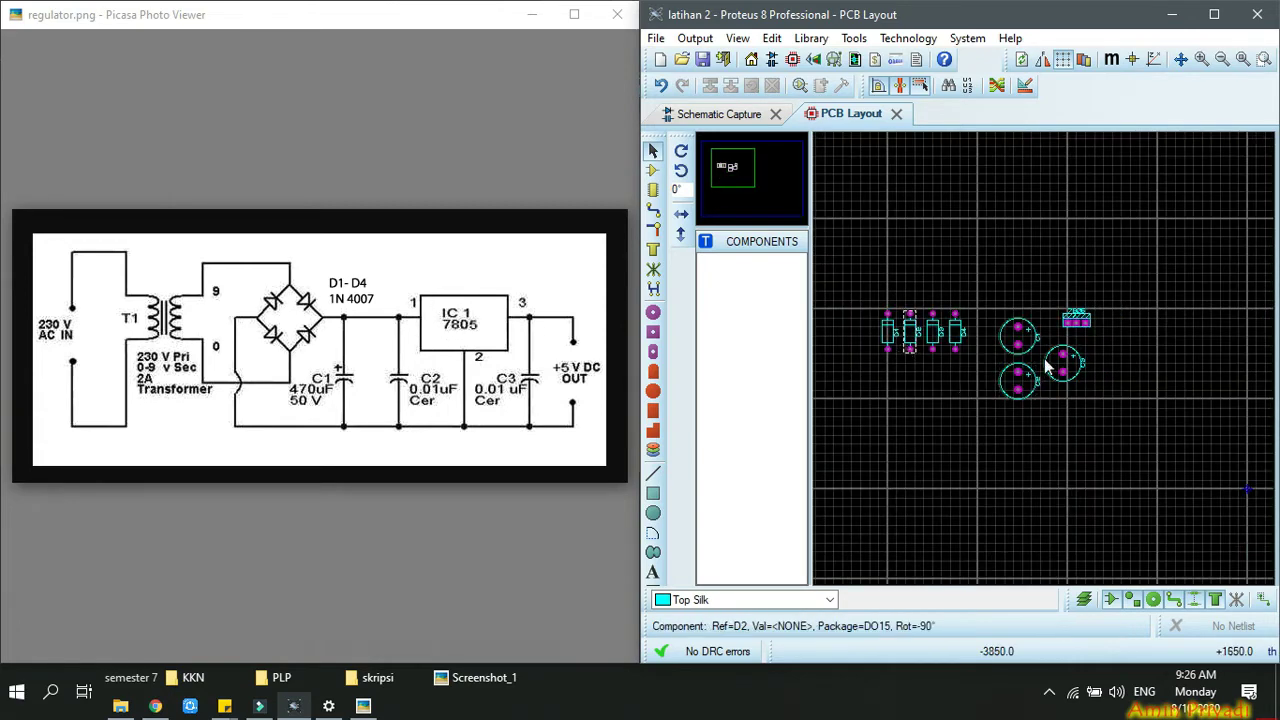
{"action": "scroll", "coordinate": [1046, 368], "scroll_direction": "up", "scroll_amount": 1}
{"action": "scroll", "coordinate": [1088, 371], "scroll_direction": "up", "scroll_amount": 1}
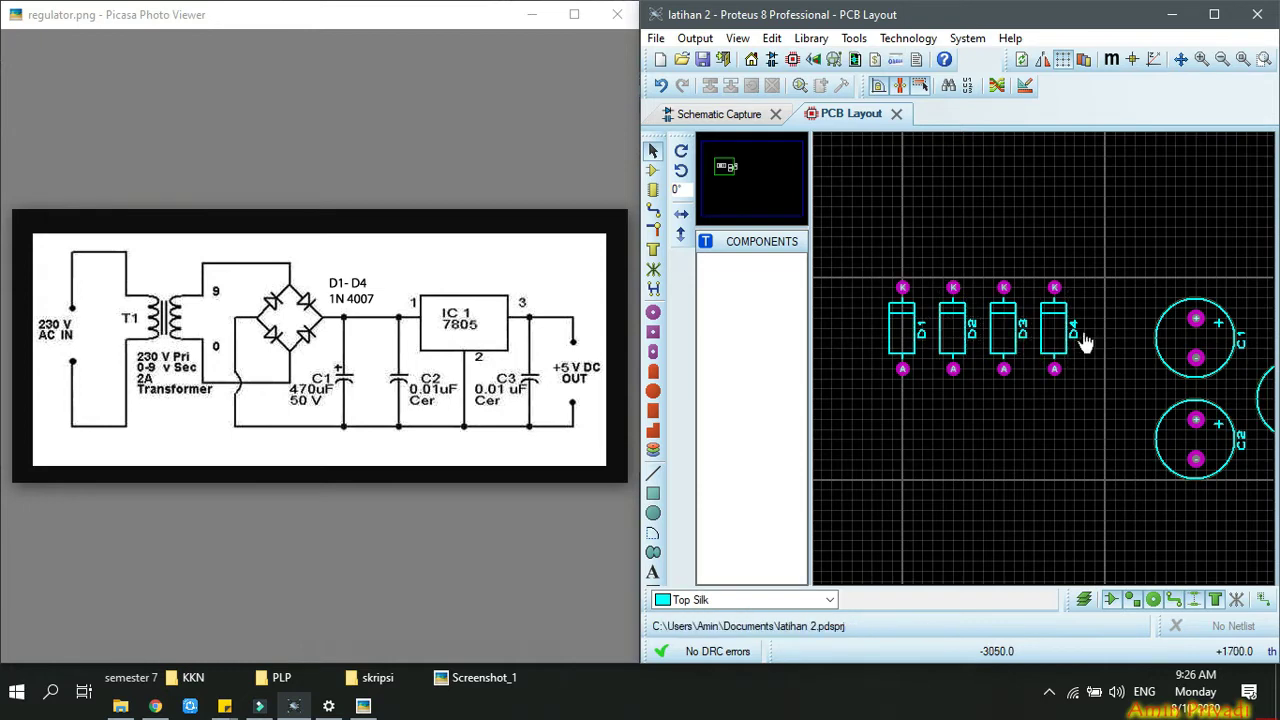
{"action": "scroll", "coordinate": [347, 382], "scroll_direction": "up", "scroll_amount": 1}
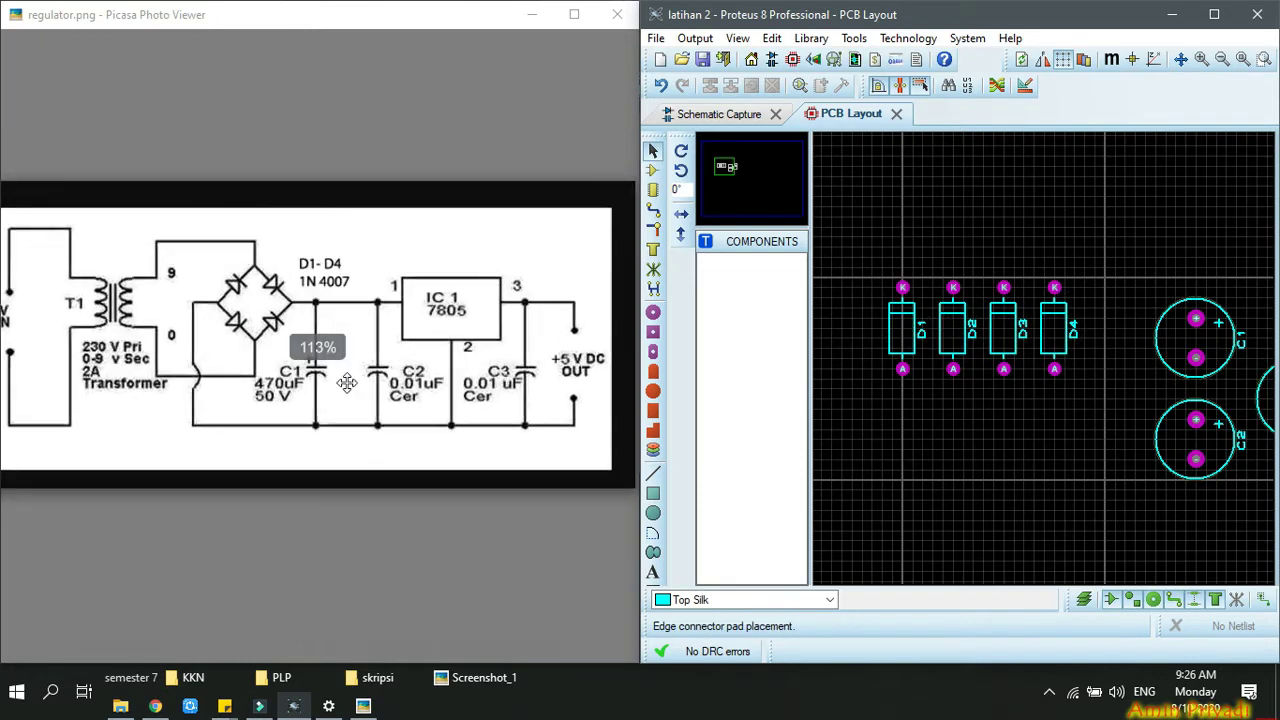
{"action": "scroll", "coordinate": [347, 382], "scroll_direction": "up", "scroll_amount": 1}
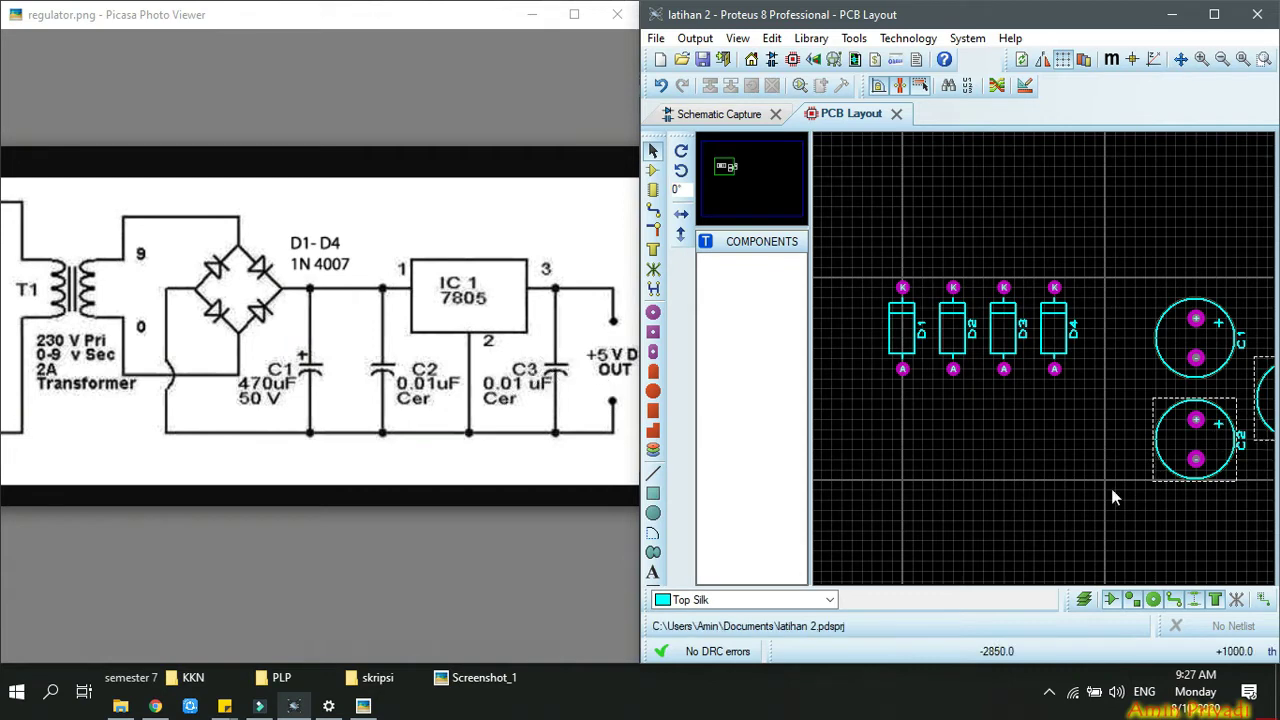
{"action": "scroll", "coordinate": [1030, 350], "scroll_direction": "down", "scroll_amount": 2}
{"action": "scroll", "coordinate": [921, 339], "scroll_direction": "up", "scroll_amount": 2}
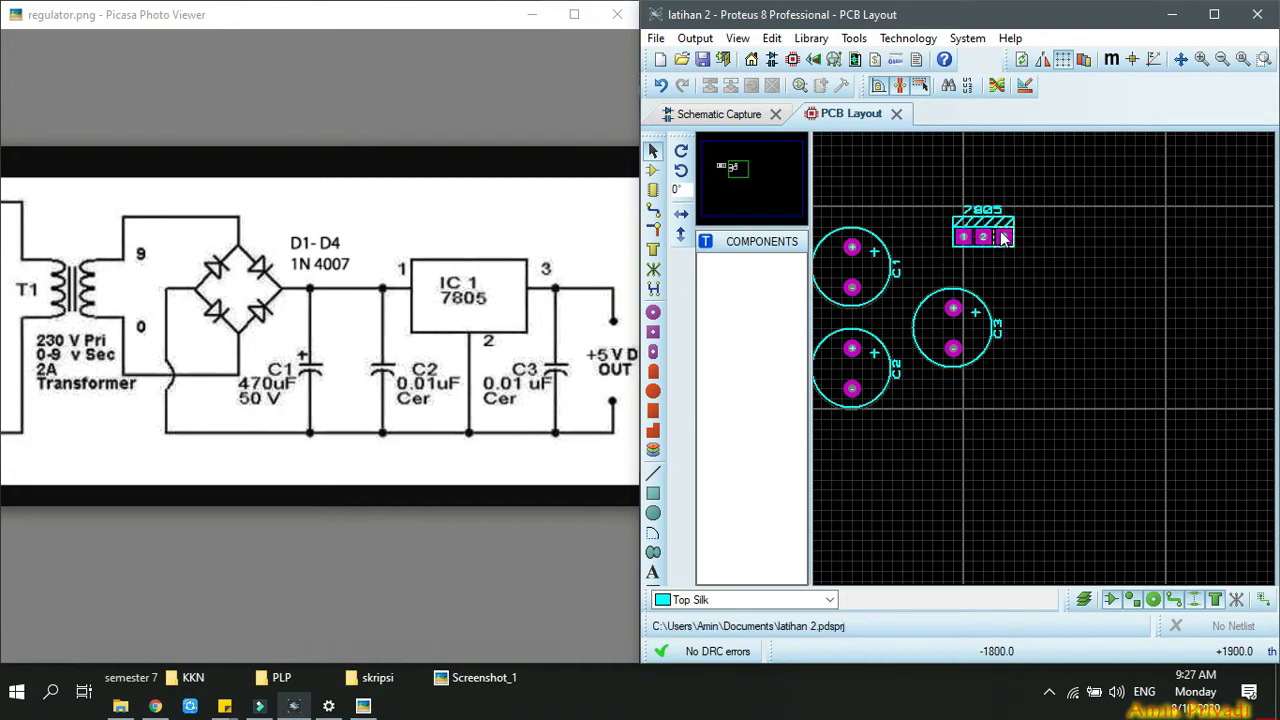
{"action": "scroll", "coordinate": [1060, 265], "scroll_direction": "down", "scroll_amount": 2}
{"action": "scroll", "coordinate": [874, 401], "scroll_direction": "up", "scroll_amount": 1}
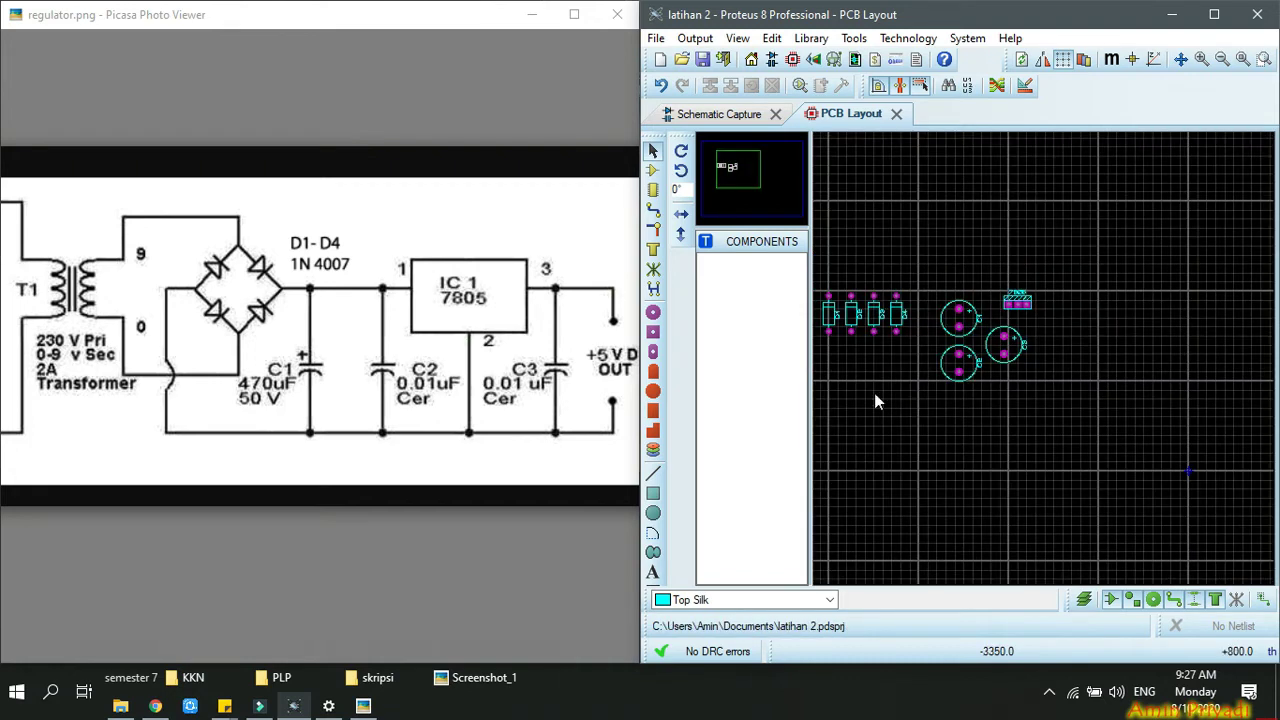
{"action": "scroll", "coordinate": [975, 303], "scroll_direction": "down", "scroll_amount": 1}
{"action": "scroll", "coordinate": [1000, 365], "scroll_direction": "up", "scroll_amount": 1}
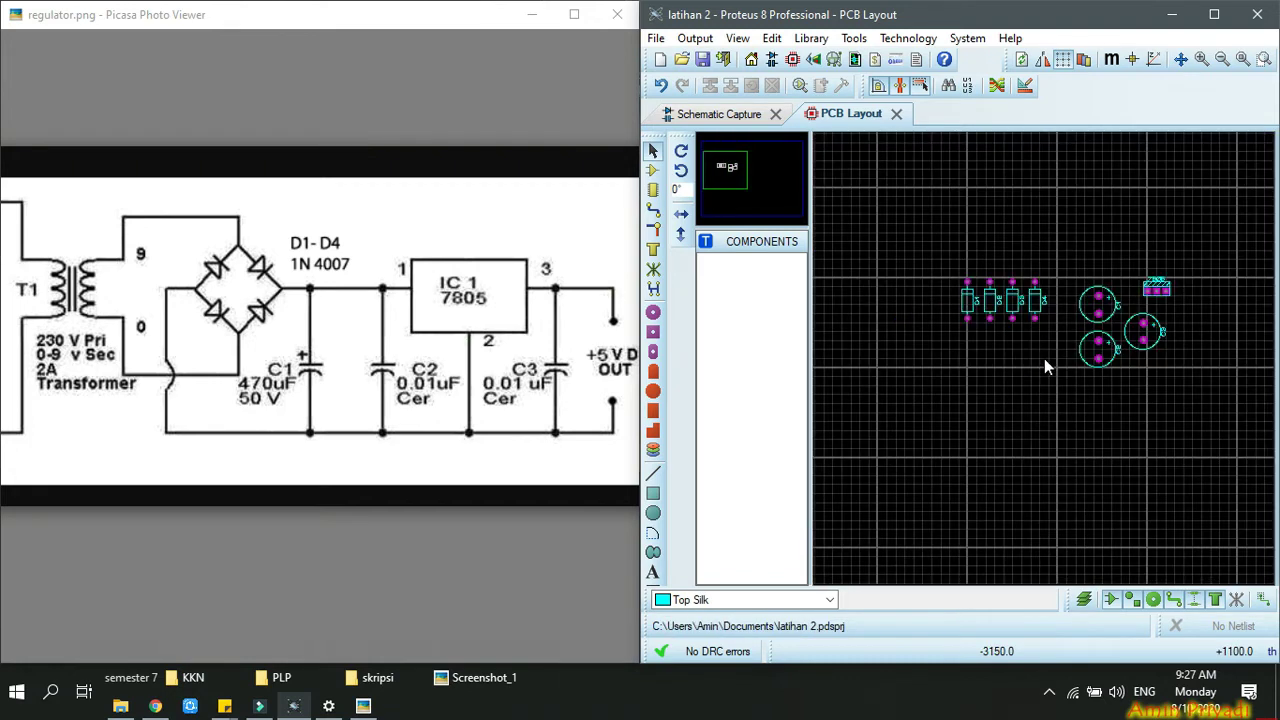
{"action": "scroll", "coordinate": [1044, 358], "scroll_direction": "up", "scroll_amount": 1}
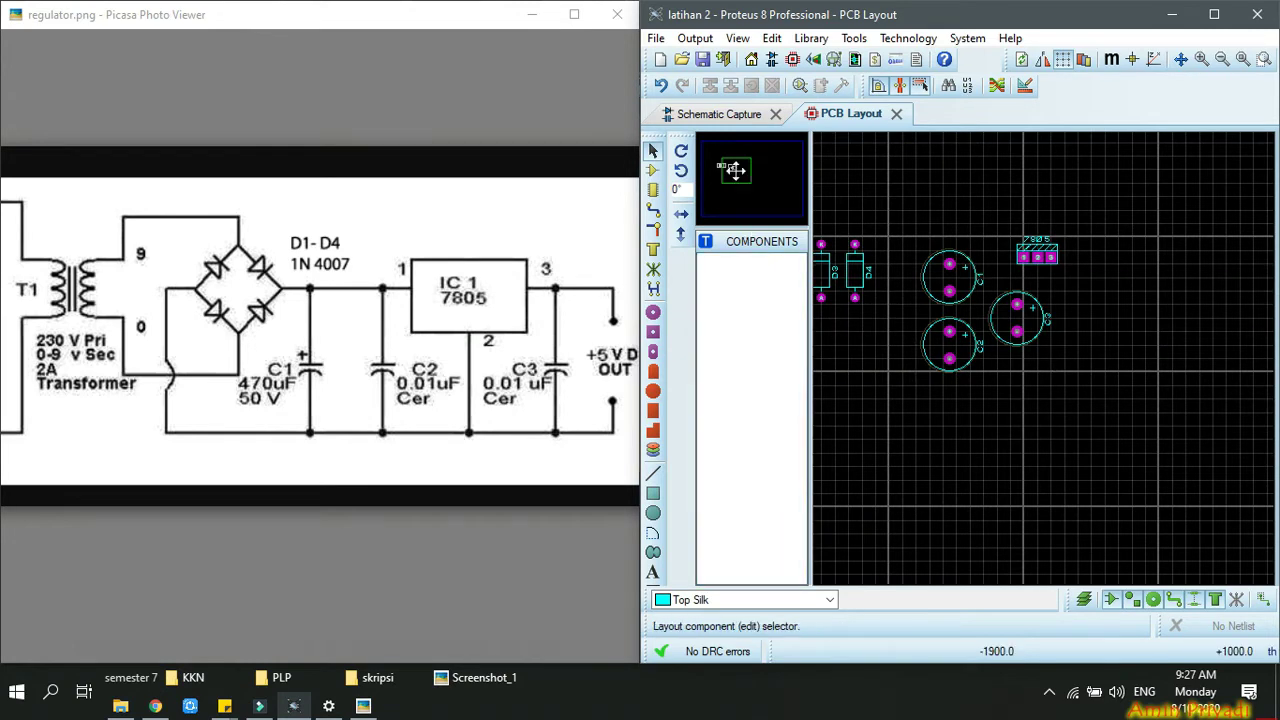
Route a DEFAULT trace on Bottom Copper from the cathode pad of D1 to the anode pad of D2.
{"action": "left_click_drag", "start_coordinate": [732, 166], "coordinate": [727, 168]}
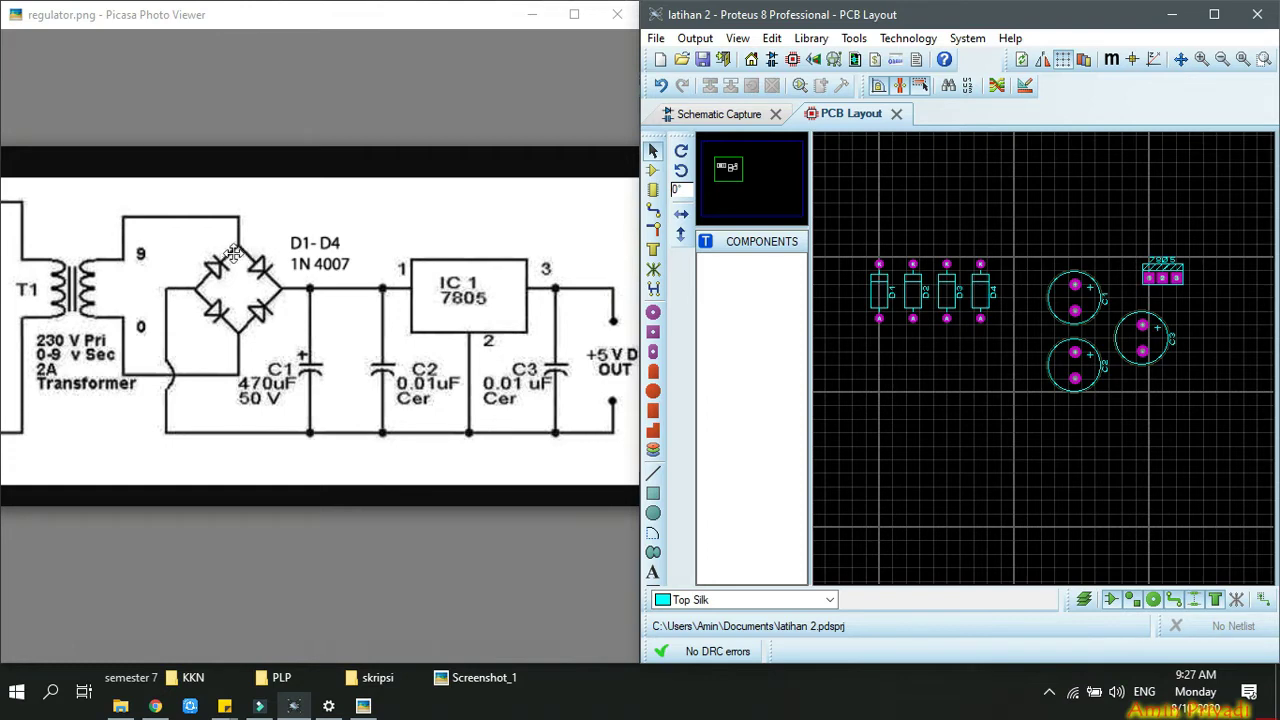
{"action": "left_click", "coordinate": [653, 209]}
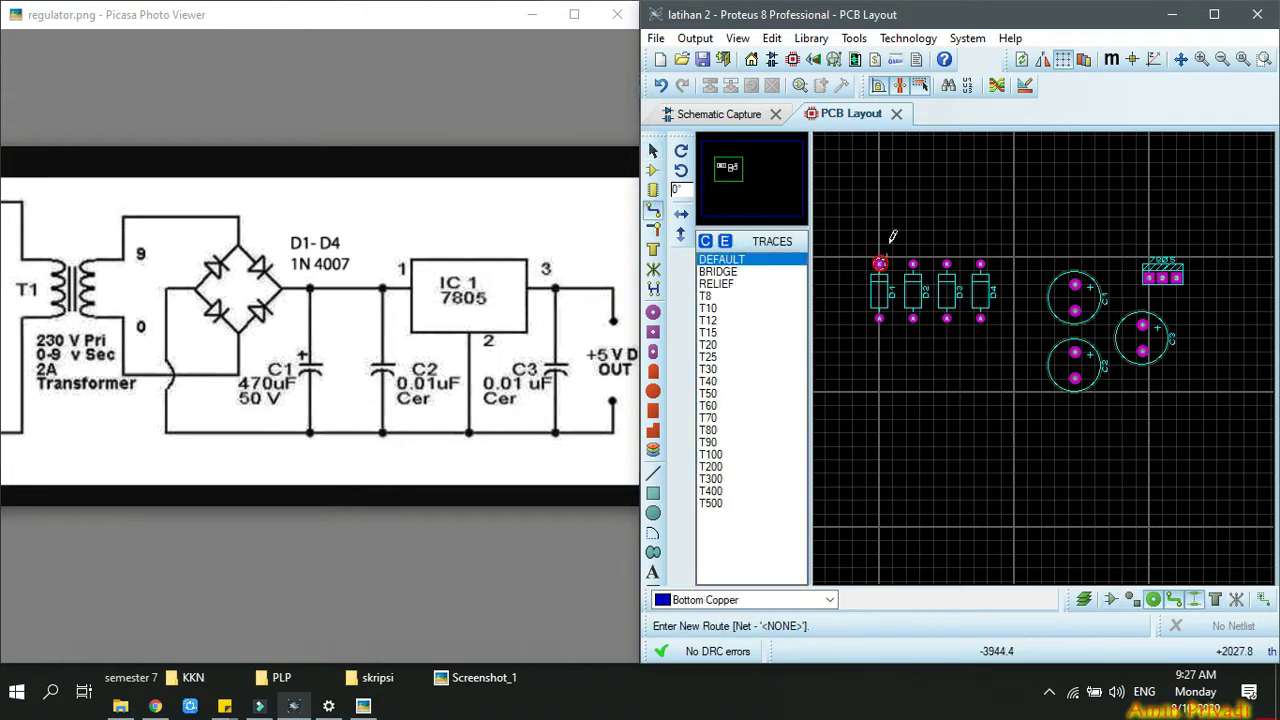
{"action": "scroll", "coordinate": [898, 264], "scroll_direction": "up", "scroll_amount": 5}
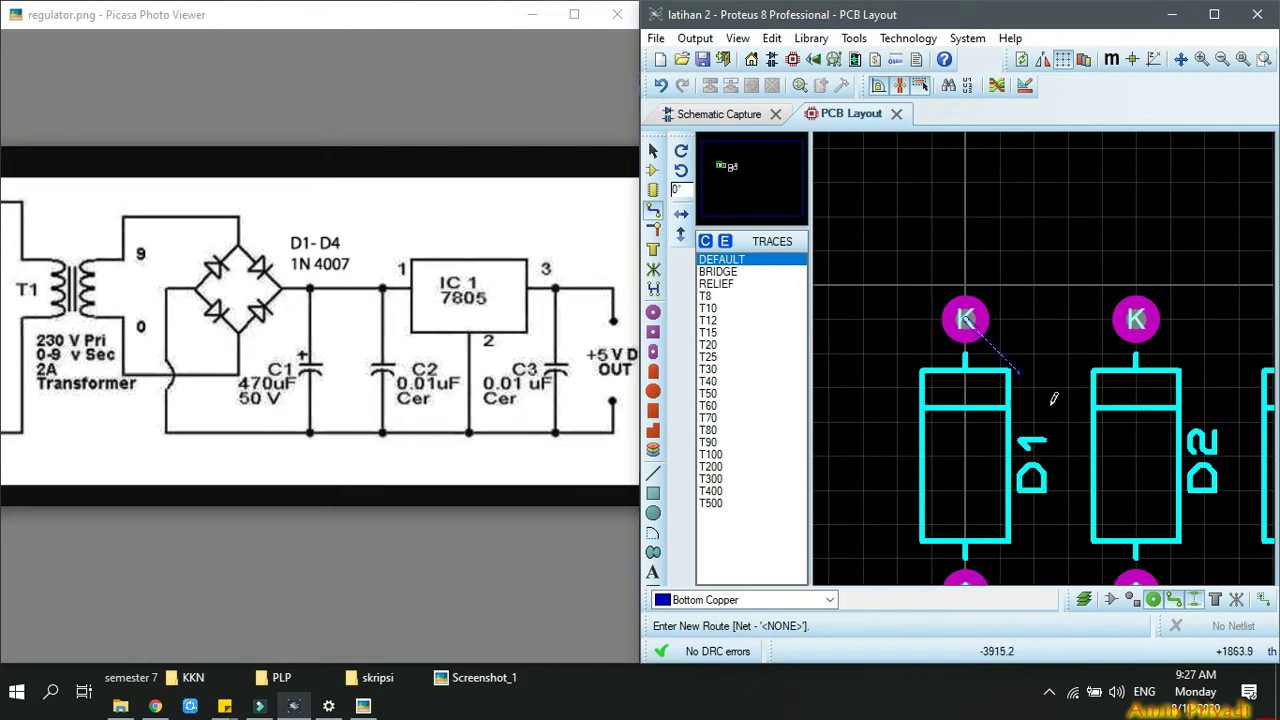
{"action": "left_click", "coordinate": [1136, 557]}
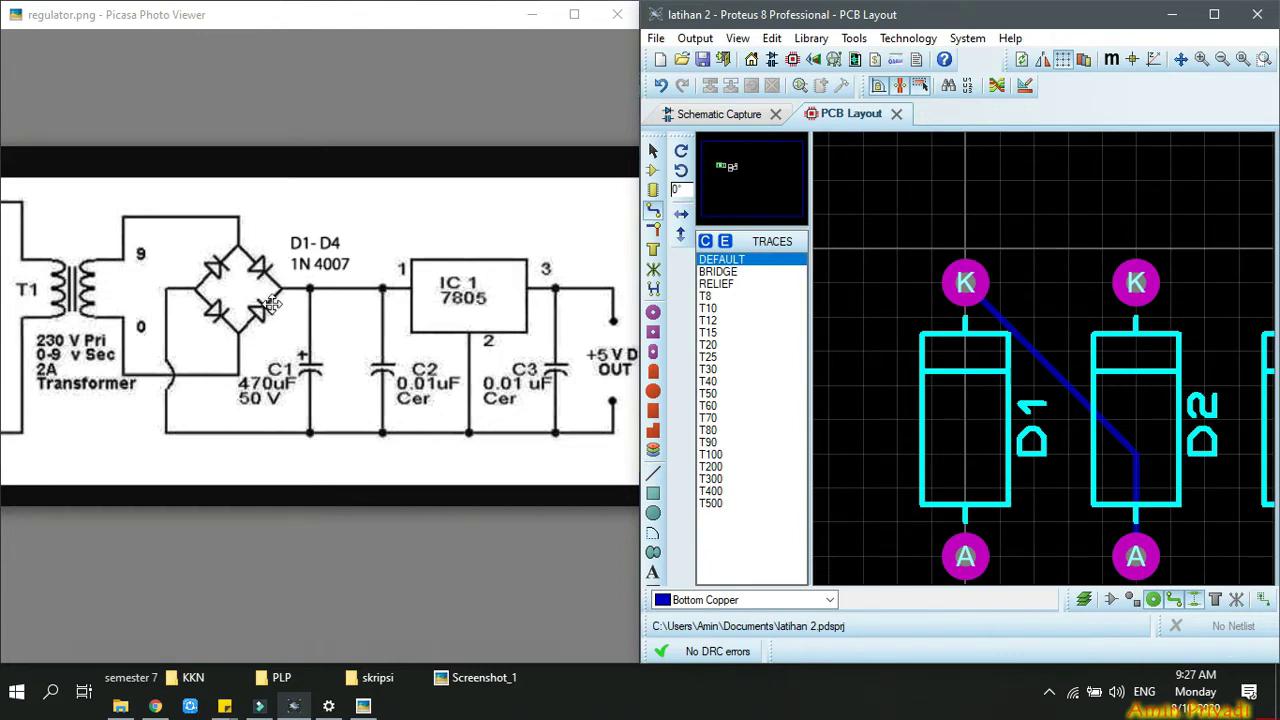
Route a Bottom Copper trace joining the cathode pads of D2 and D3.
{"action": "scroll", "coordinate": [1150, 350], "scroll_direction": "down", "scroll_amount": 2}
{"action": "scroll", "coordinate": [1046, 352], "scroll_direction": "up", "scroll_amount": 2}
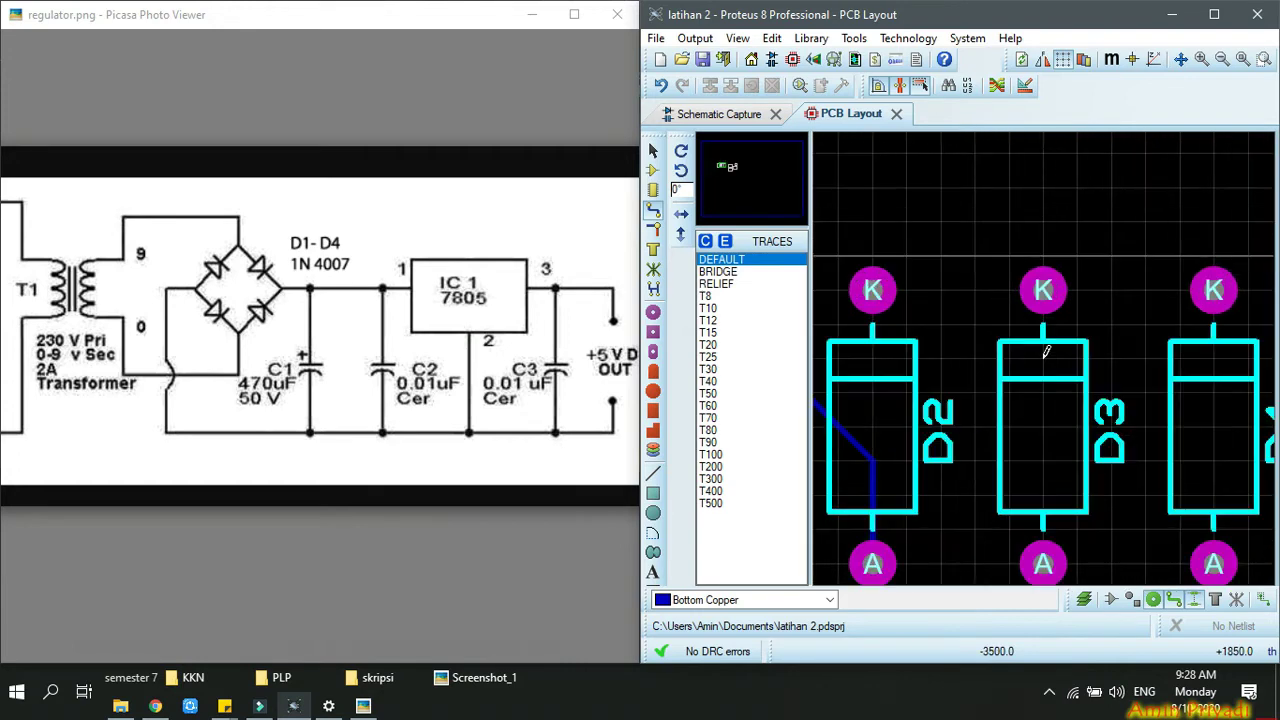
{"action": "left_click", "coordinate": [875, 293]}
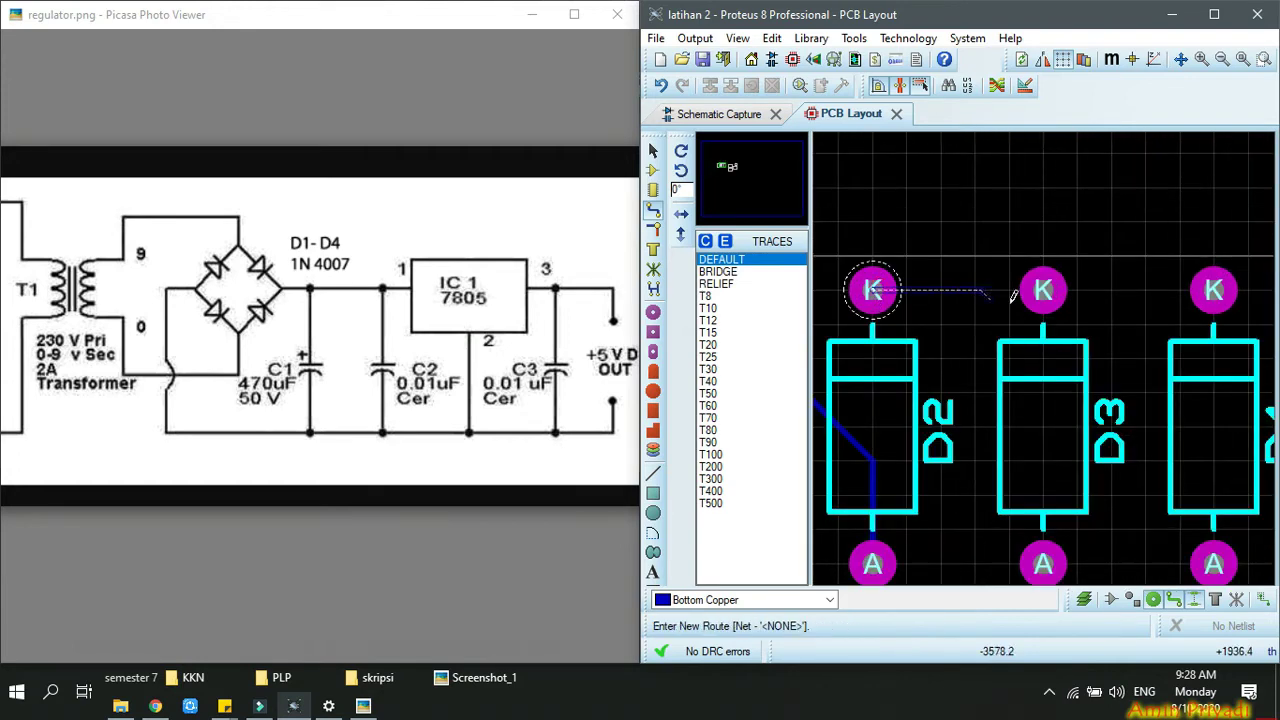
{"action": "left_click", "coordinate": [1046, 290]}
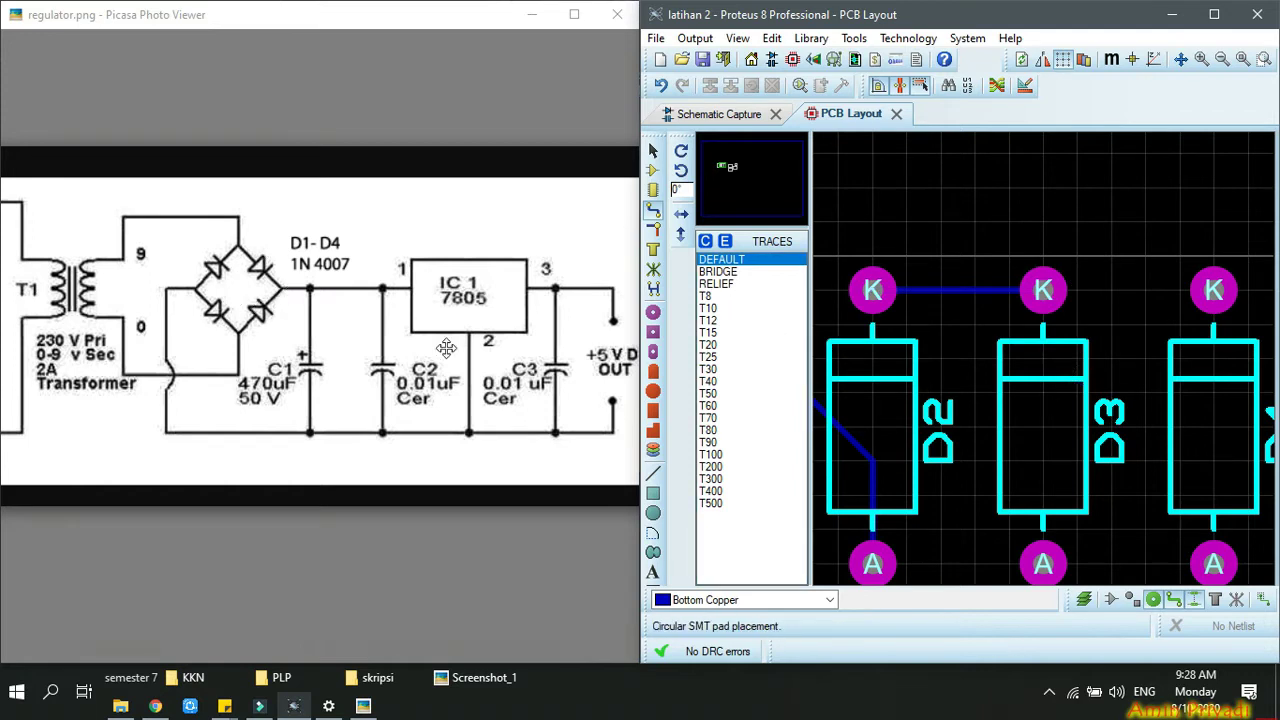
Route a Bottom Copper trace from the anode pad of D3 to the cathode pad of D4.
{"action": "scroll", "coordinate": [1000, 337], "scroll_direction": "down", "scroll_amount": 2}
{"action": "scroll", "coordinate": [1045, 350], "scroll_direction": "up", "scroll_amount": 2}
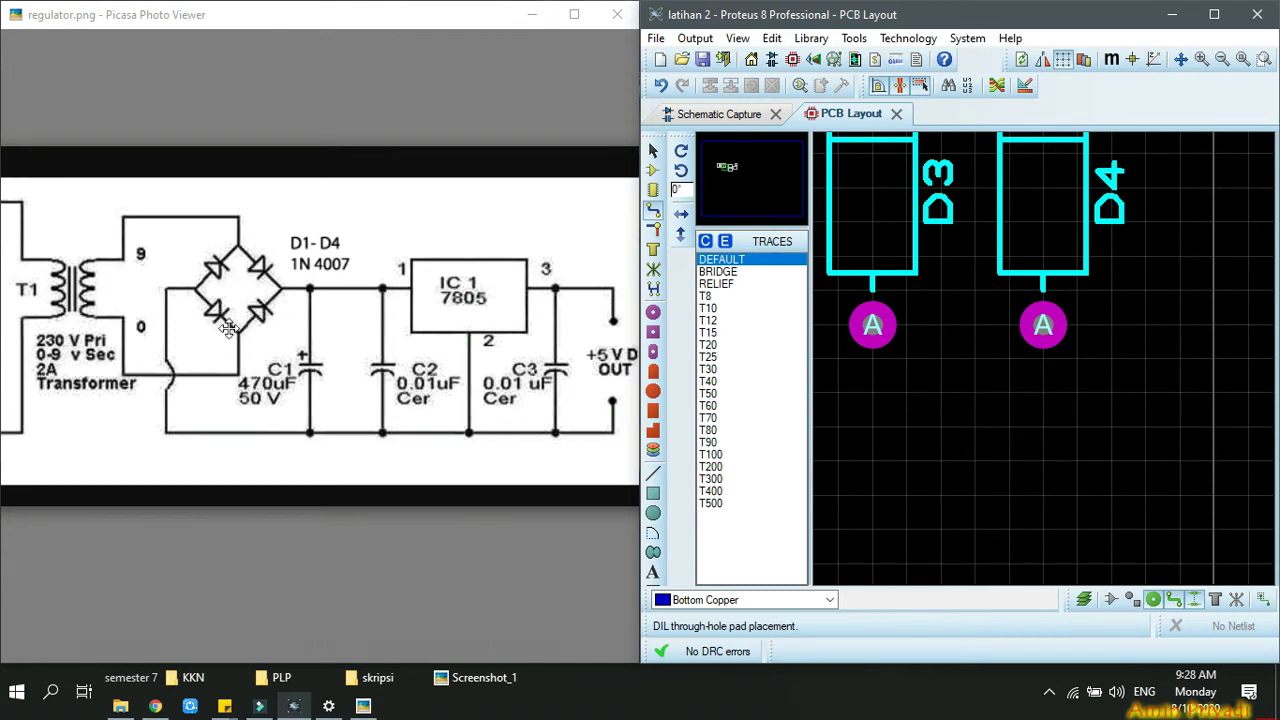
{"action": "scroll", "coordinate": [1010, 352], "scroll_direction": "down", "scroll_amount": 2}
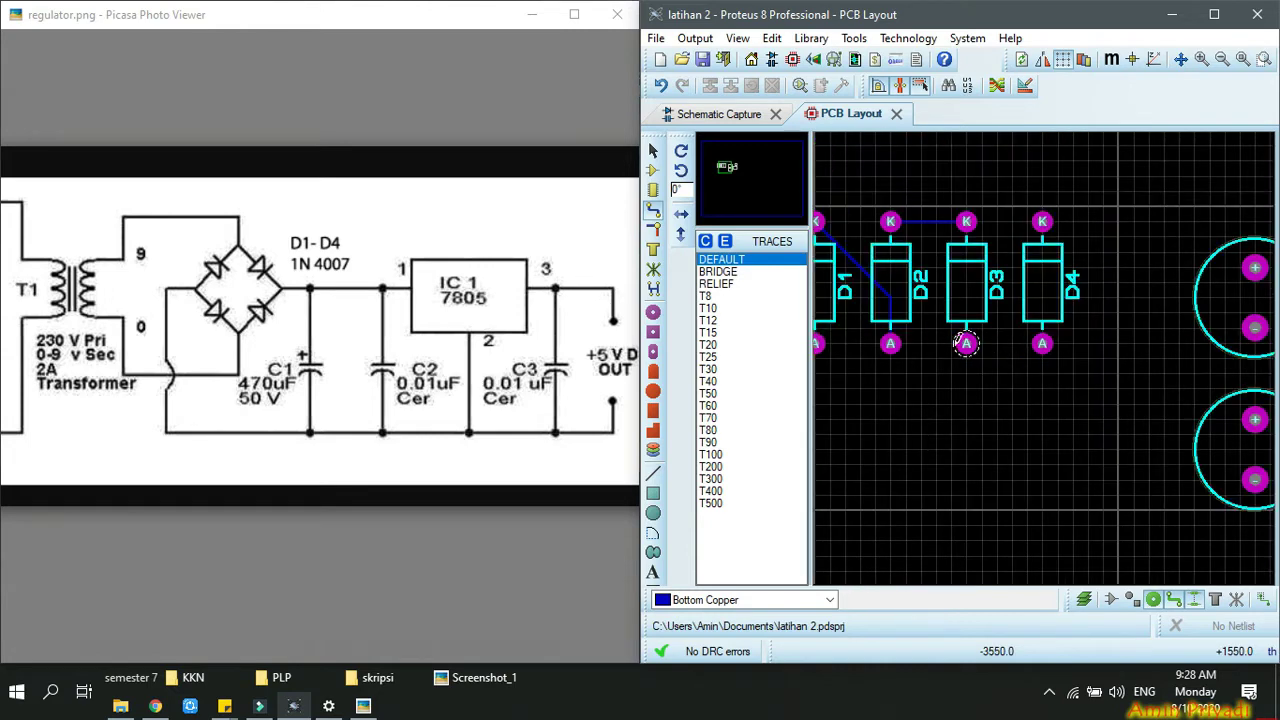
{"action": "left_click", "coordinate": [966, 344]}
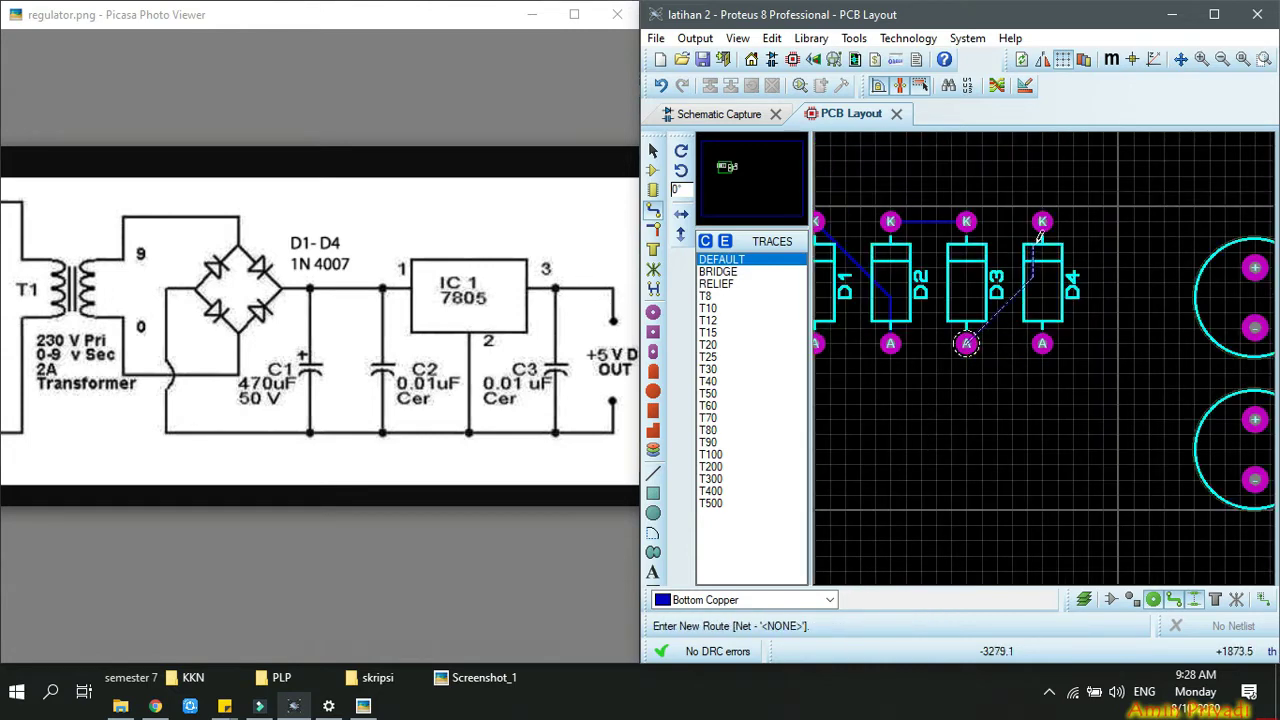
{"action": "left_click", "coordinate": [1042, 219]}
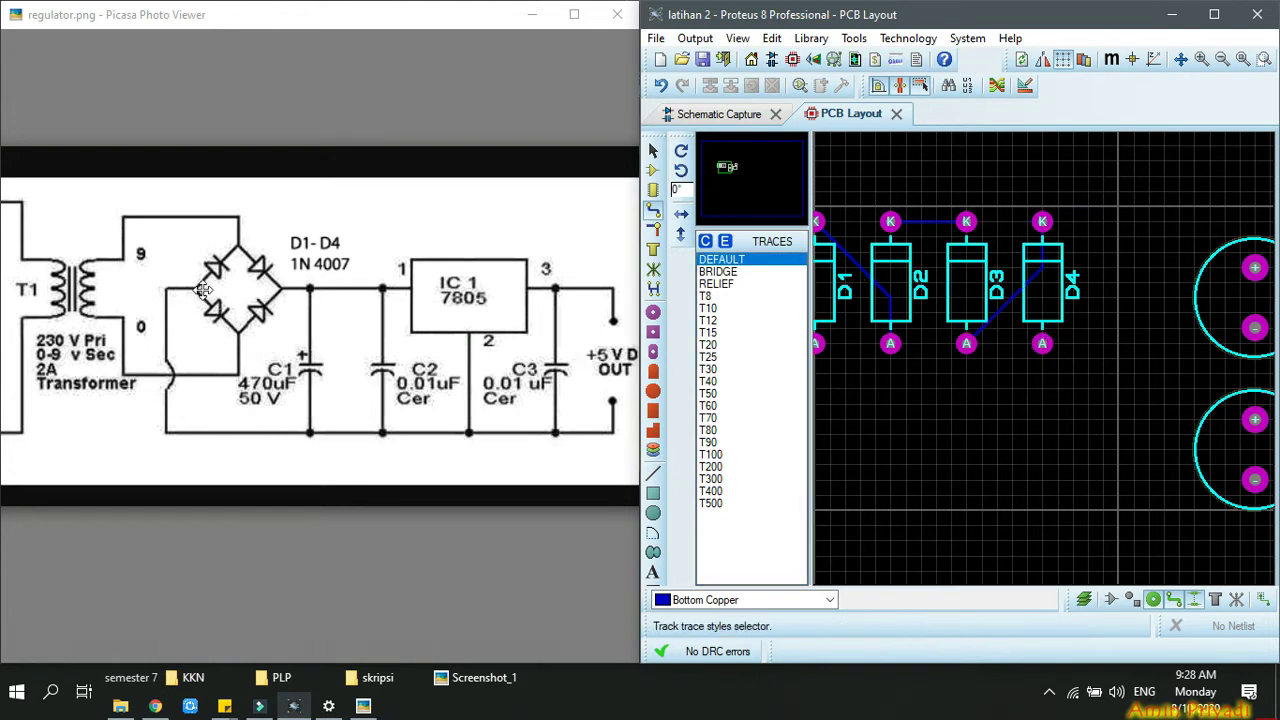
{"action": "scroll", "coordinate": [966, 366], "scroll_direction": "down", "scroll_amount": 1}
{"action": "scroll", "coordinate": [1046, 352], "scroll_direction": "up", "scroll_amount": 1}
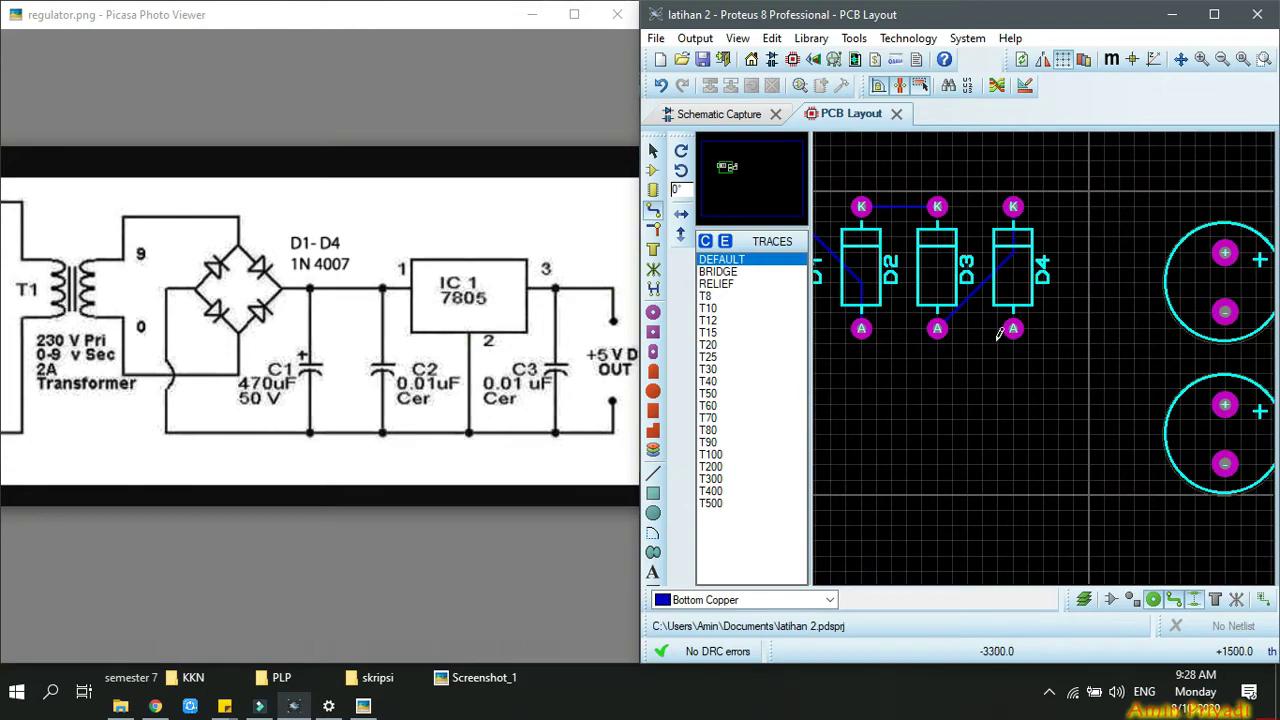
Route a Bottom Copper trace from the anode pad of D1 beneath D2 and D3 to the anode pad of D4.
{"action": "scroll", "coordinate": [1036, 362], "scroll_direction": "down", "scroll_amount": 1}
{"action": "scroll", "coordinate": [1000, 340], "scroll_direction": "up", "scroll_amount": 1}
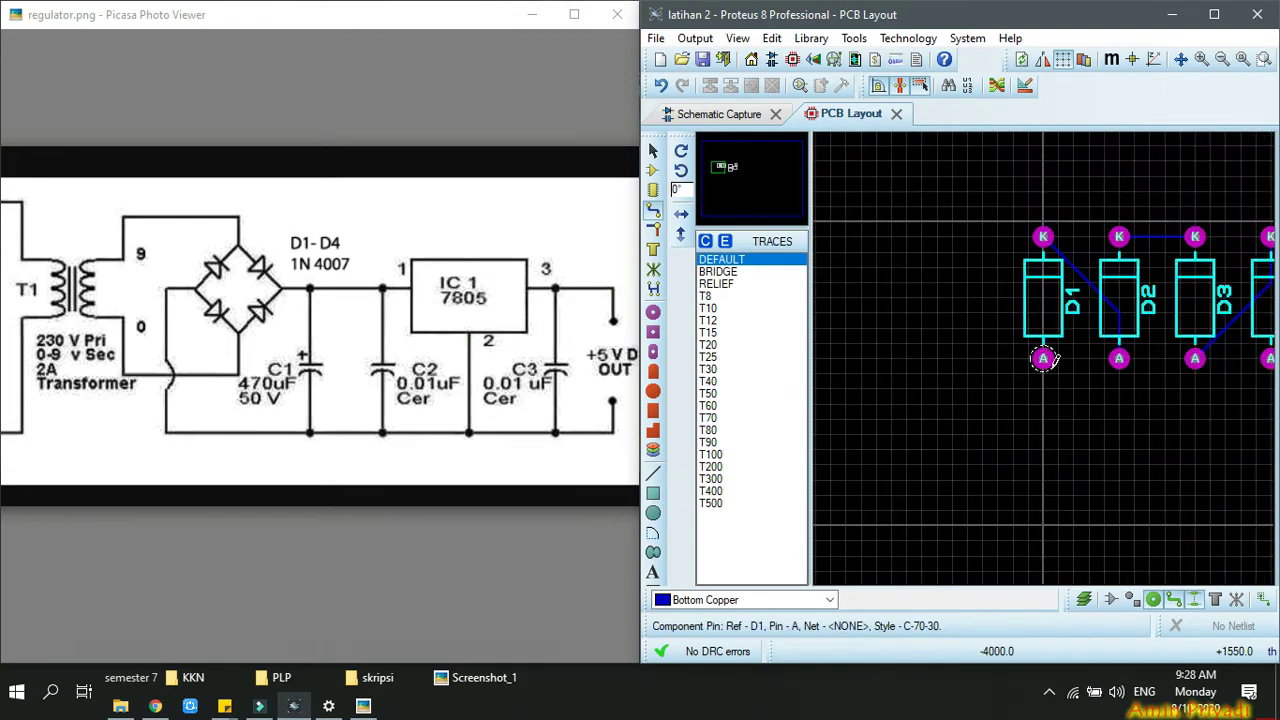
{"action": "scroll", "coordinate": [955, 322], "scroll_direction": "down", "scroll_amount": 1}
{"action": "scroll", "coordinate": [1000, 335], "scroll_direction": "down", "scroll_amount": 1}
{"action": "scroll", "coordinate": [1044, 347], "scroll_direction": "up", "scroll_amount": 1}
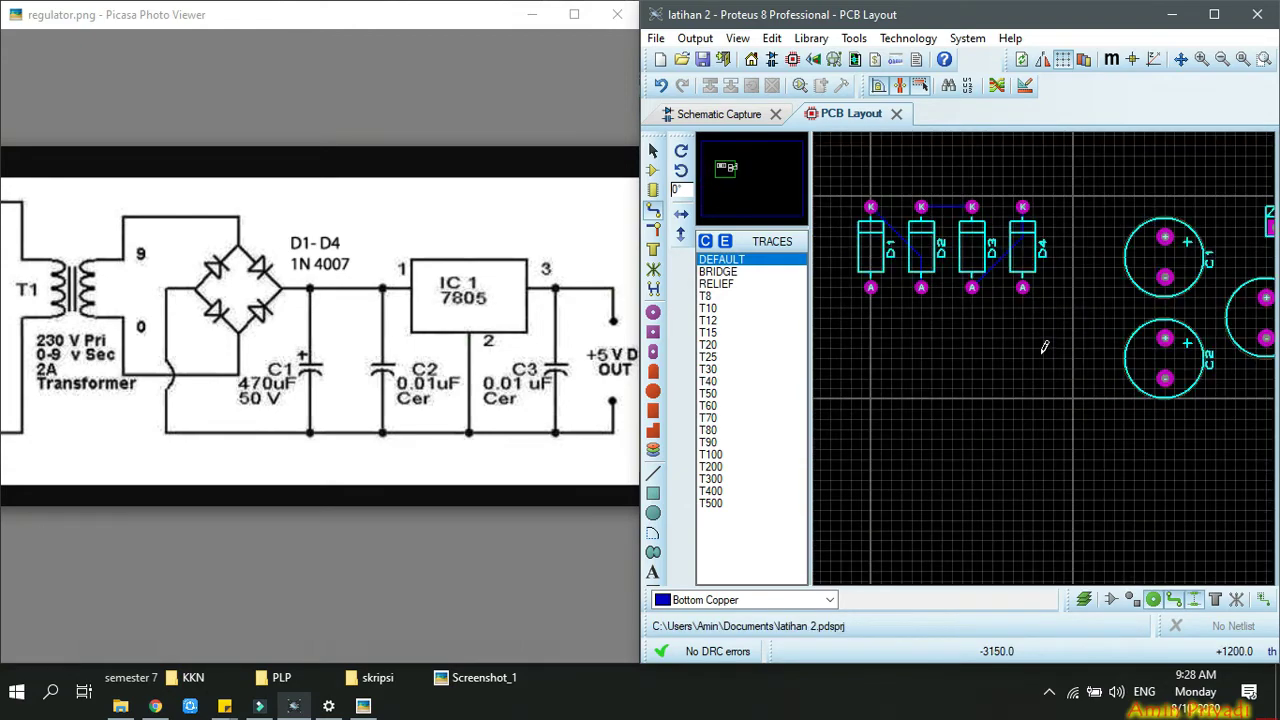
{"action": "left_click", "coordinate": [876, 290]}
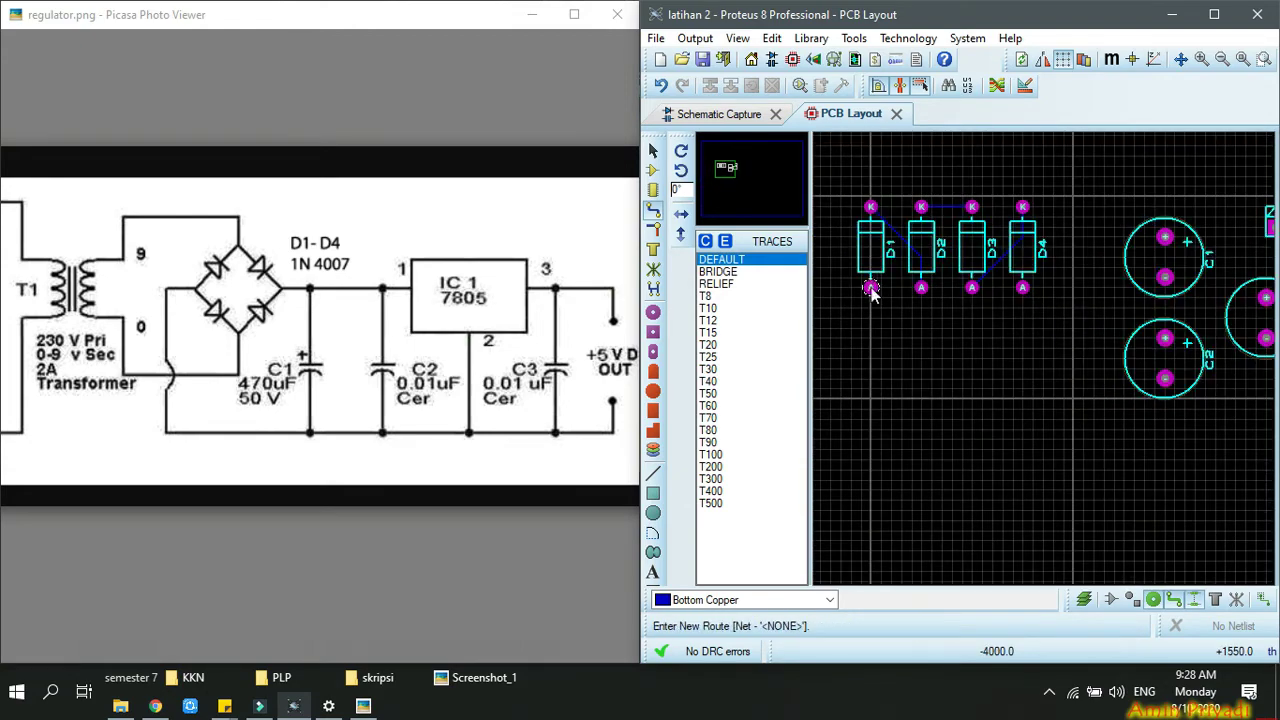
{"action": "left_click", "coordinate": [1022, 289]}
{"action": "right_click", "coordinate": [1072, 307]}
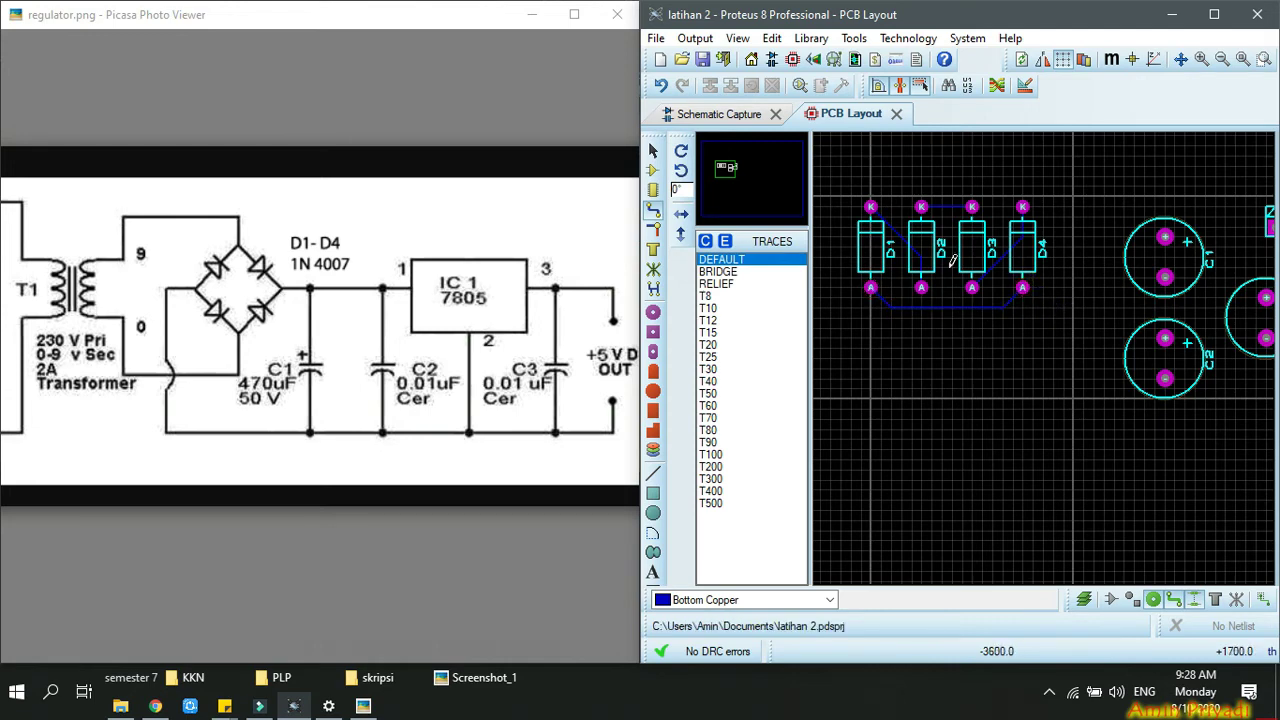
Route a Bottom Copper trace from the cathode pad of D3 over the top of D4 to the positive pad of C1.
{"action": "scroll", "coordinate": [1000, 310], "scroll_direction": "up", "scroll_amount": 1}
{"action": "scroll", "coordinate": [1050, 350], "scroll_direction": "up", "scroll_amount": 1}
{"action": "scroll", "coordinate": [1035, 340], "scroll_direction": "down", "scroll_amount": 1}
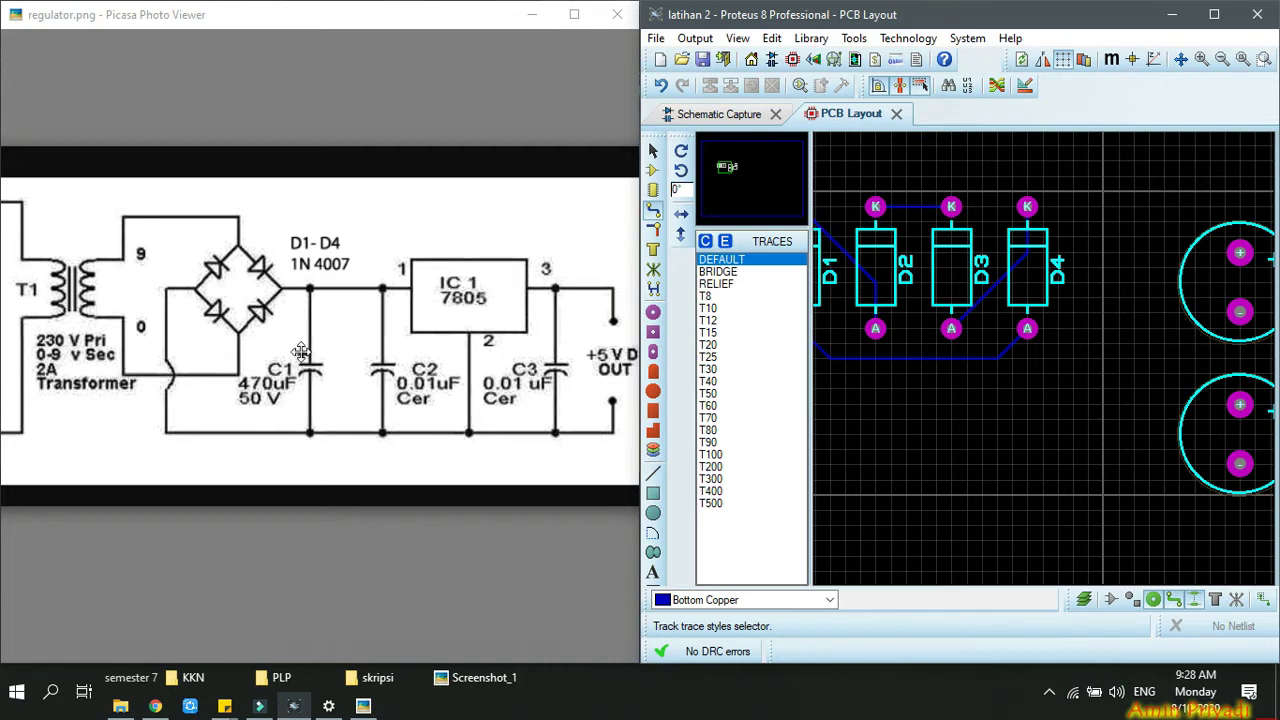
{"action": "scroll", "coordinate": [1000, 330], "scroll_direction": "down", "scroll_amount": 3}
{"action": "scroll", "coordinate": [1046, 350], "scroll_direction": "up", "scroll_amount": 3}
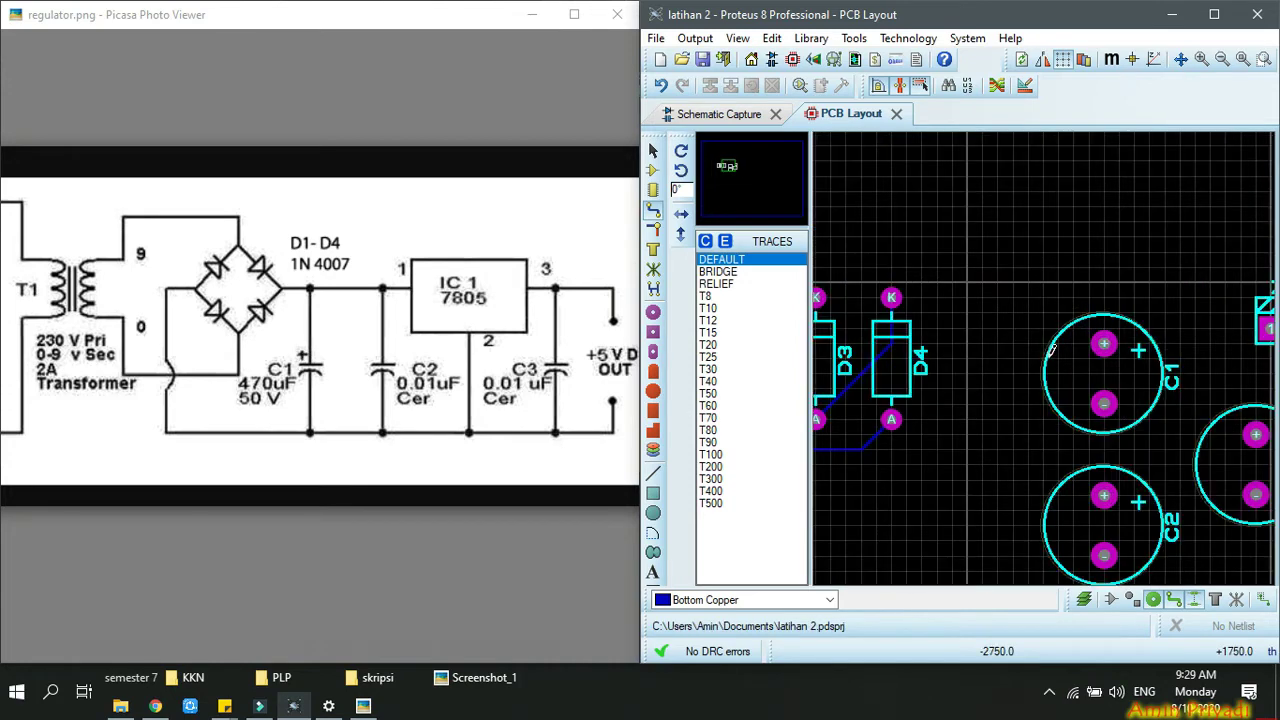
{"action": "scroll", "coordinate": [1050, 348], "scroll_direction": "down", "scroll_amount": 1}
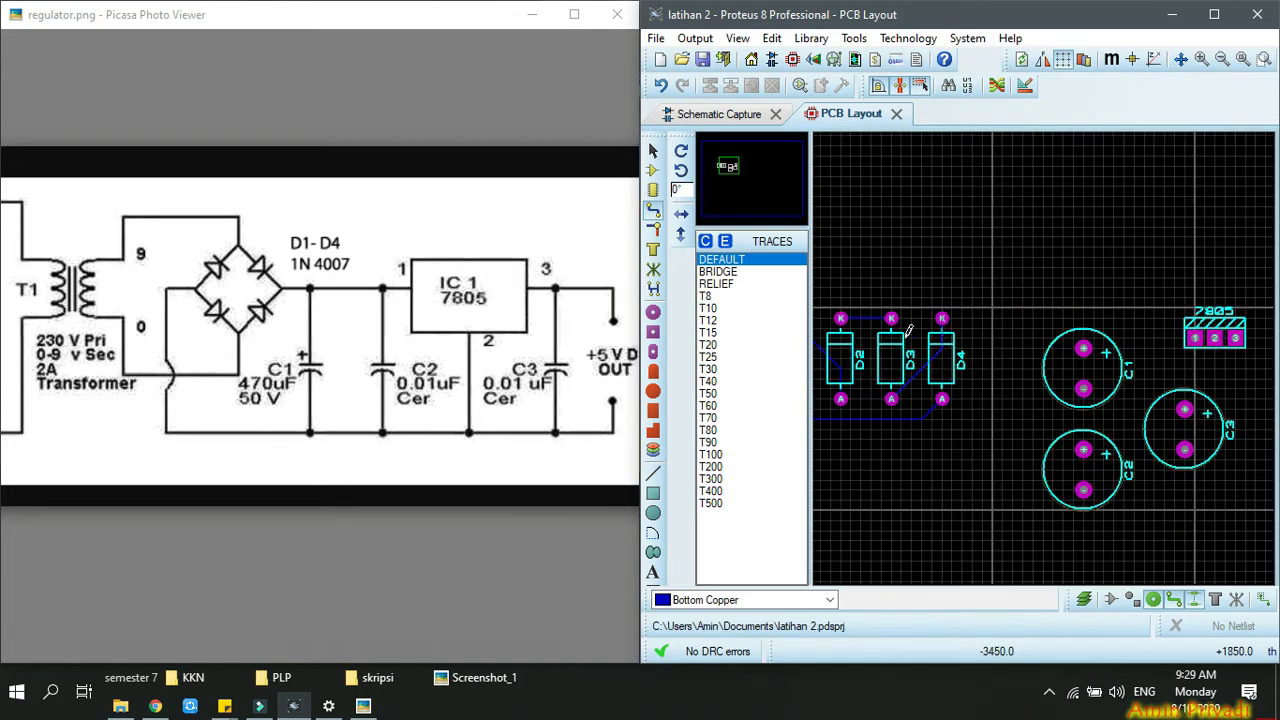
{"action": "left_click", "coordinate": [842, 316]}
{"action": "left_click", "coordinate": [893, 317]}
{"action": "left_click", "coordinate": [892, 317]}
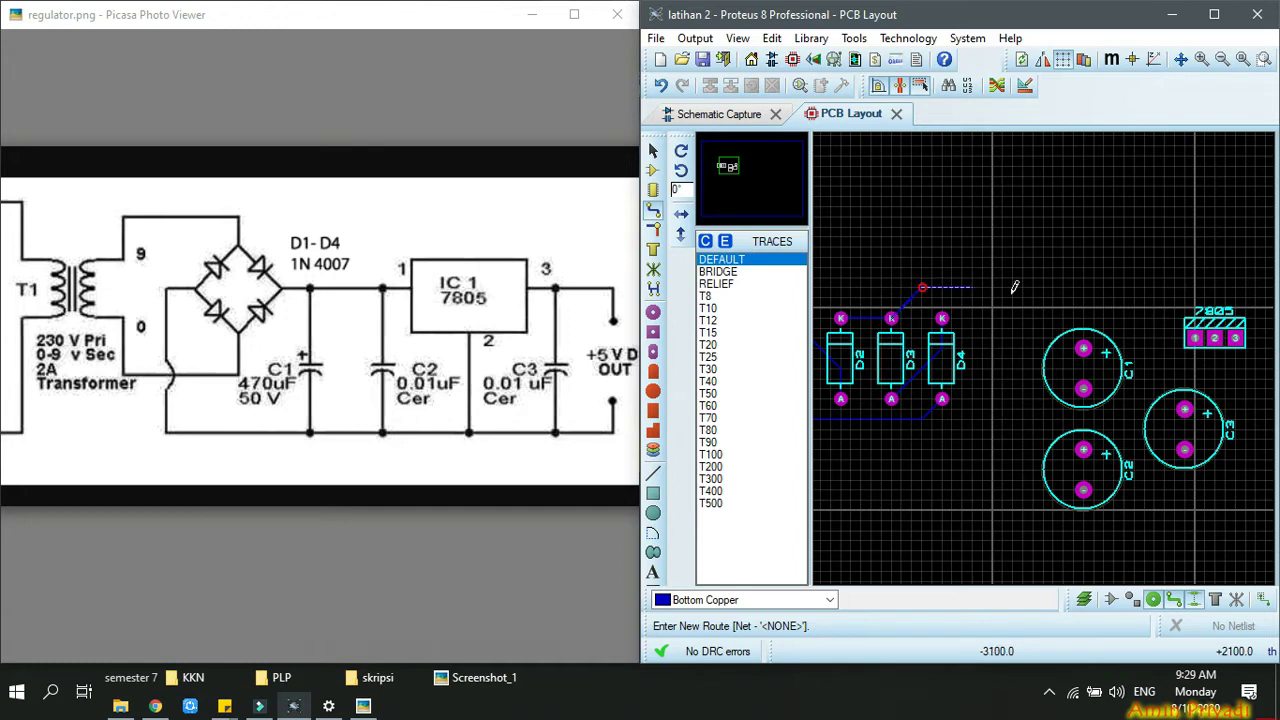
{"action": "left_click", "coordinate": [1087, 302]}
{"action": "left_click", "coordinate": [1086, 346]}
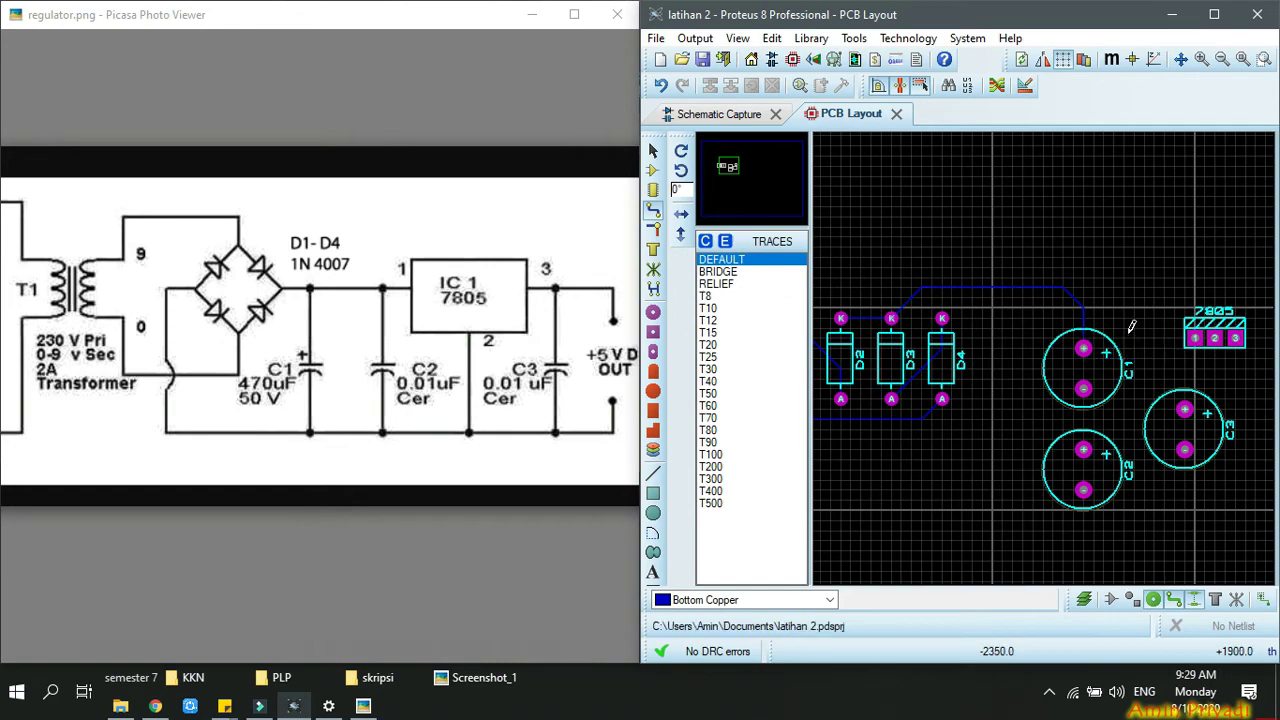
Route a Bottom Copper trace from the positive pad of C1 around its negative pad to the positive pad of C2.
{"action": "key", "text": "F7"}
{"action": "scroll", "coordinate": [1099, 340], "scroll_direction": "up", "scroll_amount": 2}
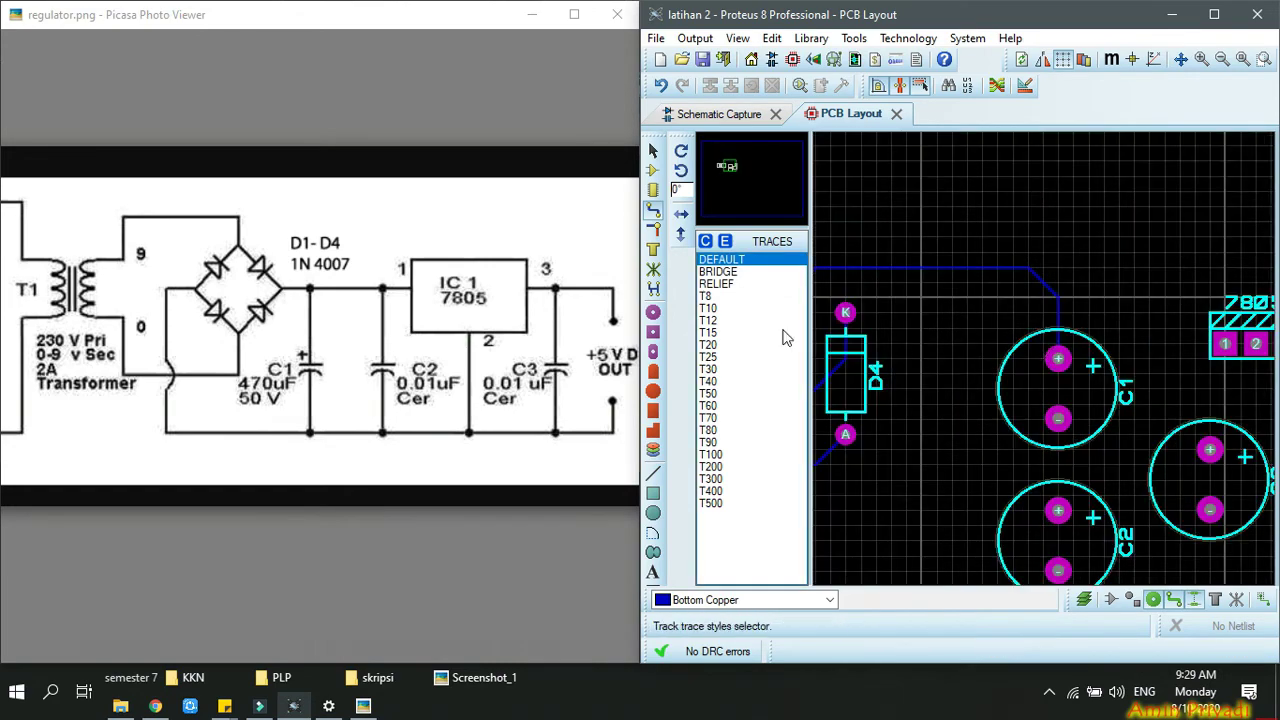
{"action": "scroll", "coordinate": [870, 318], "scroll_direction": "down", "scroll_amount": 1}
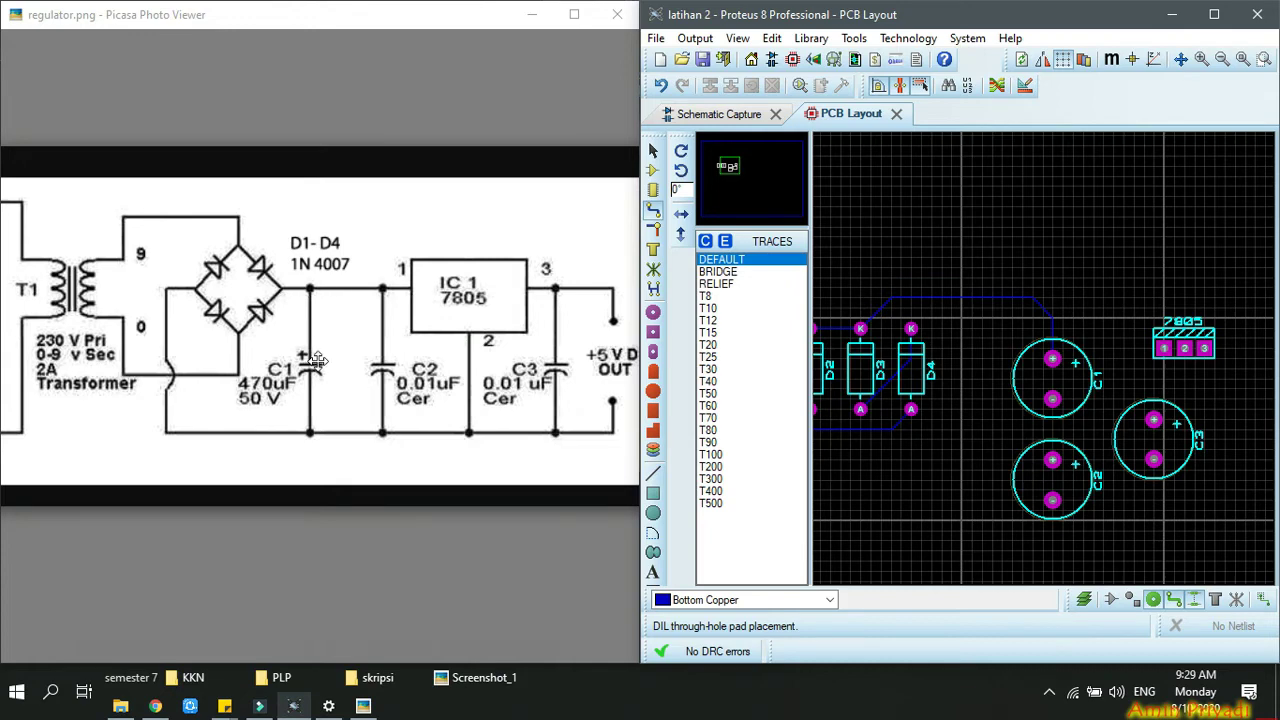
{"action": "left_click", "coordinate": [1053, 358]}
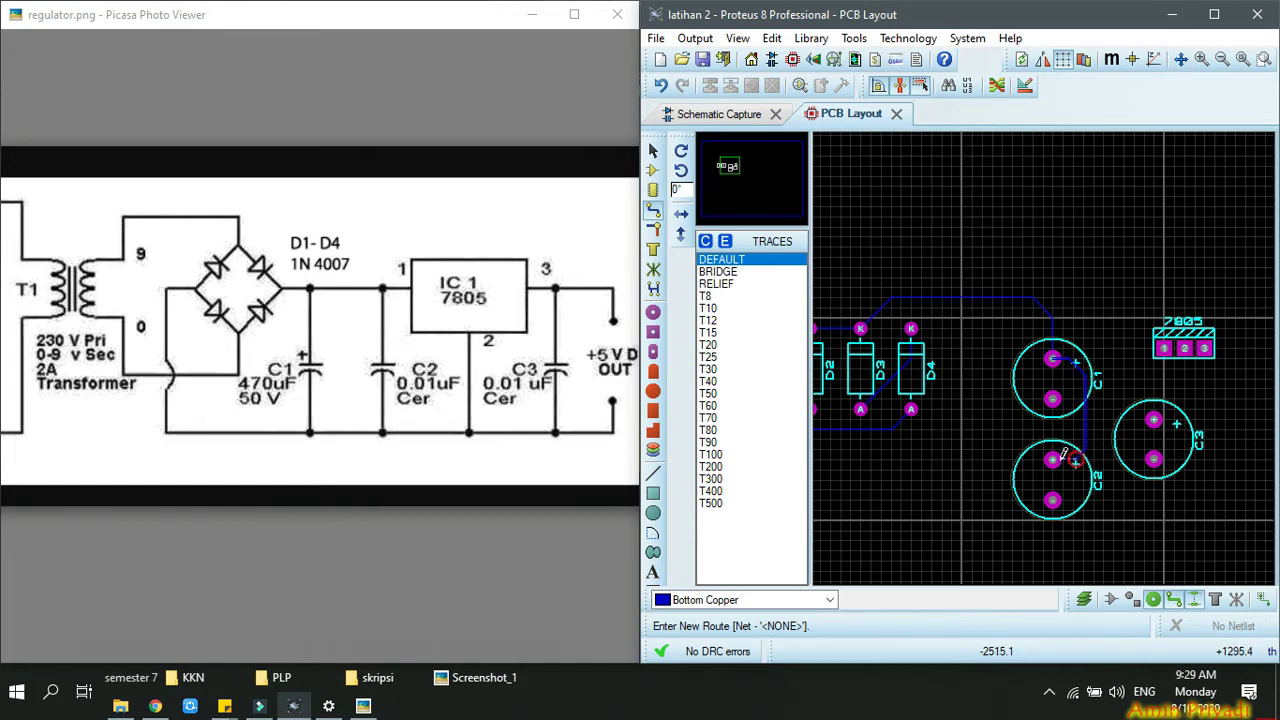
{"action": "key", "text": "Escape"}
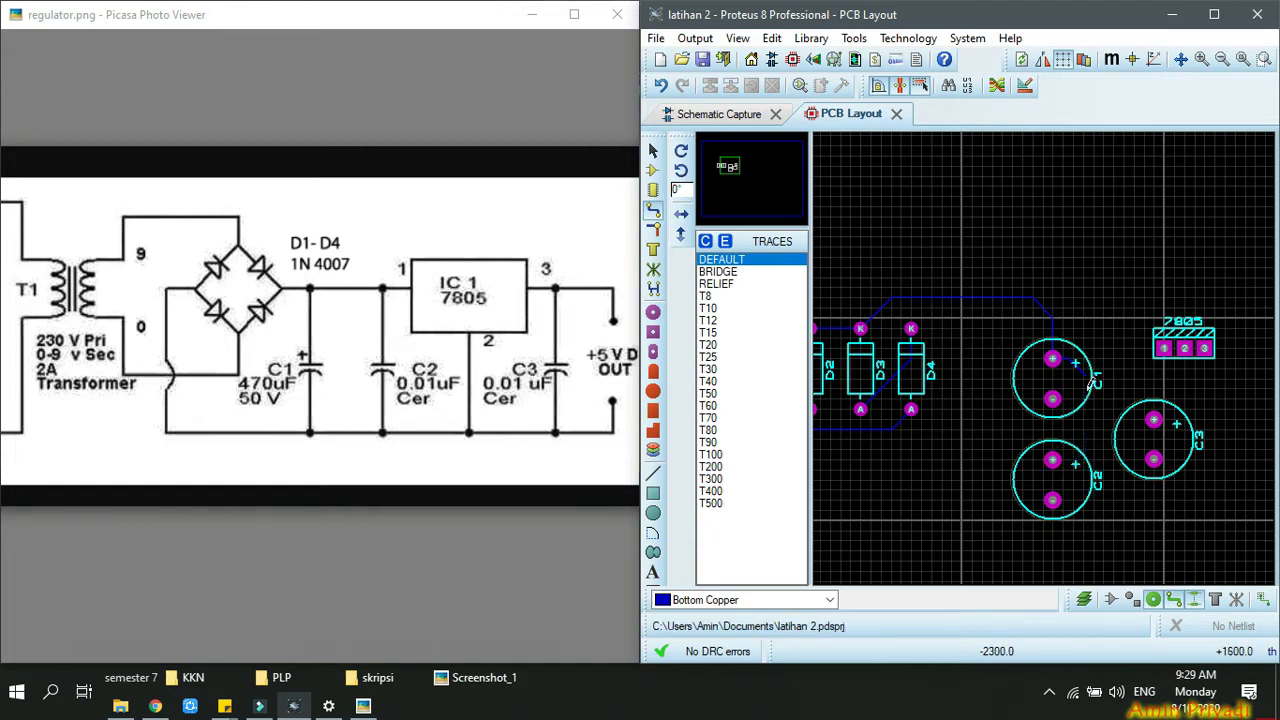
{"action": "left_click", "coordinate": [1090, 377]}
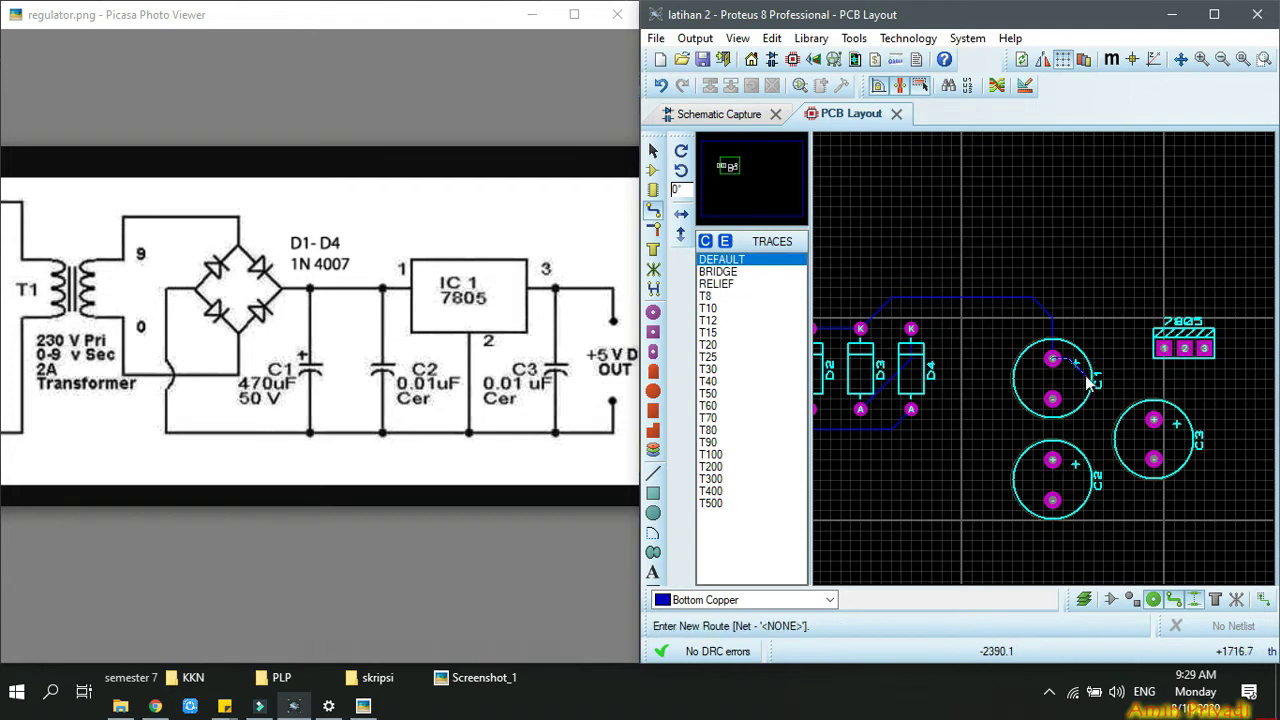
{"action": "left_click", "coordinate": [1053, 457]}
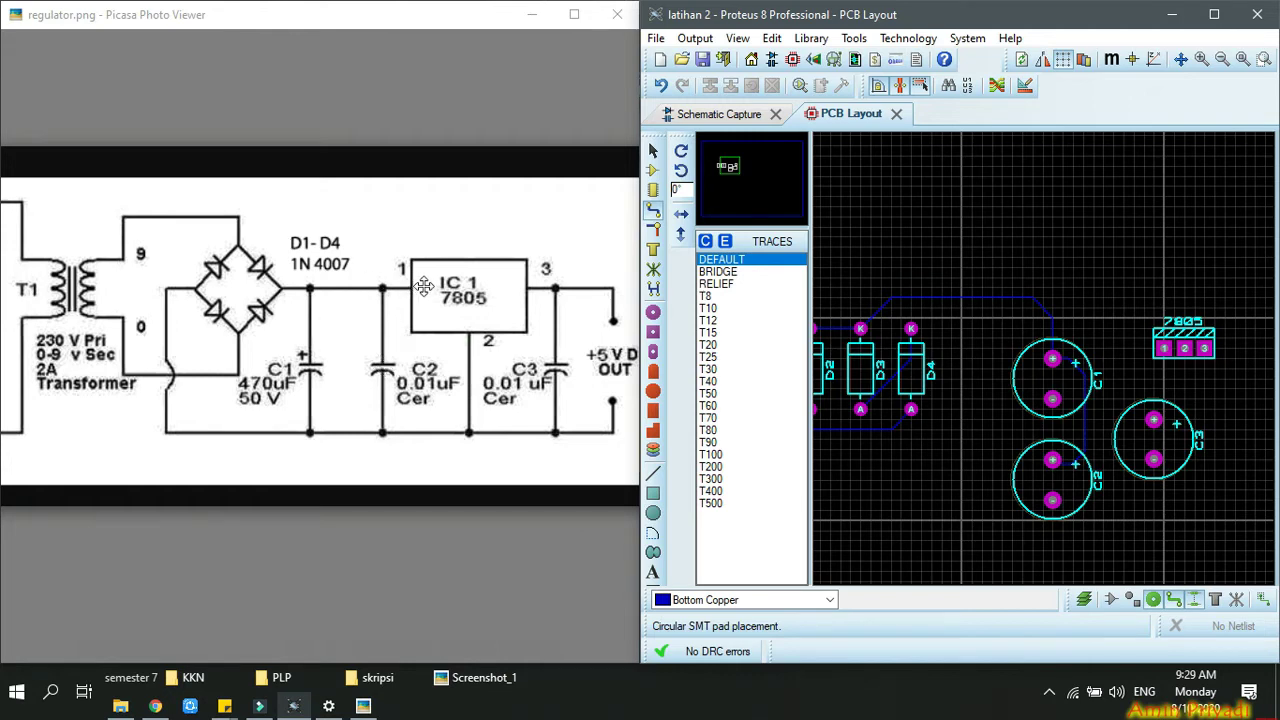
Route a Bottom Copper trace from the positive pad of C1 to pin 1 of the 7805, following the schematic.
{"action": "scroll", "coordinate": [424, 287], "scroll_direction": "up", "scroll_amount": 2}
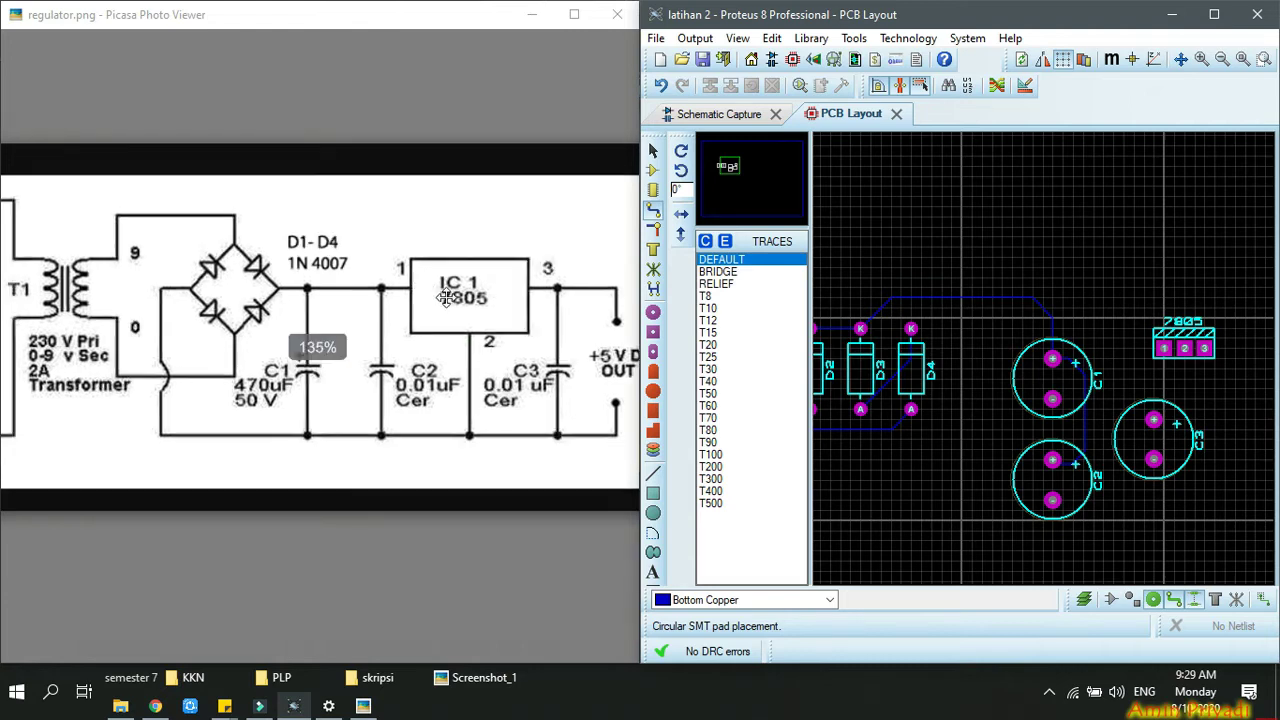
{"action": "scroll", "coordinate": [427, 320], "scroll_direction": "down", "scroll_amount": 3}
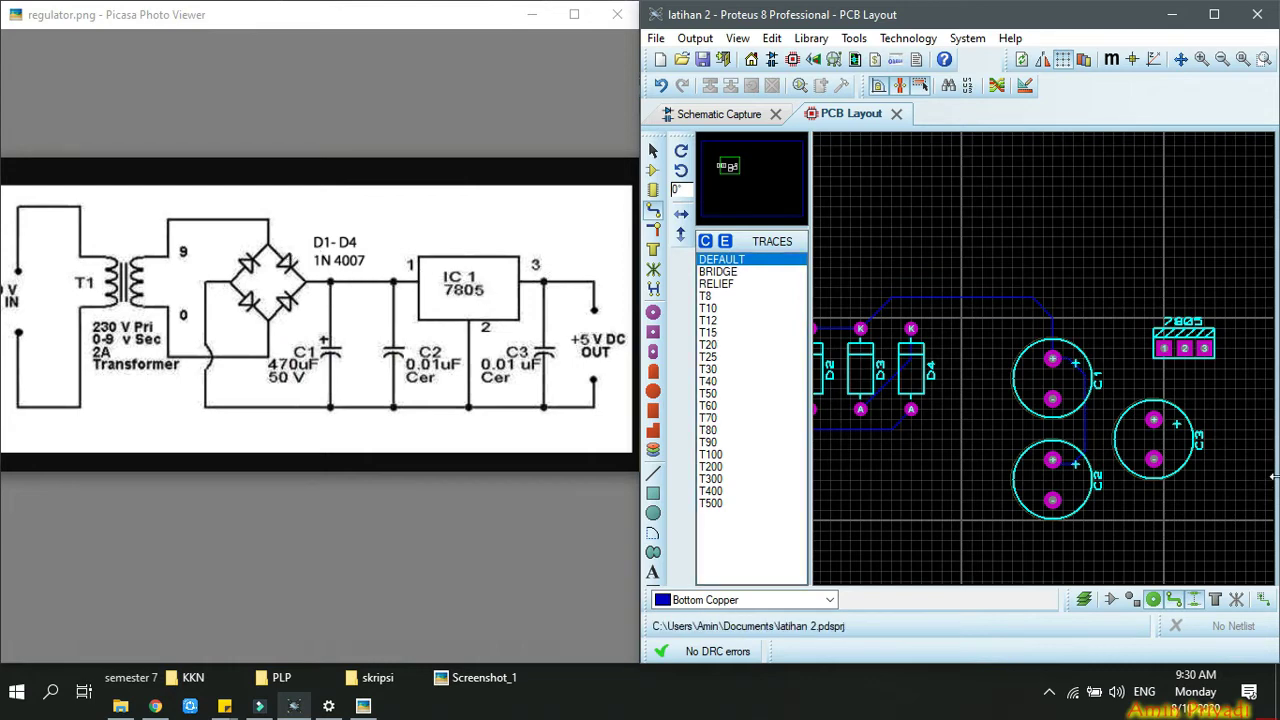
{"action": "scroll", "coordinate": [1184, 348], "scroll_direction": "up", "scroll_amount": 1}
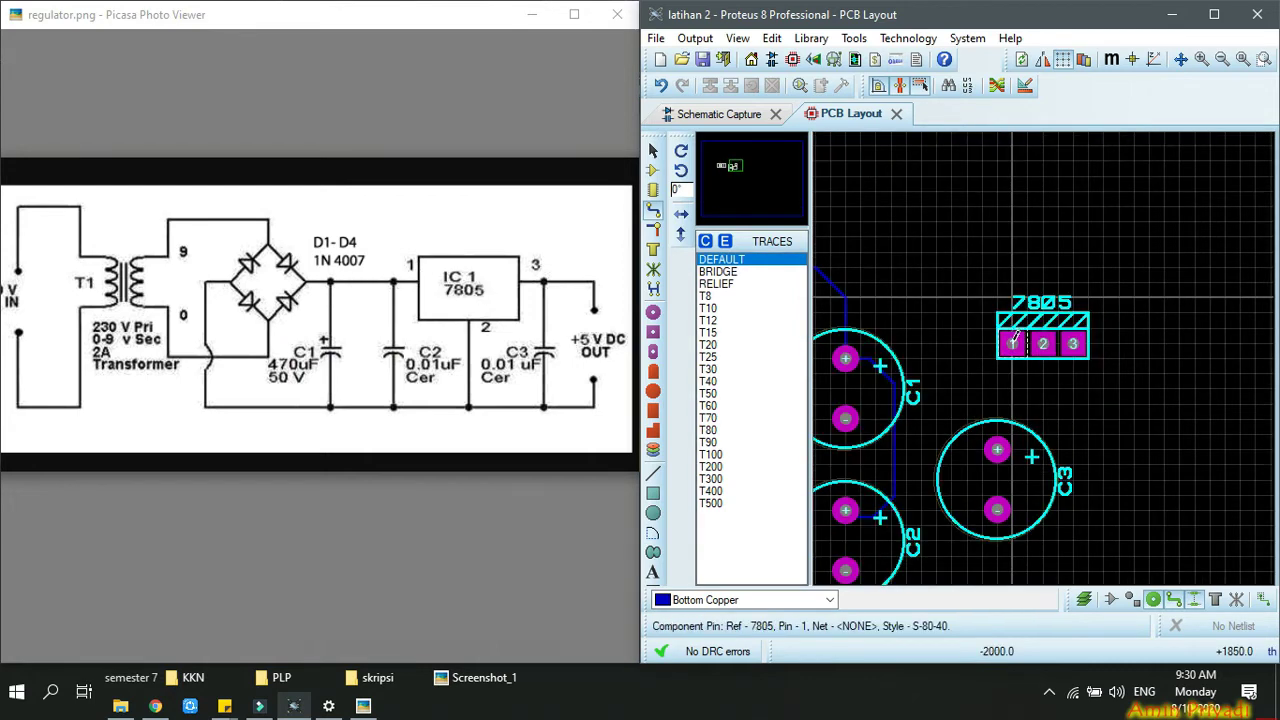
{"action": "left_click", "coordinate": [846, 357]}
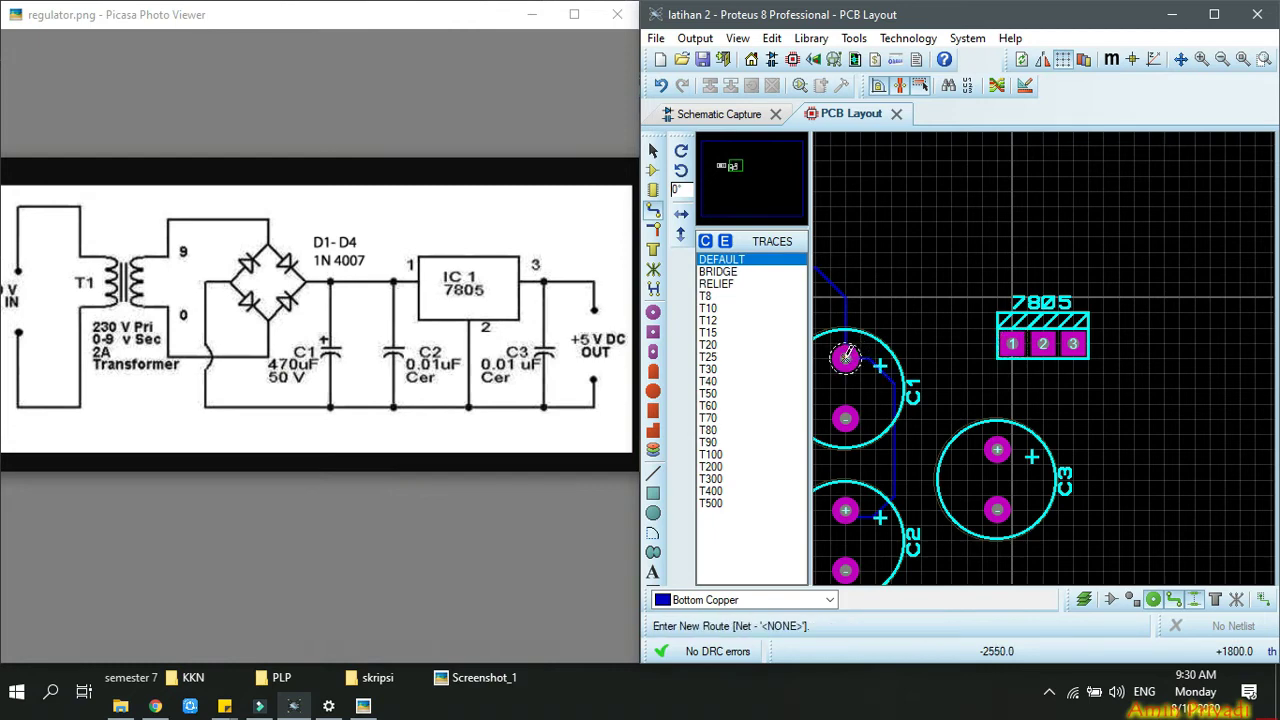
{"action": "left_click", "coordinate": [1012, 343]}
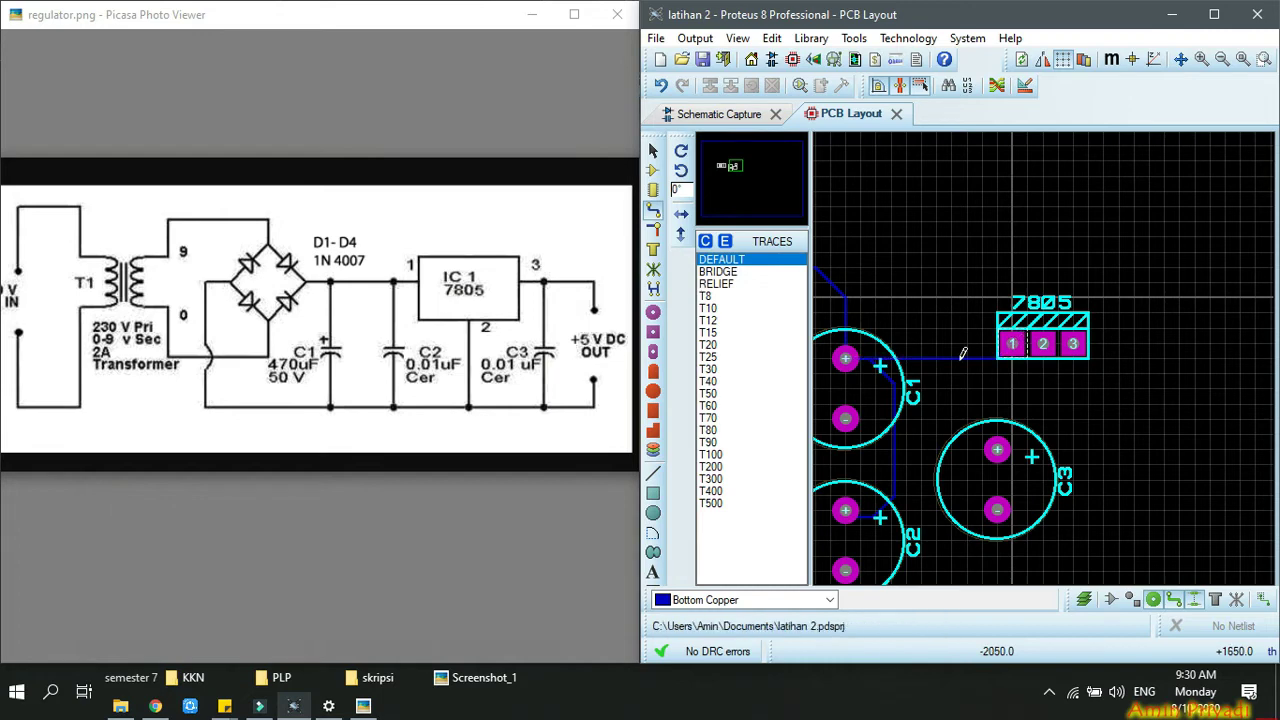
Route a Bottom Copper trace from pin 3 of the 7805 down to the positive pad of C3.
{"action": "scroll", "coordinate": [1010, 345], "scroll_direction": "down", "scroll_amount": 2}
{"action": "scroll", "coordinate": [1048, 350], "scroll_direction": "up", "scroll_amount": 1}
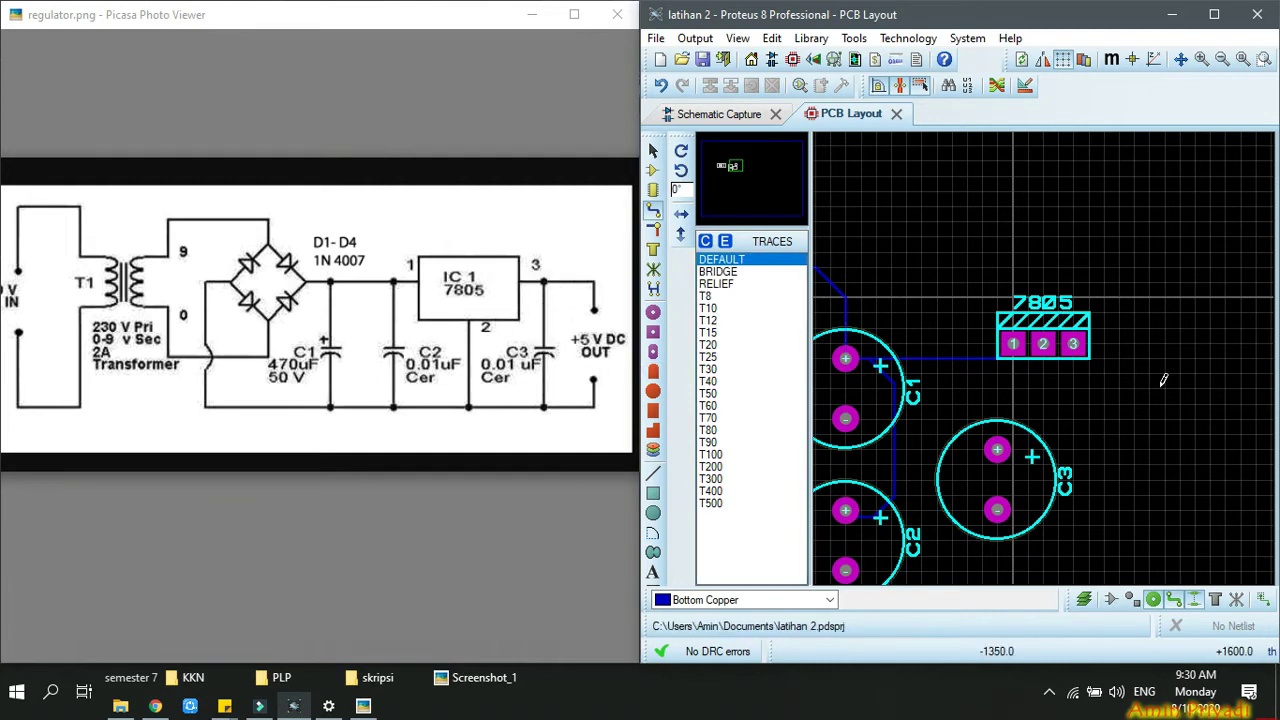
{"action": "left_click", "coordinate": [1075, 342]}
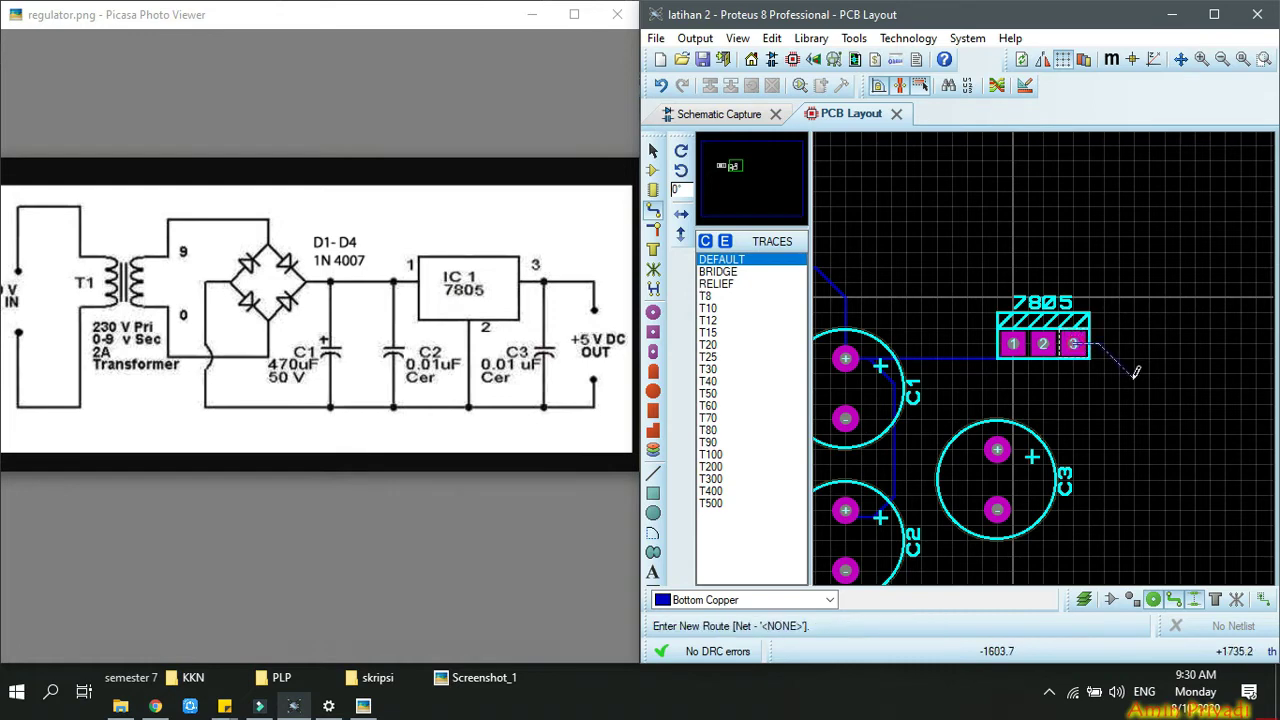
{"action": "left_click", "coordinate": [1061, 446]}
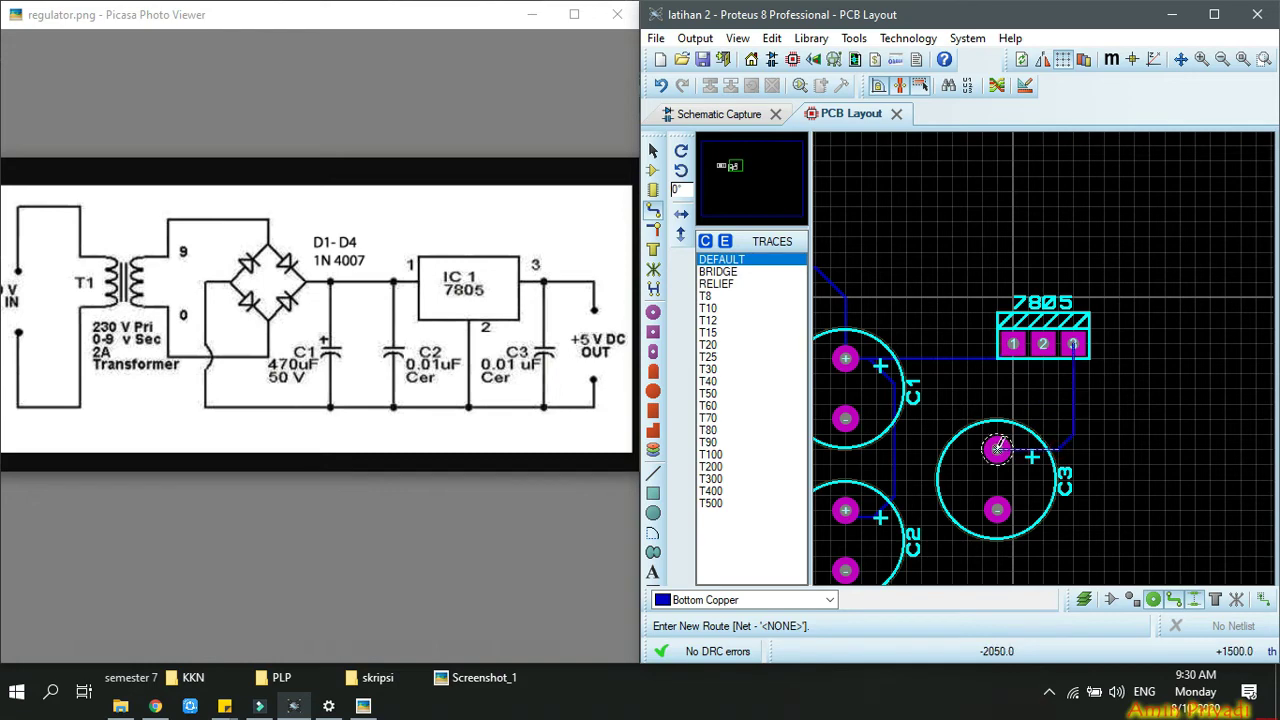
{"action": "left_click", "coordinate": [997, 447]}
Place a C-40-15 circular through-hole pad just beyond pin 3 of the 7805 for the output connection.
{"action": "scroll", "coordinate": [1125, 400], "scroll_direction": "down", "scroll_amount": 1}
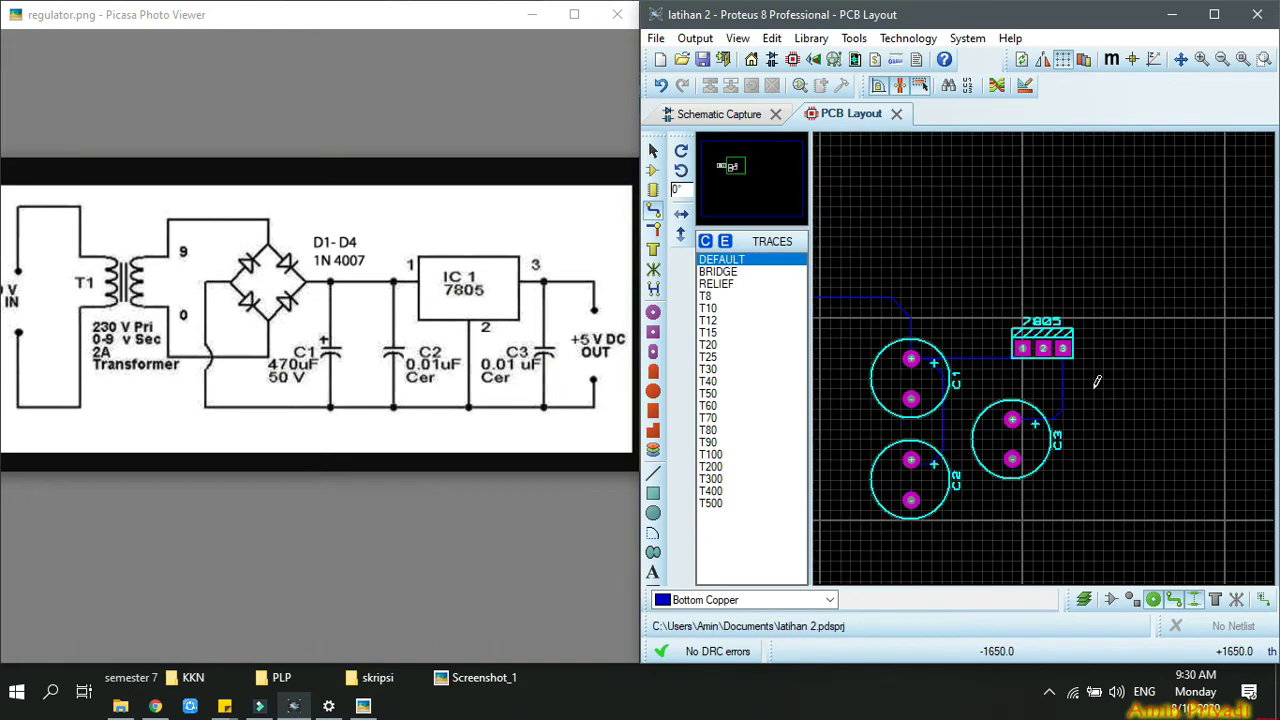
{"action": "scroll", "coordinate": [1097, 382], "scroll_direction": "up", "scroll_amount": 1}
{"action": "scroll", "coordinate": [1058, 348], "scroll_direction": "down", "scroll_amount": 2}
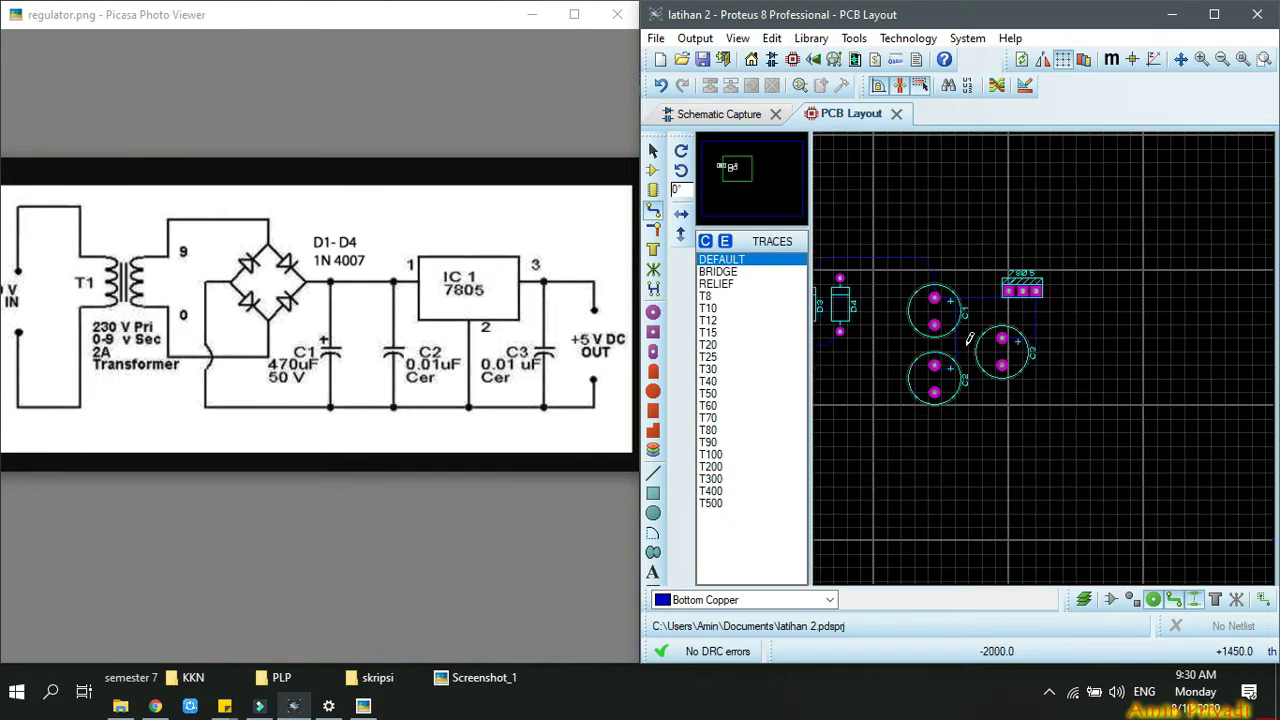
{"action": "scroll", "coordinate": [1048, 350], "scroll_direction": "up", "scroll_amount": 1}
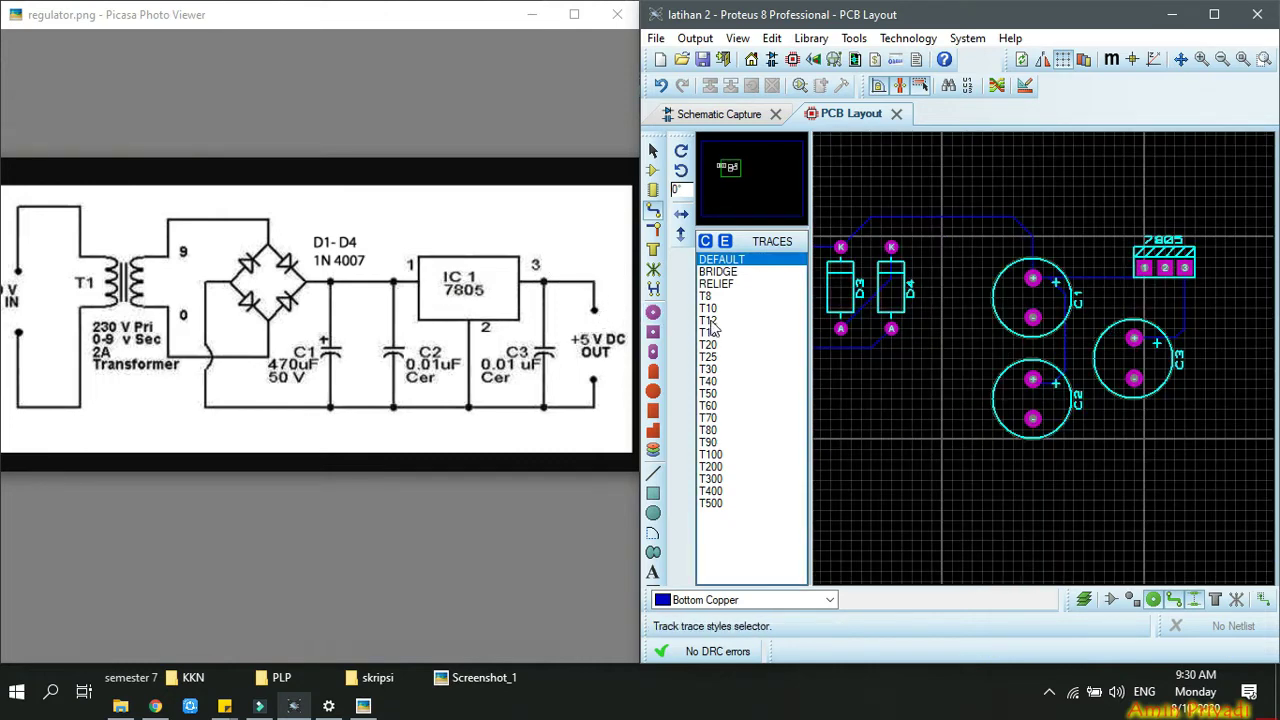
{"action": "scroll", "coordinate": [484, 274], "scroll_direction": "down", "scroll_amount": 2}
{"action": "scroll", "coordinate": [484, 274], "scroll_direction": "up", "scroll_amount": 1}
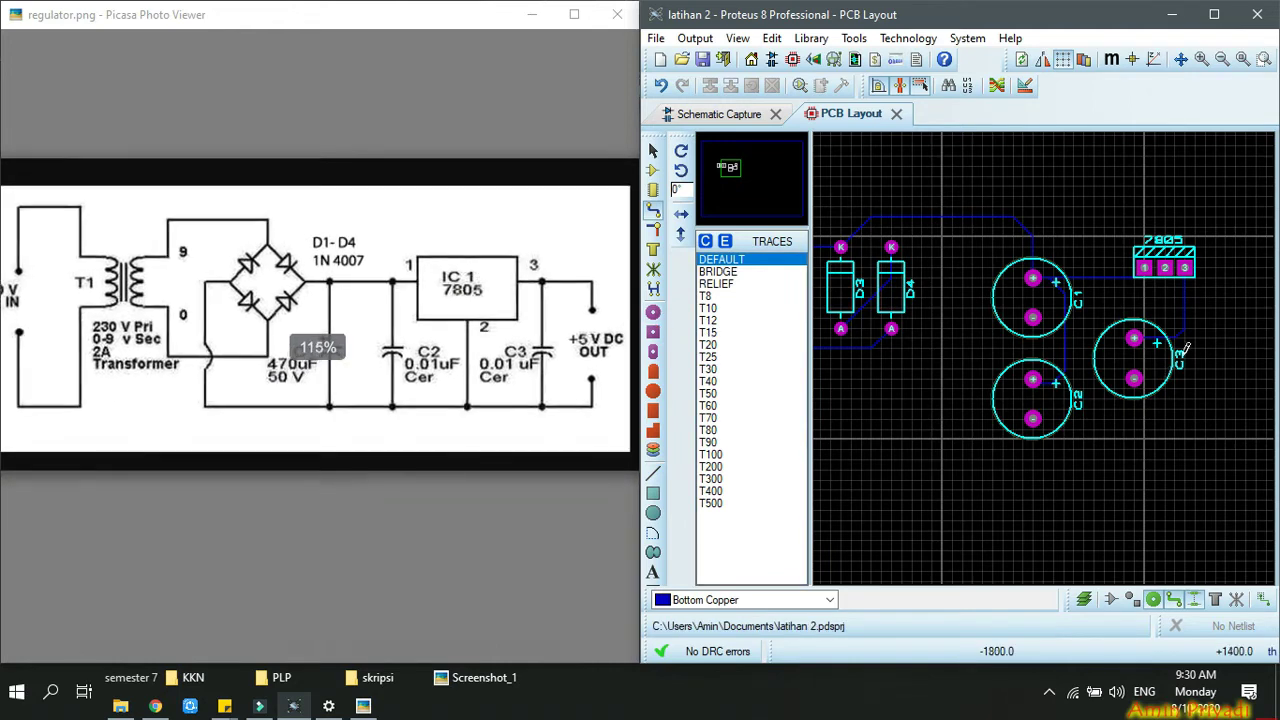
{"action": "scroll", "coordinate": [1157, 329], "scroll_direction": "down", "scroll_amount": 1}
{"action": "scroll", "coordinate": [1072, 362], "scroll_direction": "up", "scroll_amount": 1}
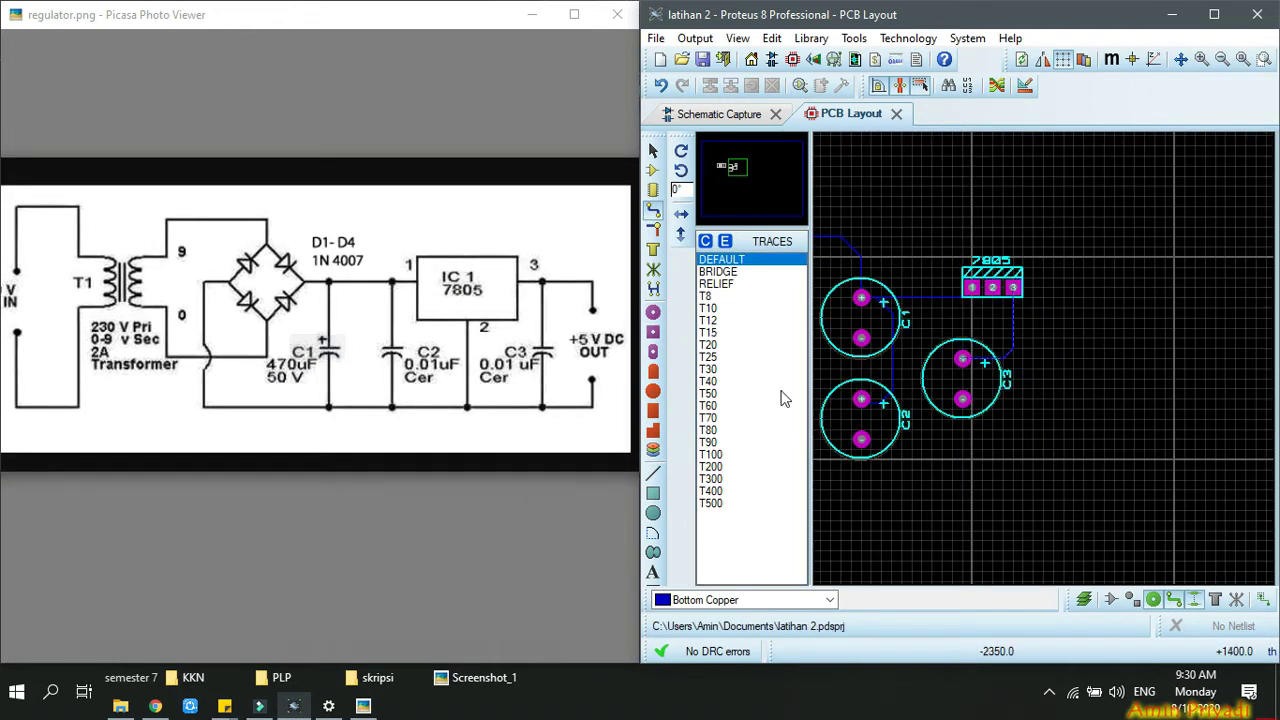
{"action": "left_click", "coordinate": [653, 312]}
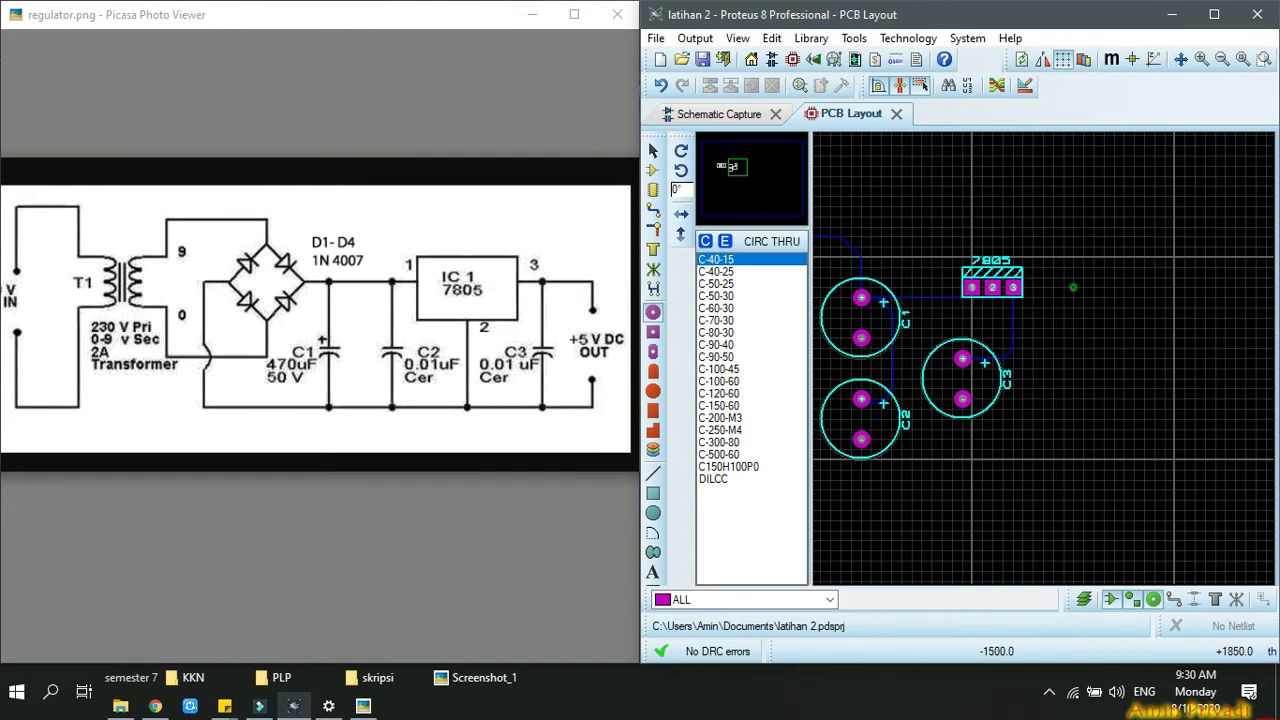
{"action": "left_click", "coordinate": [1063, 277]}
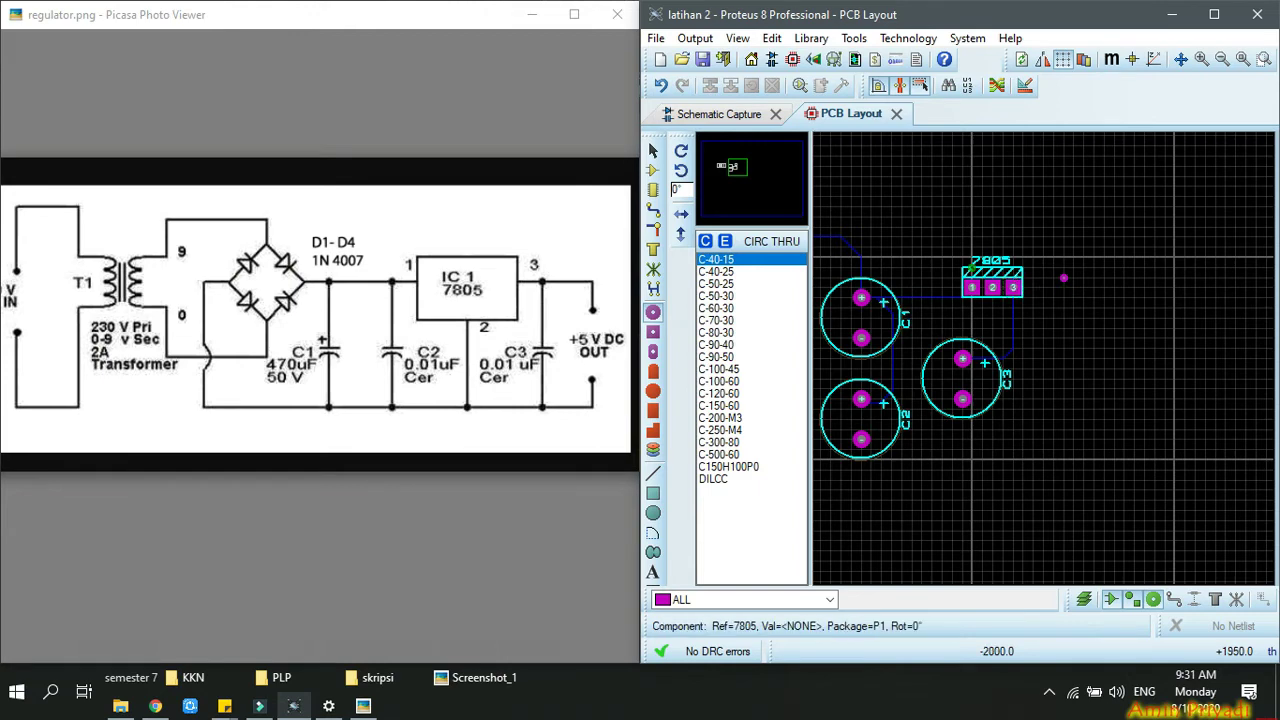
Route a DEFAULT trace on Bottom Copper between pin 3 of the 7805 and the new output pad.
{"action": "left_click", "coordinate": [654, 214]}
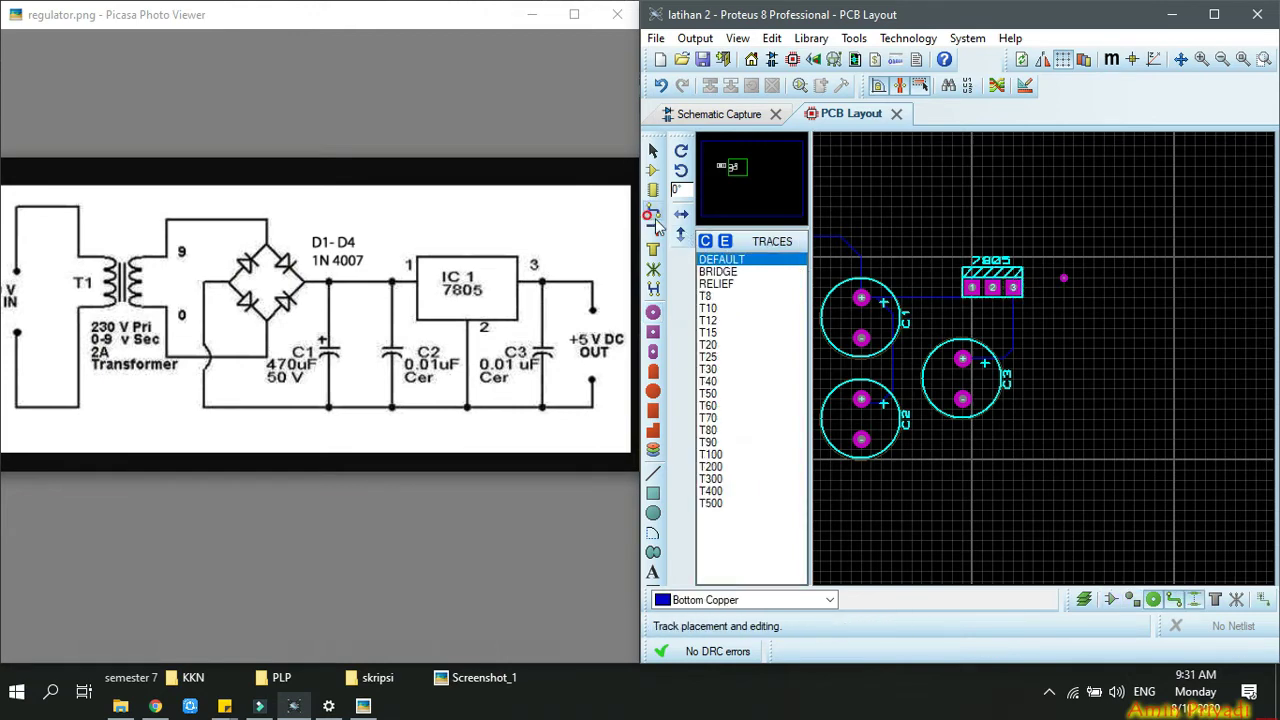
{"action": "double_click", "coordinate": [1065, 276]}
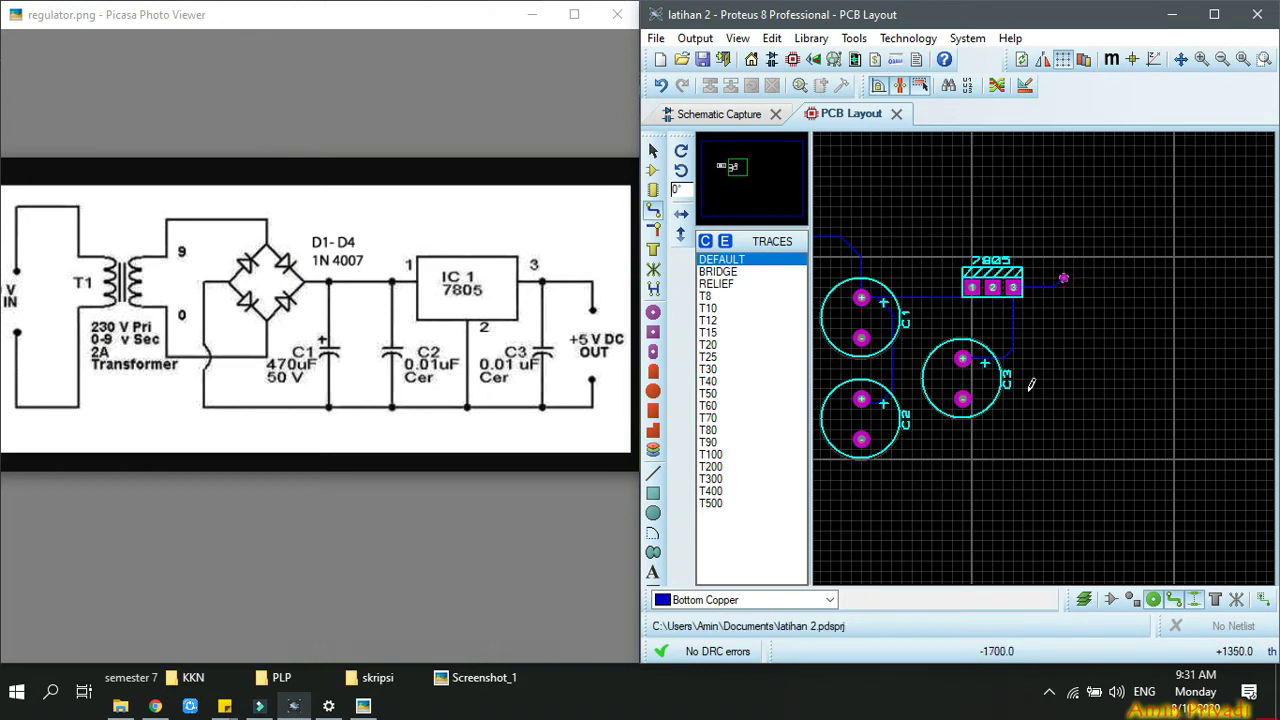
Check the output pad's single-pin properties, including its teardrop options, and close them without changing anything.
{"action": "scroll", "coordinate": [1055, 275], "scroll_direction": "up", "scroll_amount": 2}
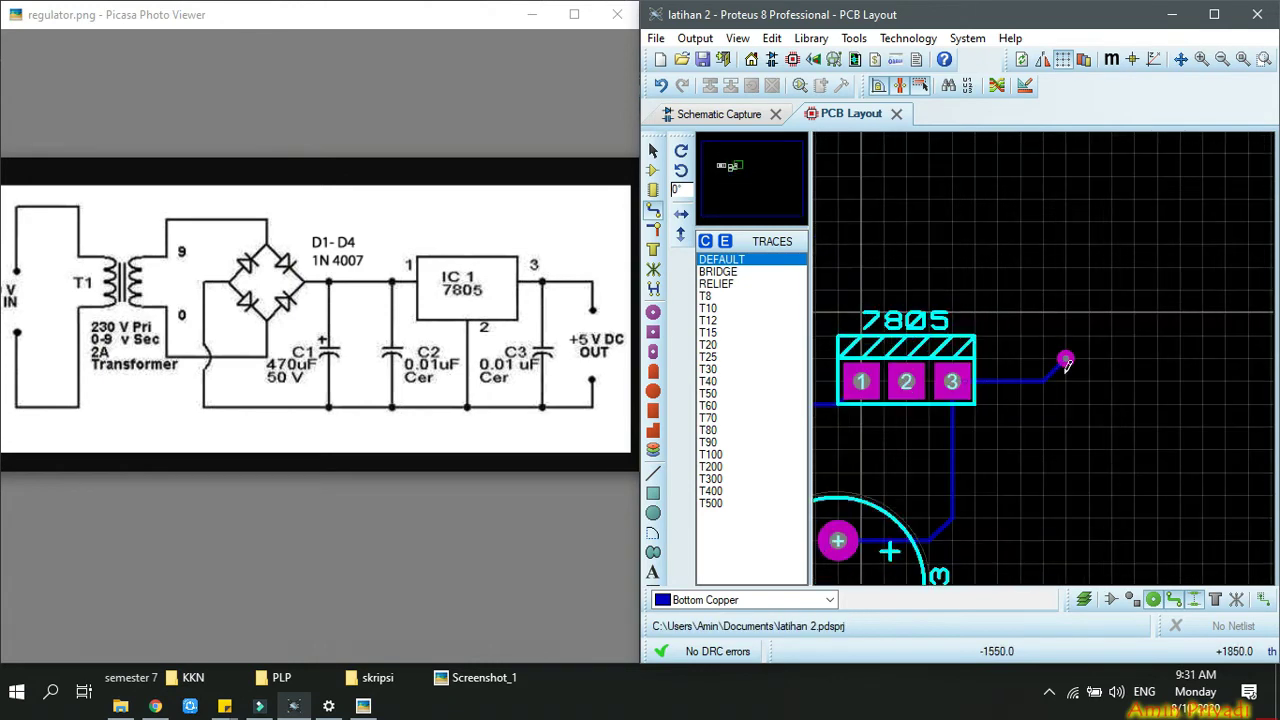
{"action": "key", "text": "Escape"}
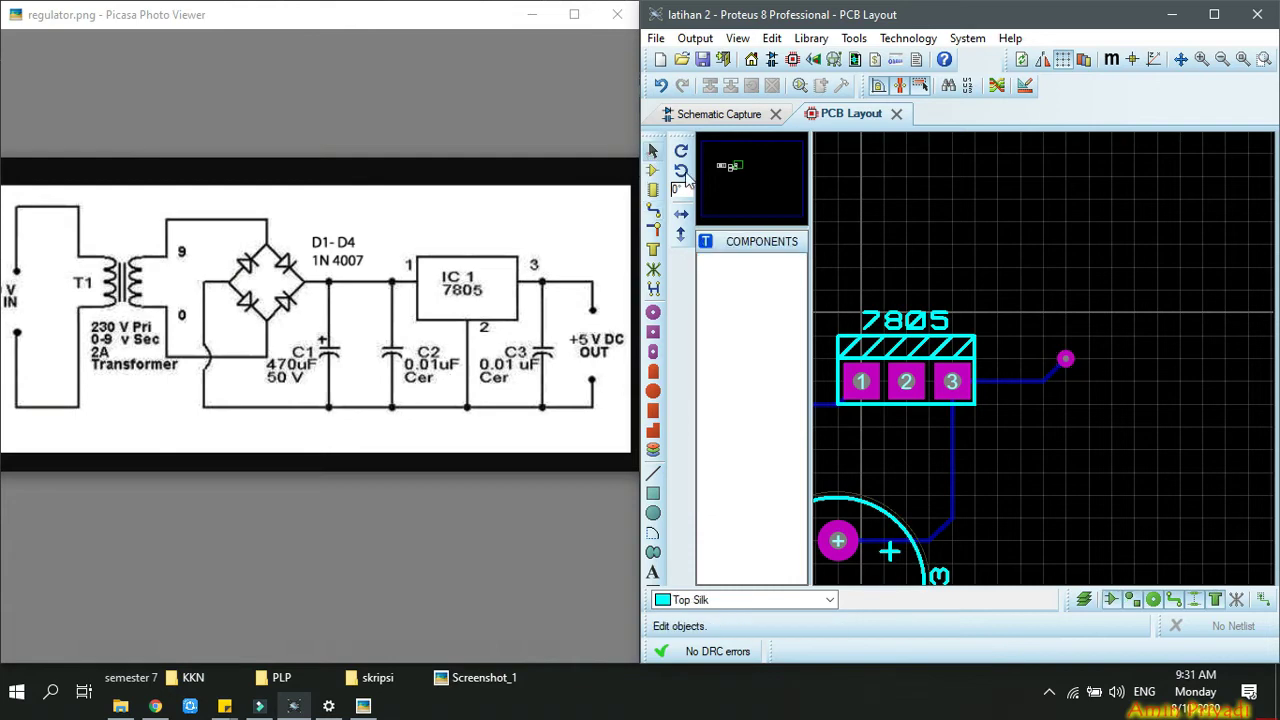
{"action": "double_click", "coordinate": [1066, 360]}
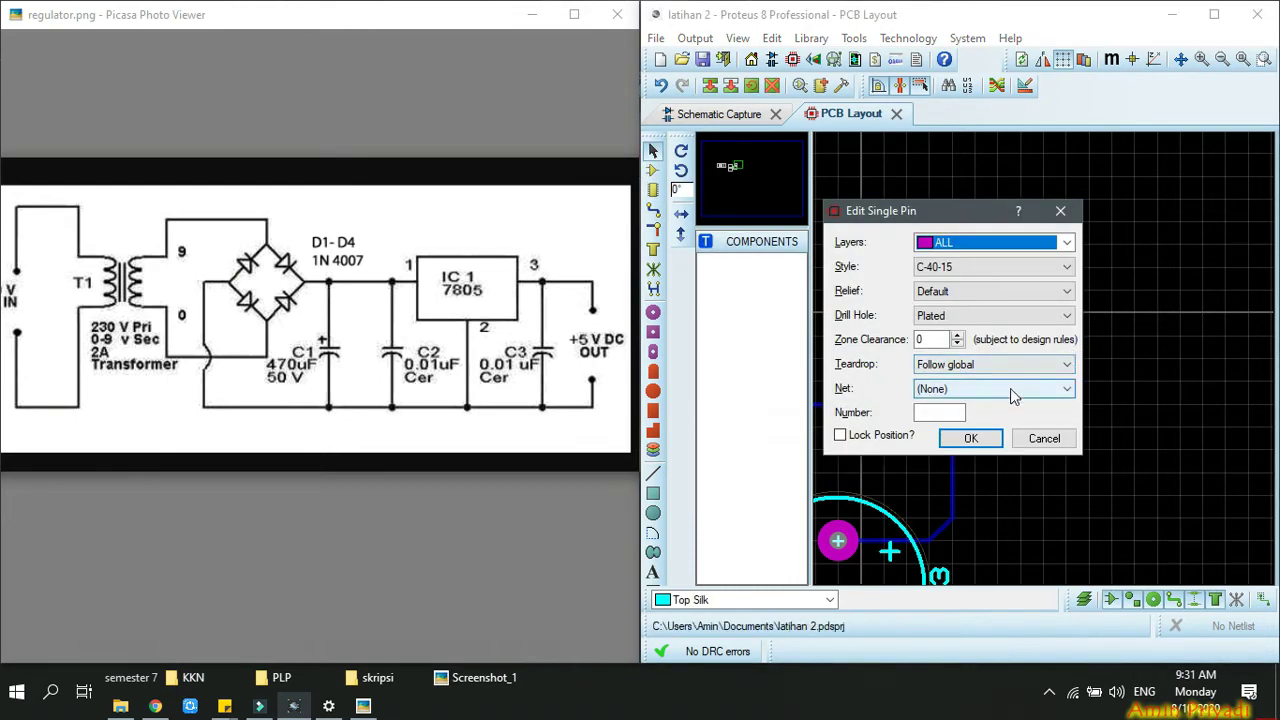
{"action": "left_click", "coordinate": [1062, 211]}
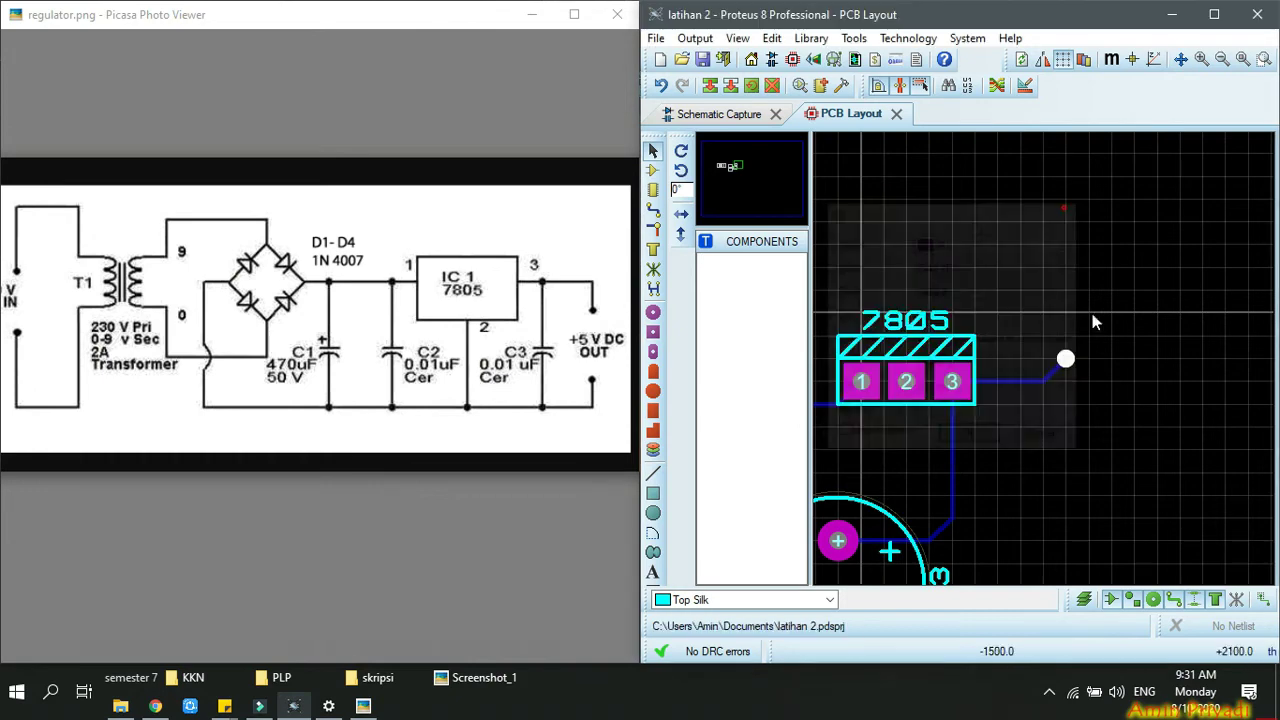
{"action": "double_click", "coordinate": [1068, 364]}
{"action": "left_click", "coordinate": [1068, 364]}
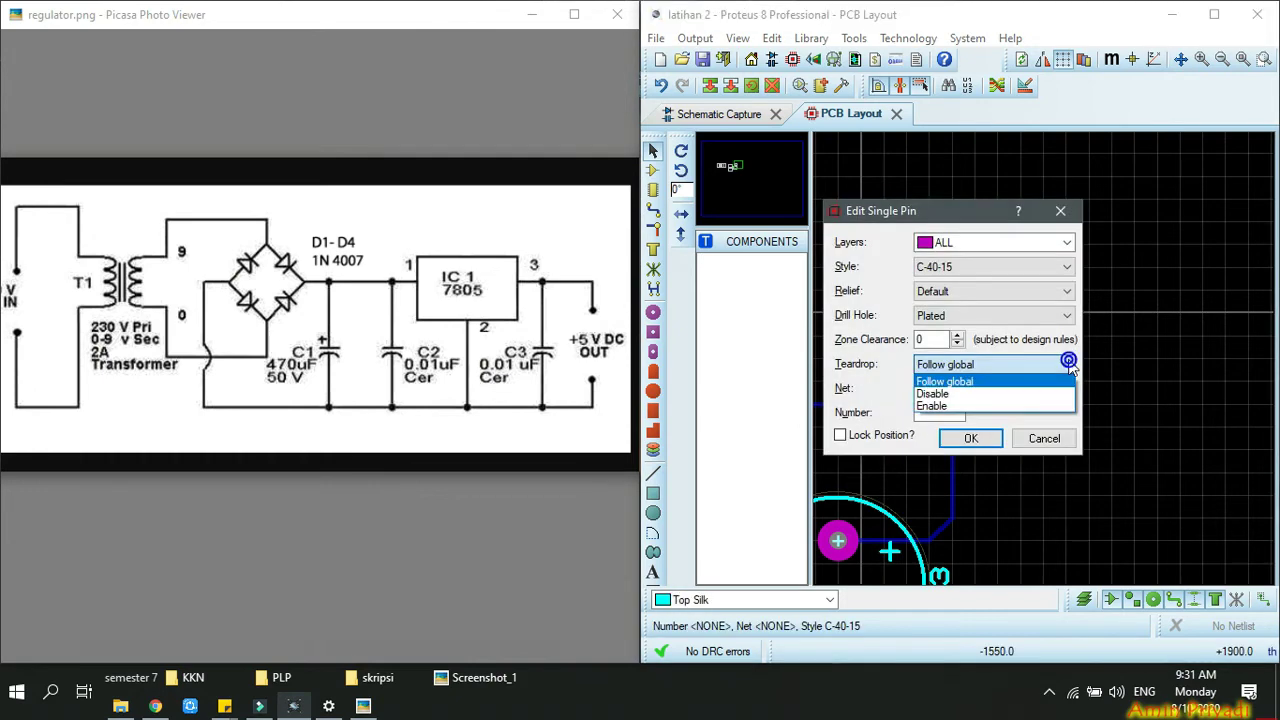
{"action": "left_click", "coordinate": [1069, 366]}
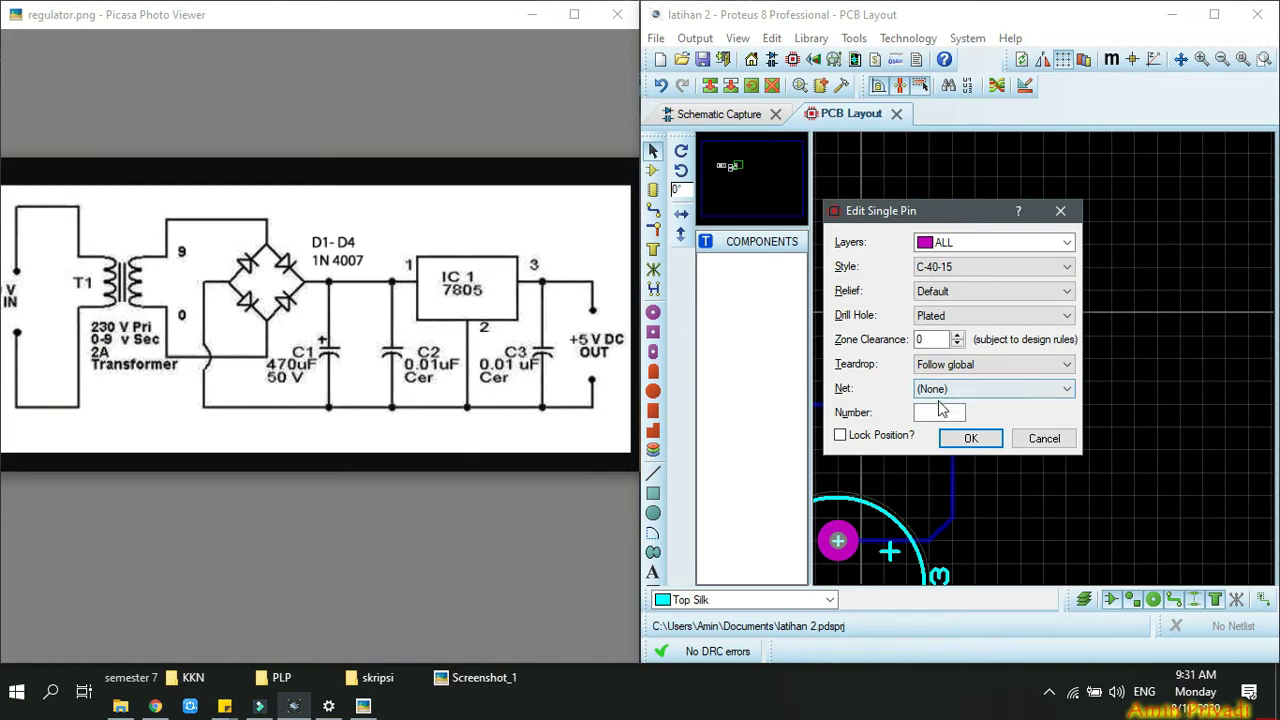
{"action": "left_click", "coordinate": [1061, 211]}
Compare the board layout around the output pad, capacitors and diodes with the reference schematic to find the remaining connections.
{"action": "scroll", "coordinate": [1071, 354], "scroll_direction": "down", "scroll_amount": 2}
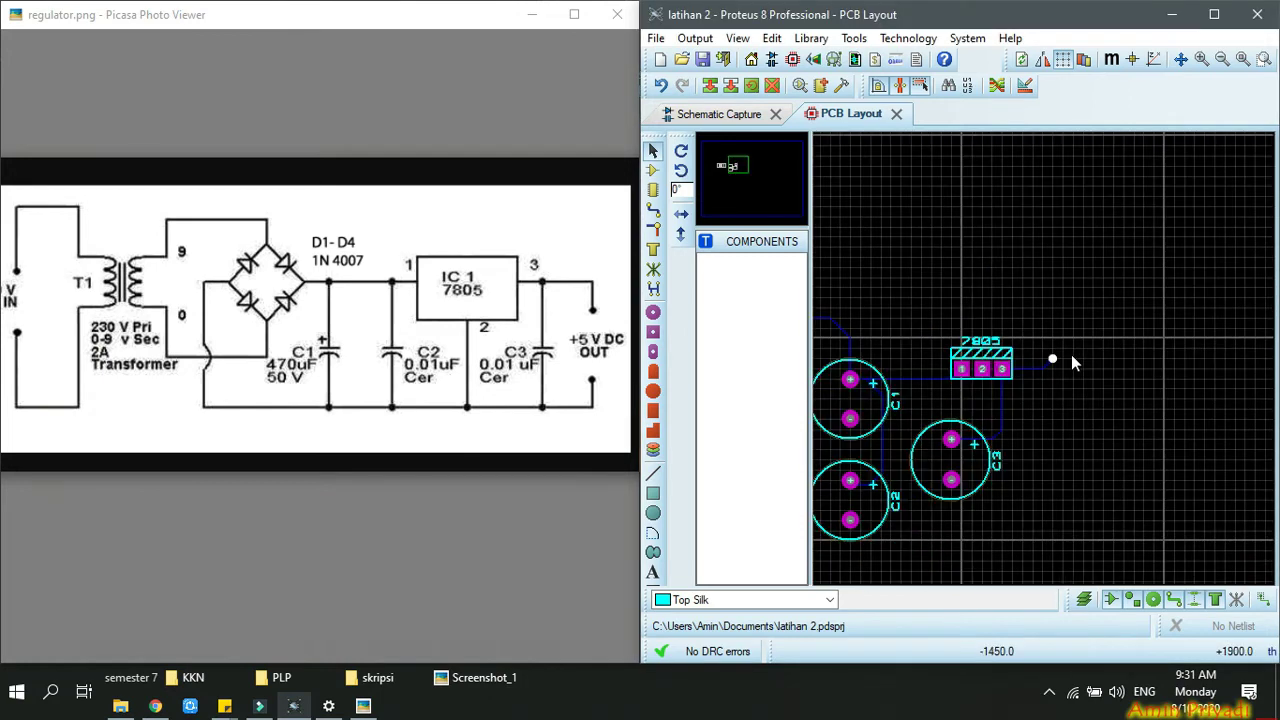
{"action": "scroll", "coordinate": [1049, 370], "scroll_direction": "up", "scroll_amount": 2}
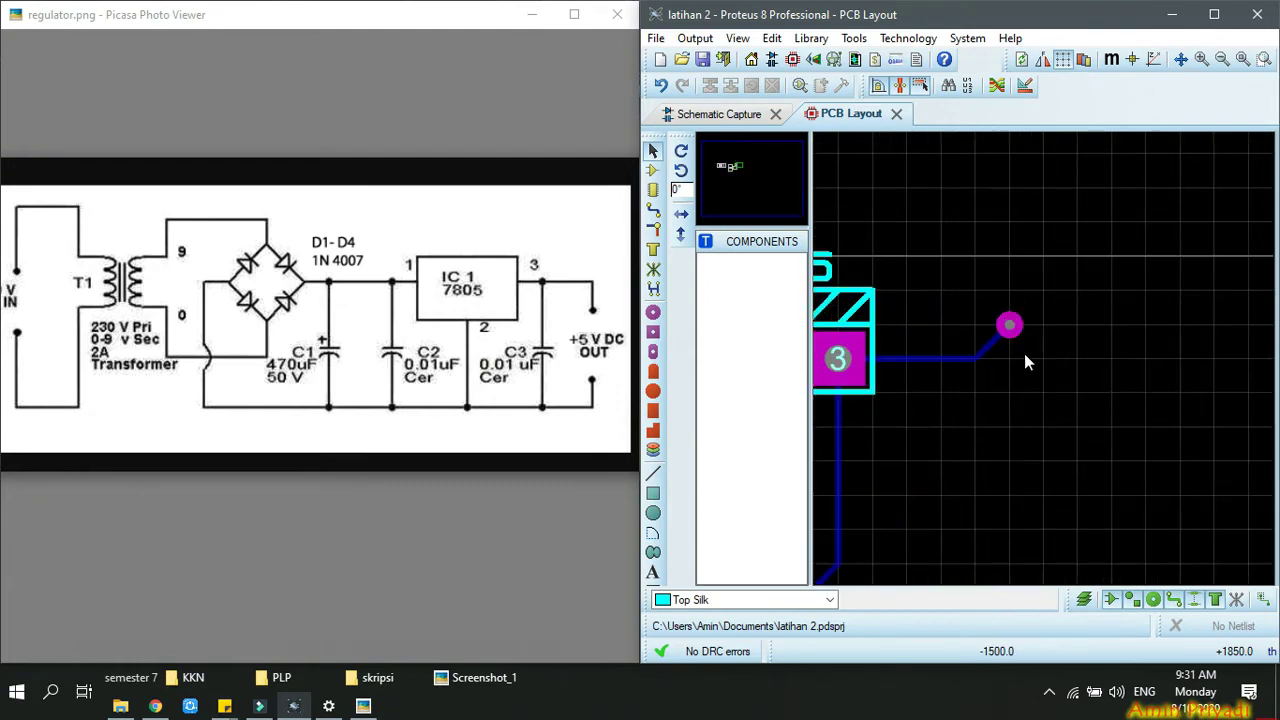
{"action": "scroll", "coordinate": [1050, 350], "scroll_direction": "down", "scroll_amount": 3}
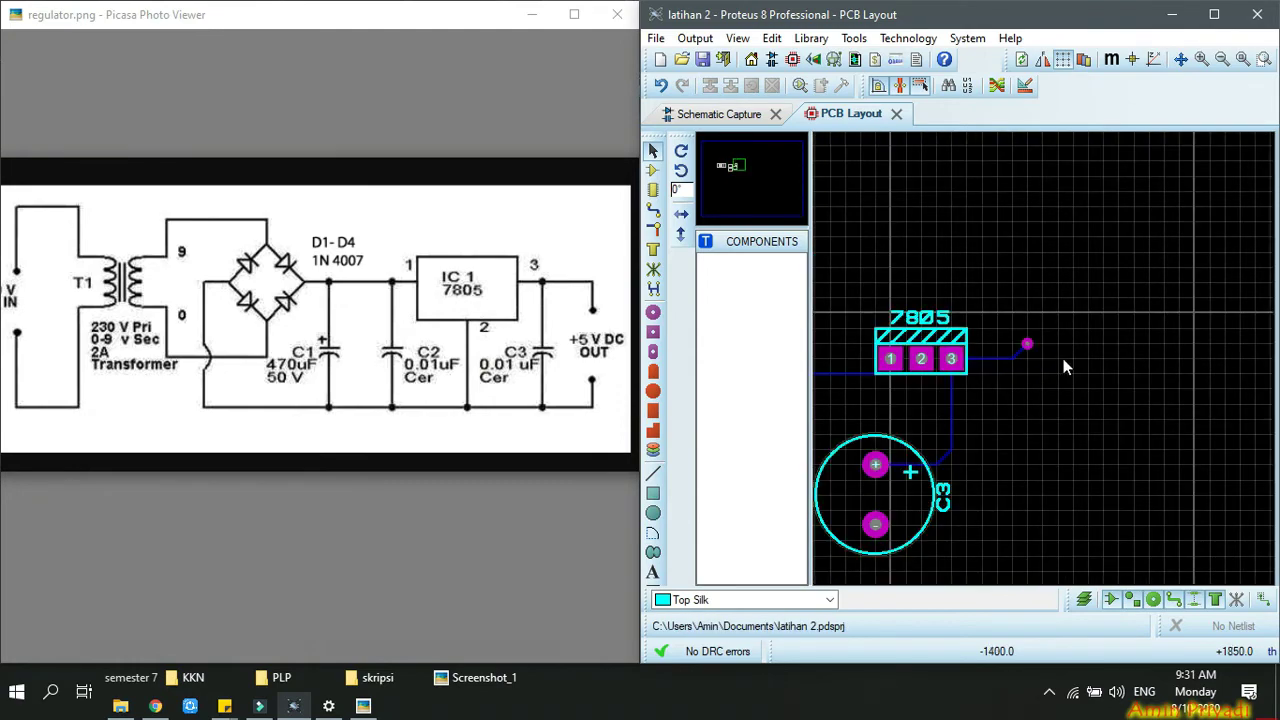
{"action": "scroll", "coordinate": [1016, 390], "scroll_direction": "down", "scroll_amount": 1}
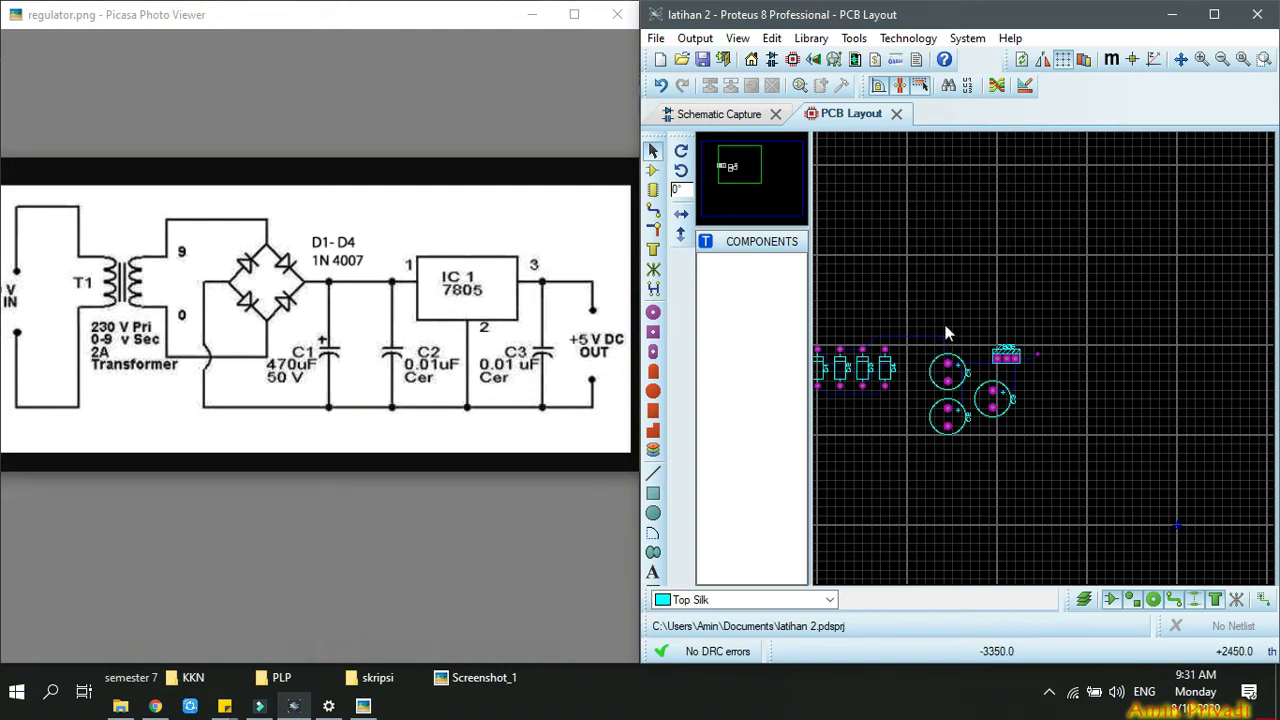
{"action": "scroll", "coordinate": [1012, 376], "scroll_direction": "down", "scroll_amount": 2}
{"action": "scroll", "coordinate": [1017, 376], "scroll_direction": "up", "scroll_amount": 3}
{"action": "scroll", "coordinate": [1047, 365], "scroll_direction": "up", "scroll_amount": 3}
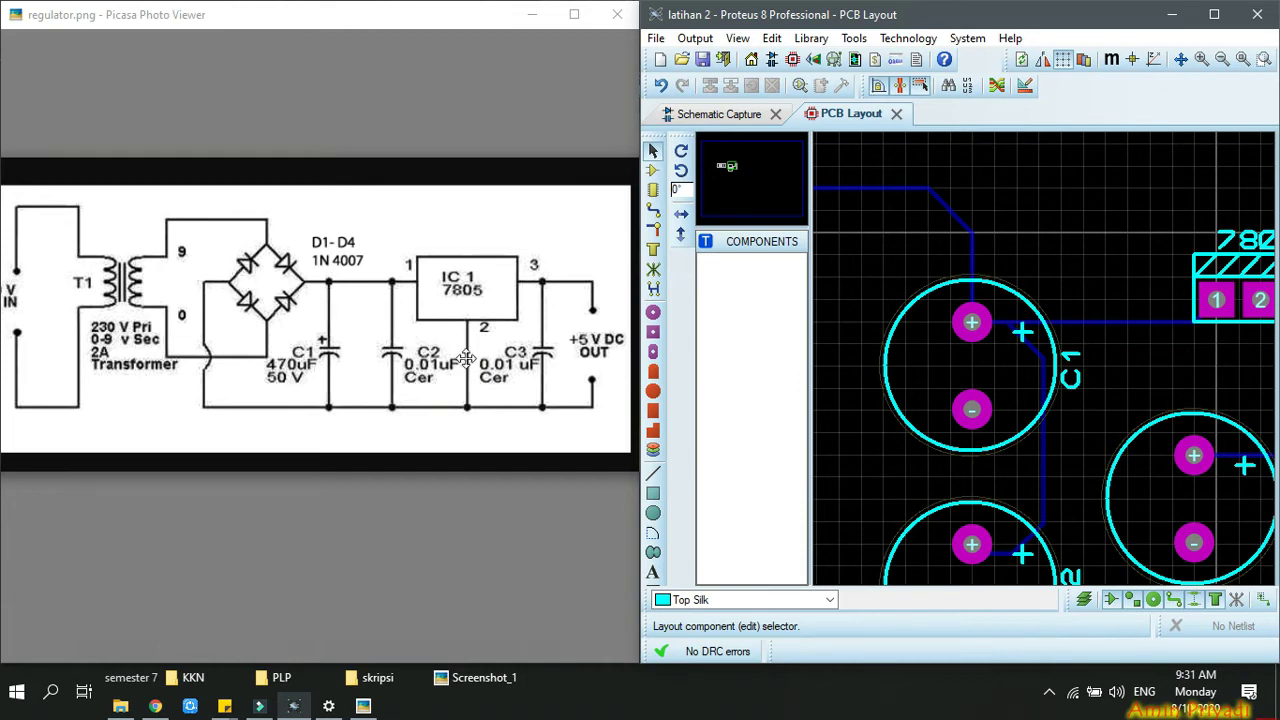
{"action": "scroll", "coordinate": [923, 364], "scroll_direction": "down", "scroll_amount": 2}
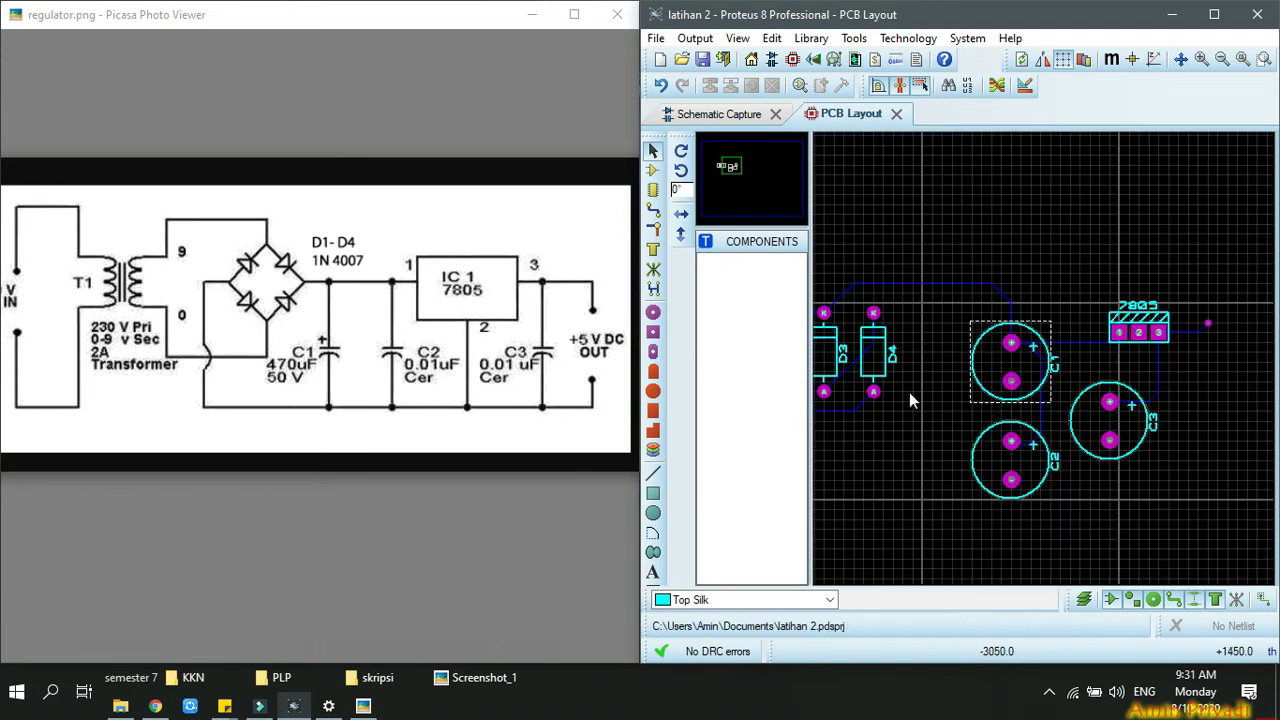
{"action": "scroll", "coordinate": [910, 393], "scroll_direction": "down", "scroll_amount": 1}
{"action": "scroll", "coordinate": [896, 396], "scroll_direction": "up", "scroll_amount": 1}
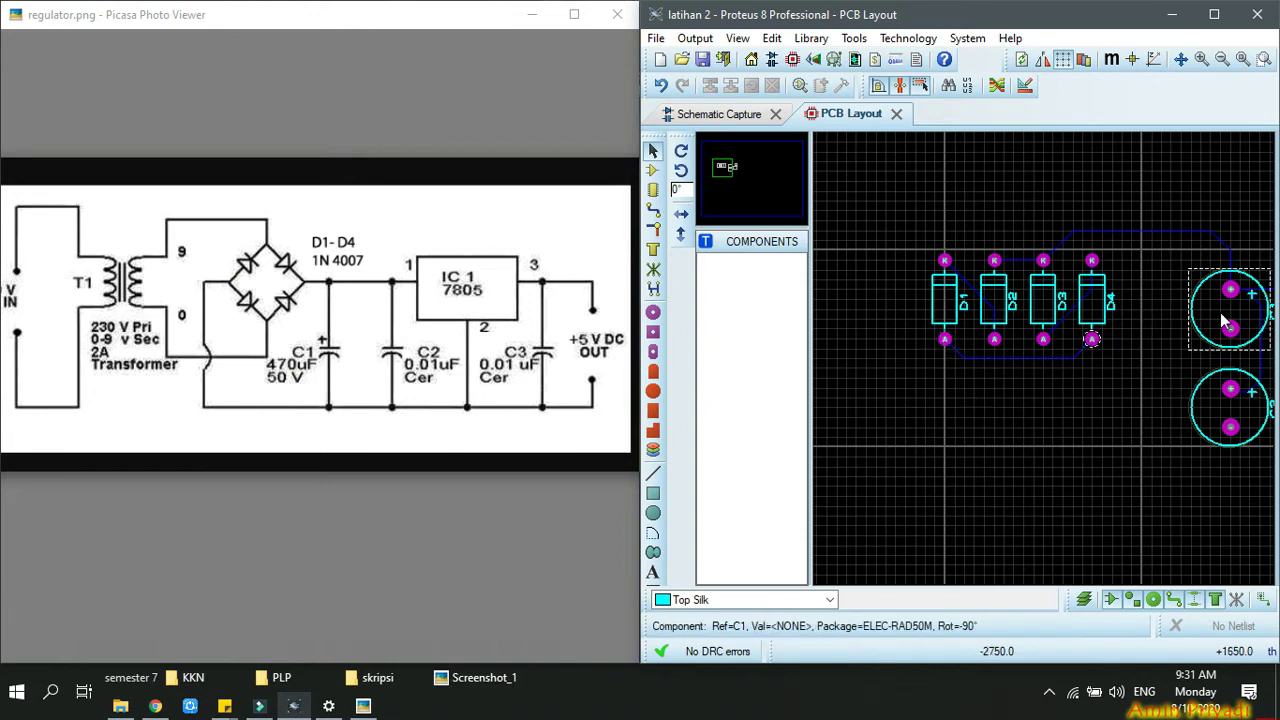
Route a DEFAULT trace on Bottom Copper from the negative pad of C1 to the trace joining the anodes of D1 and D4.
{"action": "left_click", "coordinate": [653, 210]}
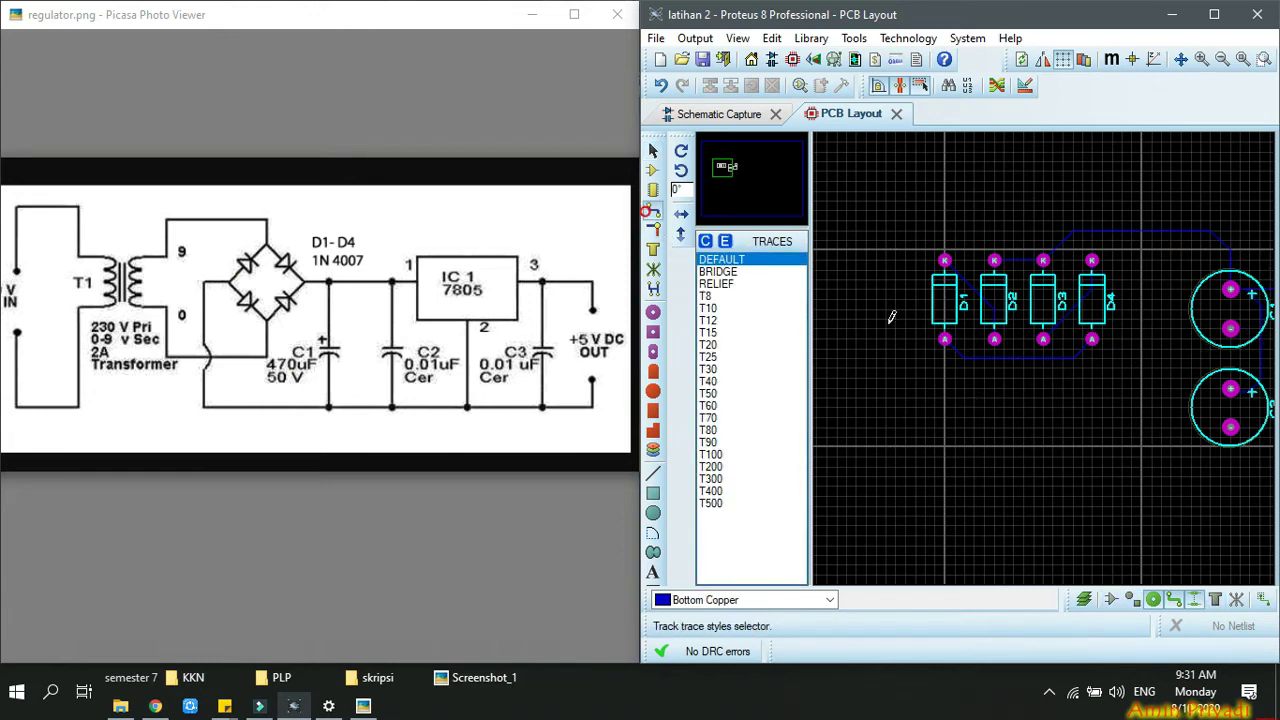
{"action": "left_click", "coordinate": [1230, 328]}
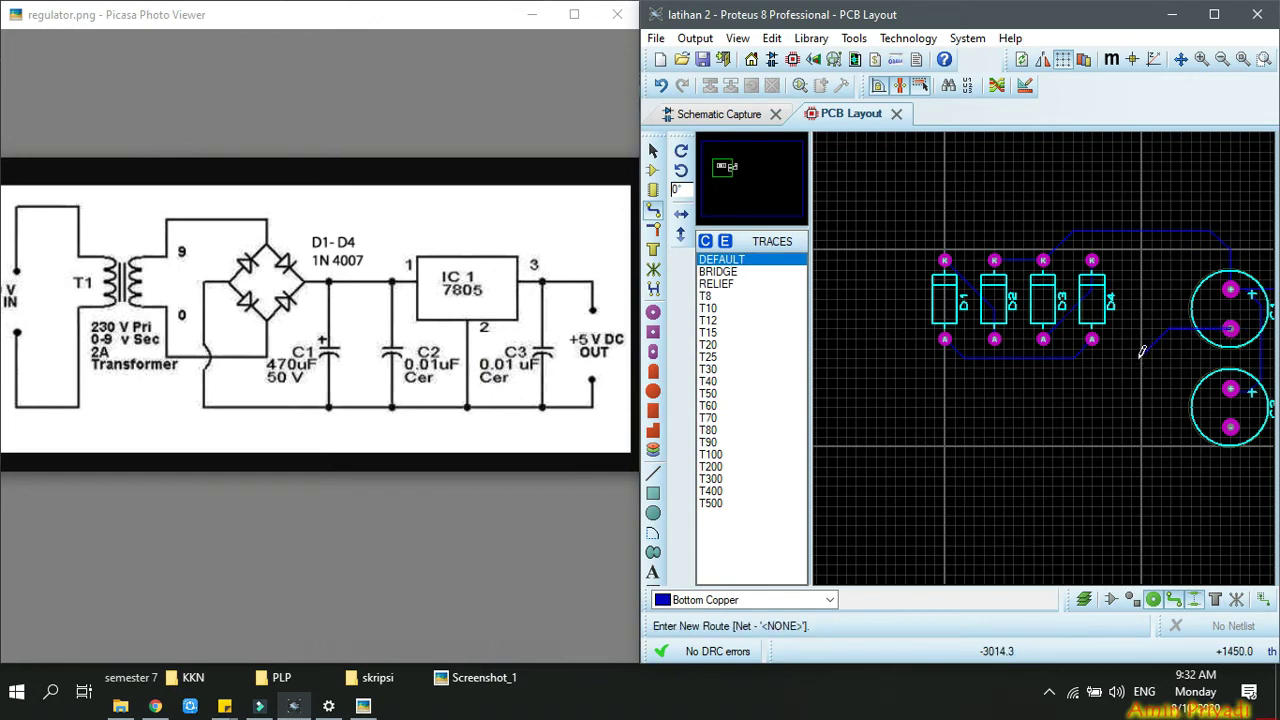
{"action": "left_click", "coordinate": [1141, 352]}
{"action": "left_click", "coordinate": [1075, 352]}
Route a Bottom Copper trace from the negative pad of C2 to the bend in C1's negative trace.
{"action": "scroll", "coordinate": [1070, 352], "scroll_direction": "down", "scroll_amount": 2}
{"action": "scroll", "coordinate": [1025, 348], "scroll_direction": "up", "scroll_amount": 2}
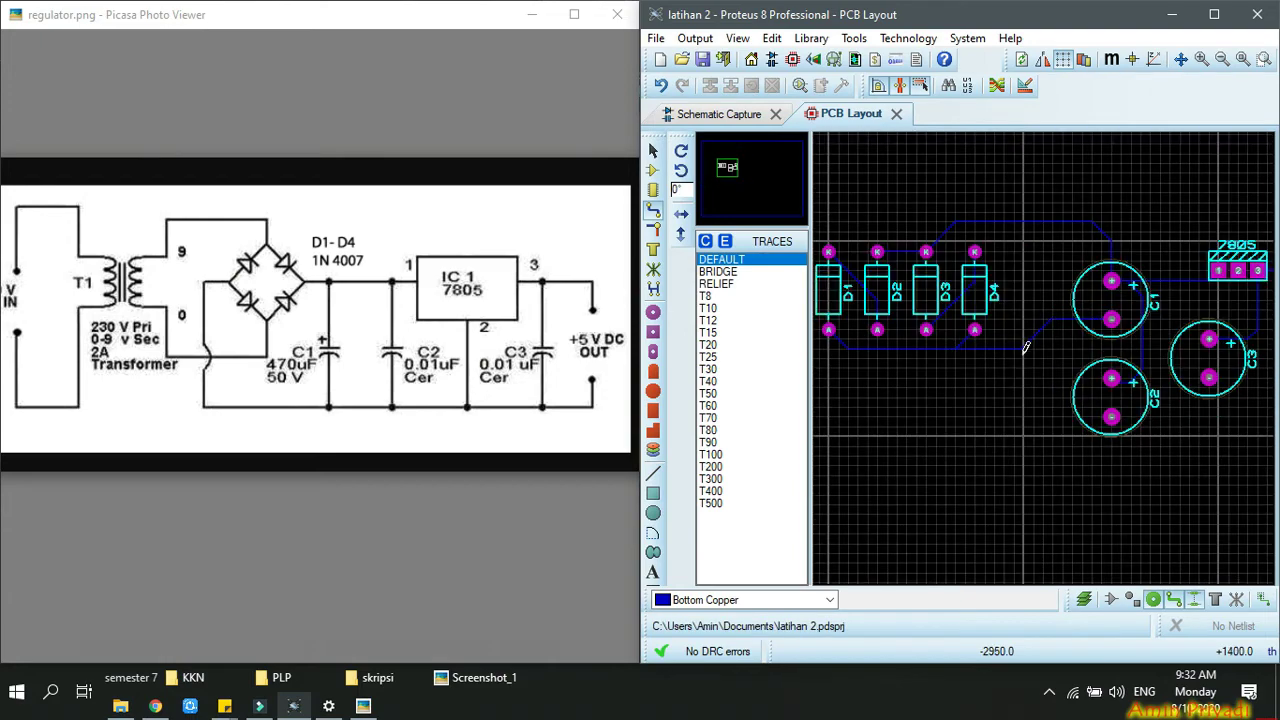
{"action": "scroll", "coordinate": [1025, 348], "scroll_direction": "up", "scroll_amount": 1}
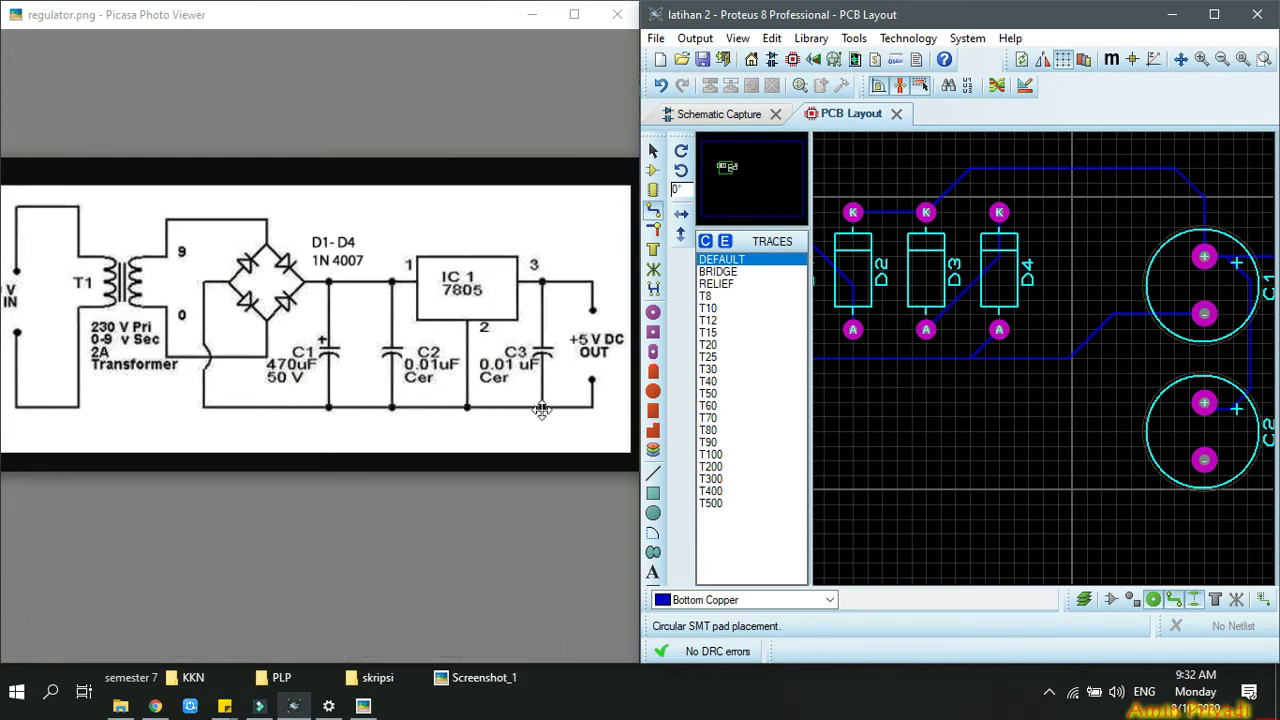
{"action": "scroll", "coordinate": [1150, 340], "scroll_direction": "down", "scroll_amount": 2}
{"action": "scroll", "coordinate": [1092, 372], "scroll_direction": "up", "scroll_amount": 2}
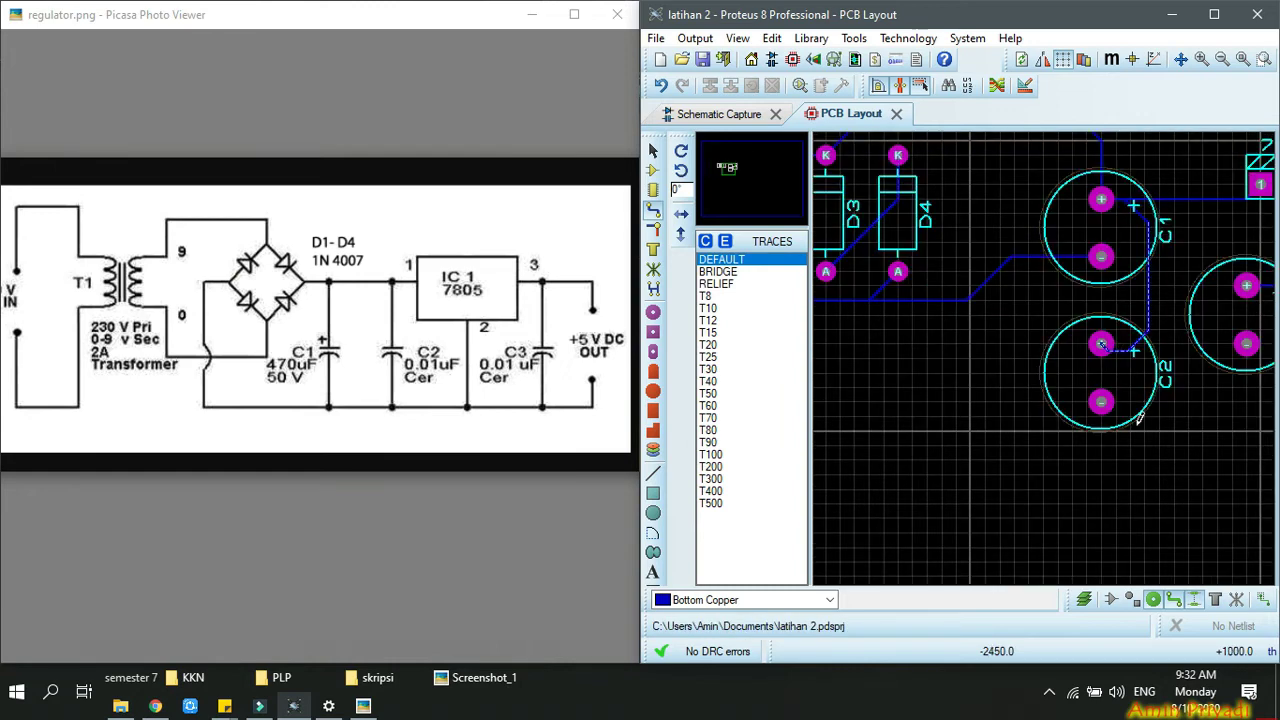
{"action": "left_click", "coordinate": [1103, 402]}
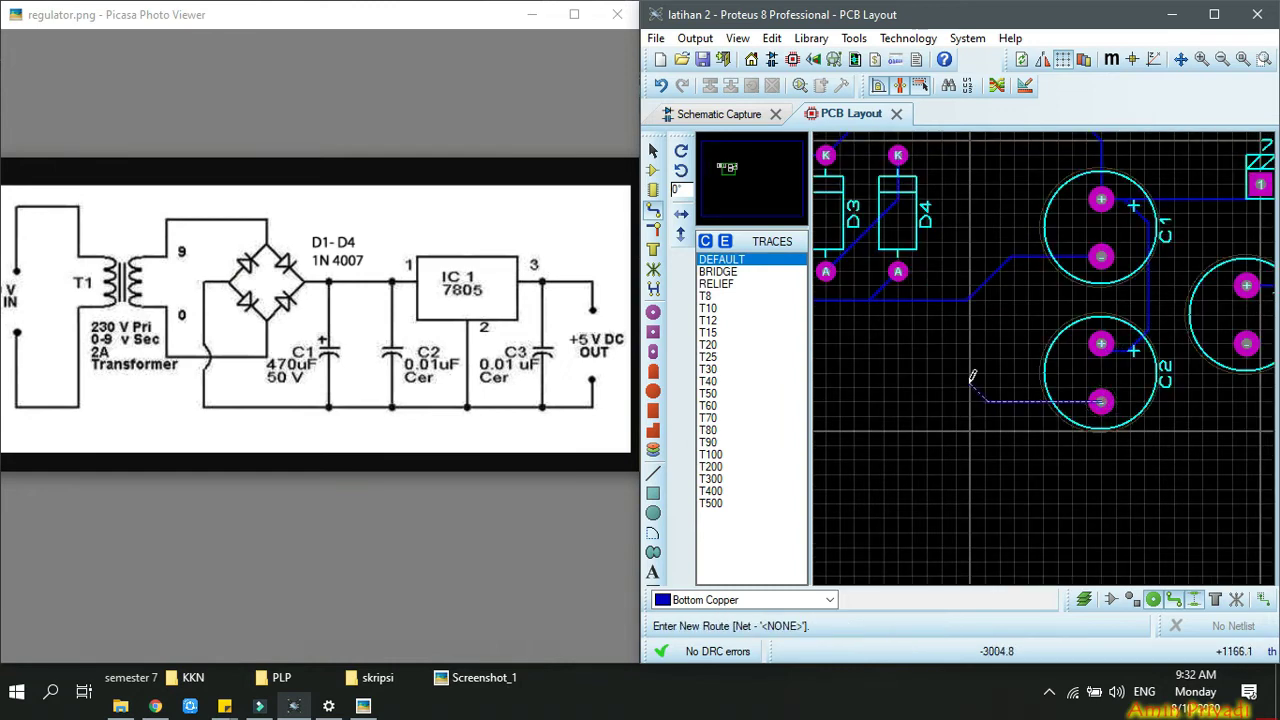
{"action": "left_click", "coordinate": [970, 298]}
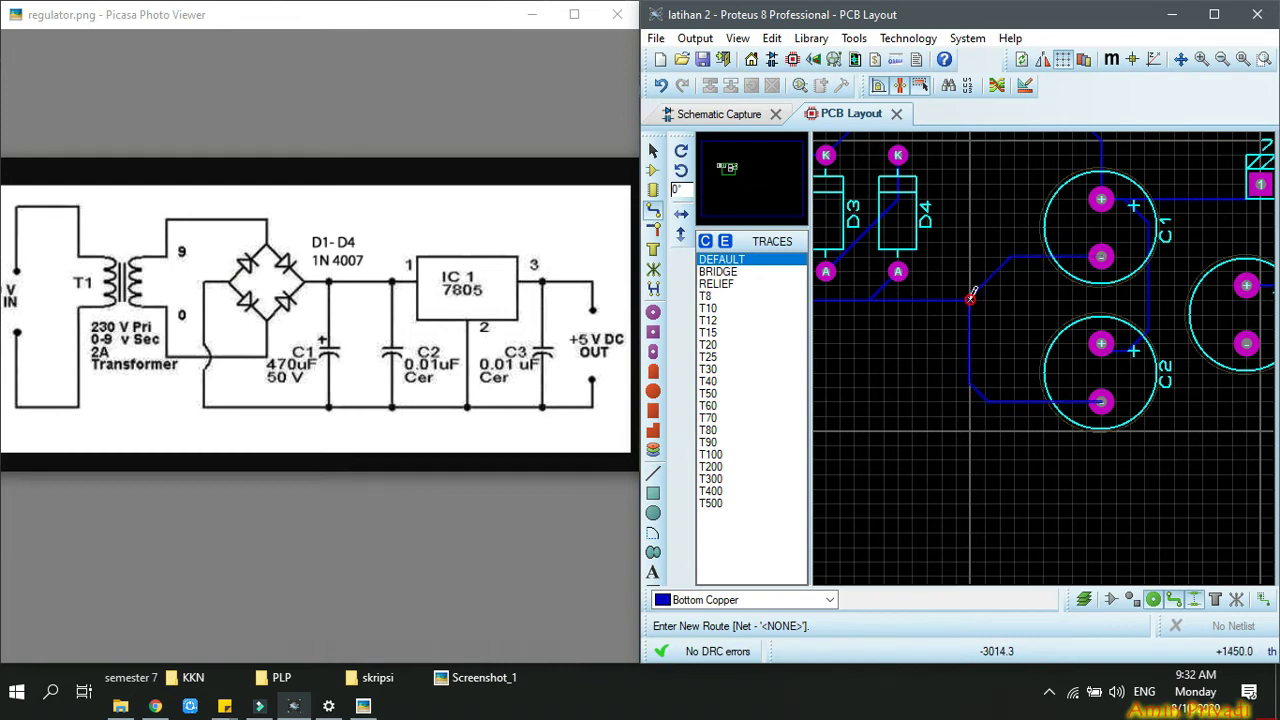
Route a Bottom Copper trace from the negative pad of C3 to the negative pad of C2, and save the project.
{"action": "scroll", "coordinate": [1050, 355], "scroll_direction": "down", "scroll_amount": 1}
{"action": "scroll", "coordinate": [1045, 350], "scroll_direction": "up", "scroll_amount": 1}
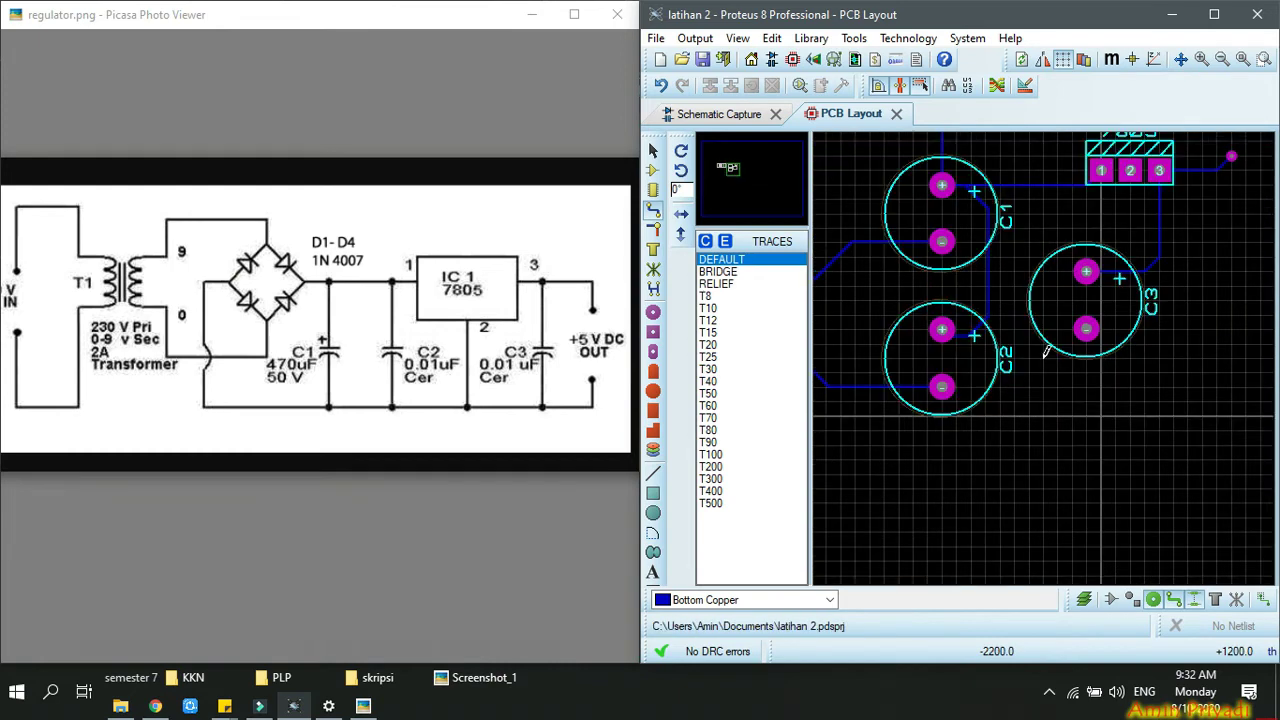
{"action": "left_click", "coordinate": [1090, 328]}
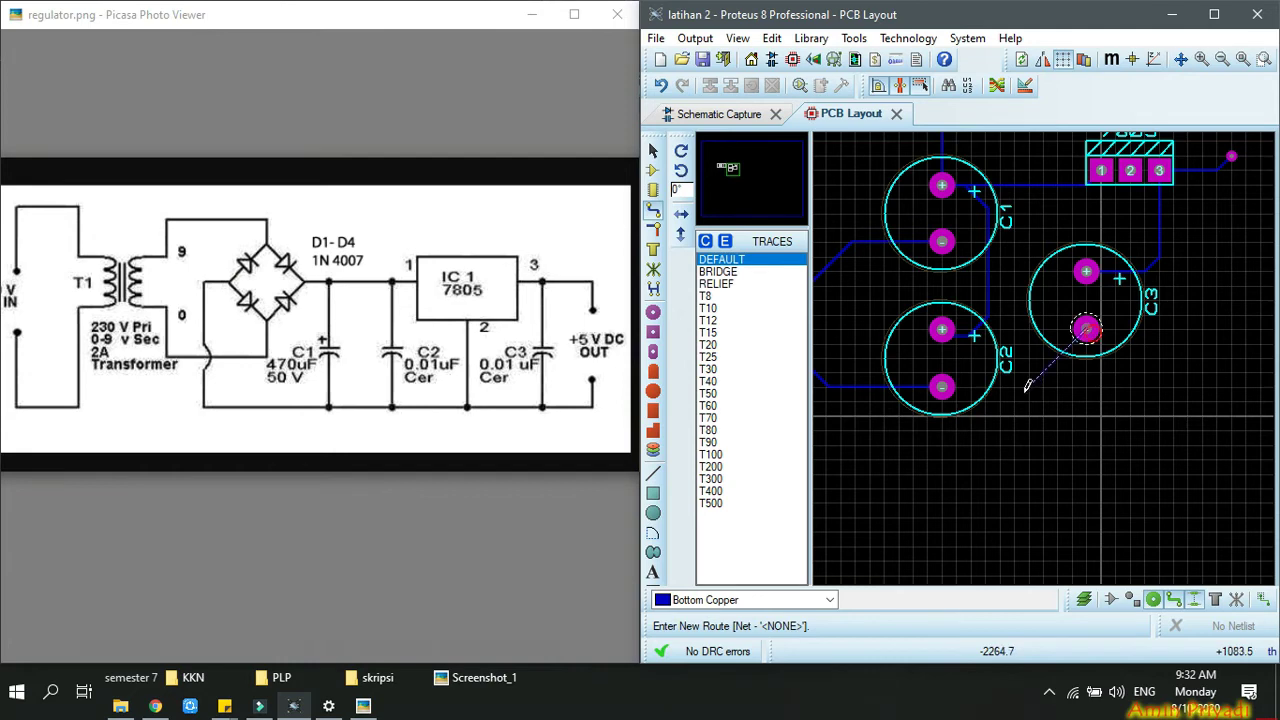
{"action": "left_click", "coordinate": [943, 385]}
{"action": "key", "text": "ctrl+s"}
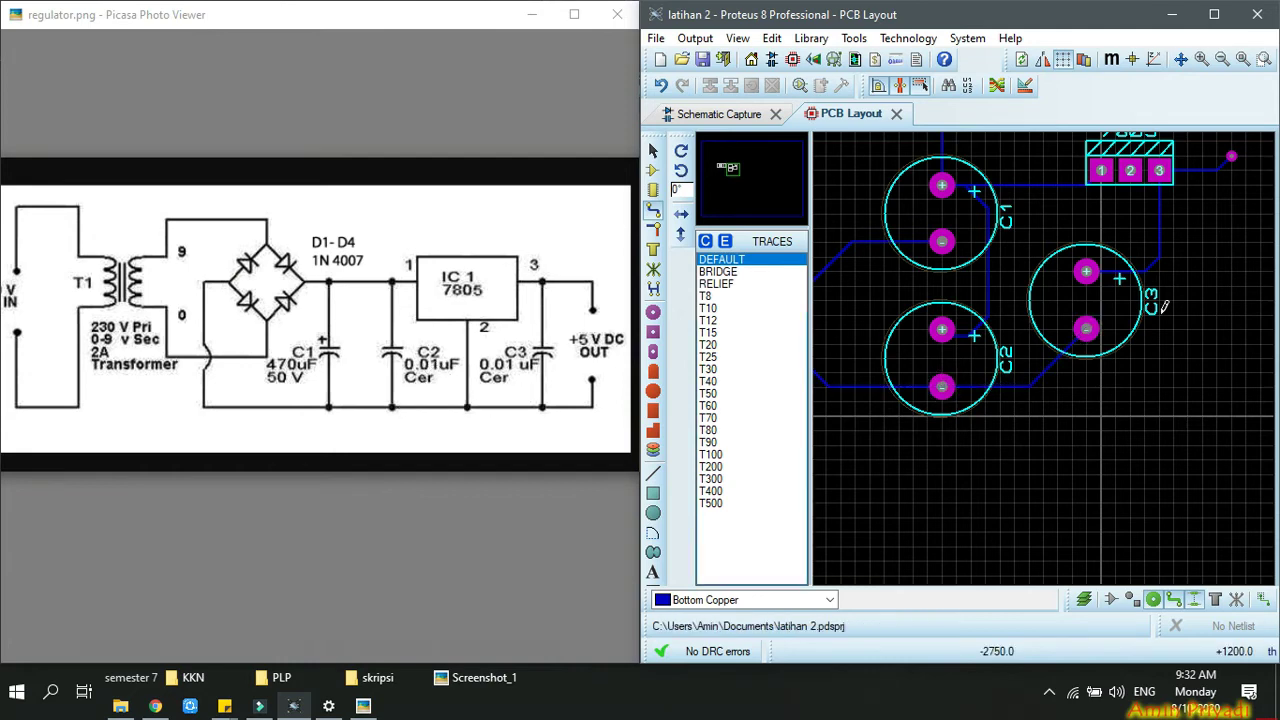
Route a Bottom Copper trace from pin 2 of the 7805 around C3 to the trace joining the negative pads of C2 and C3.
{"action": "left_click", "coordinate": [1131, 170]}
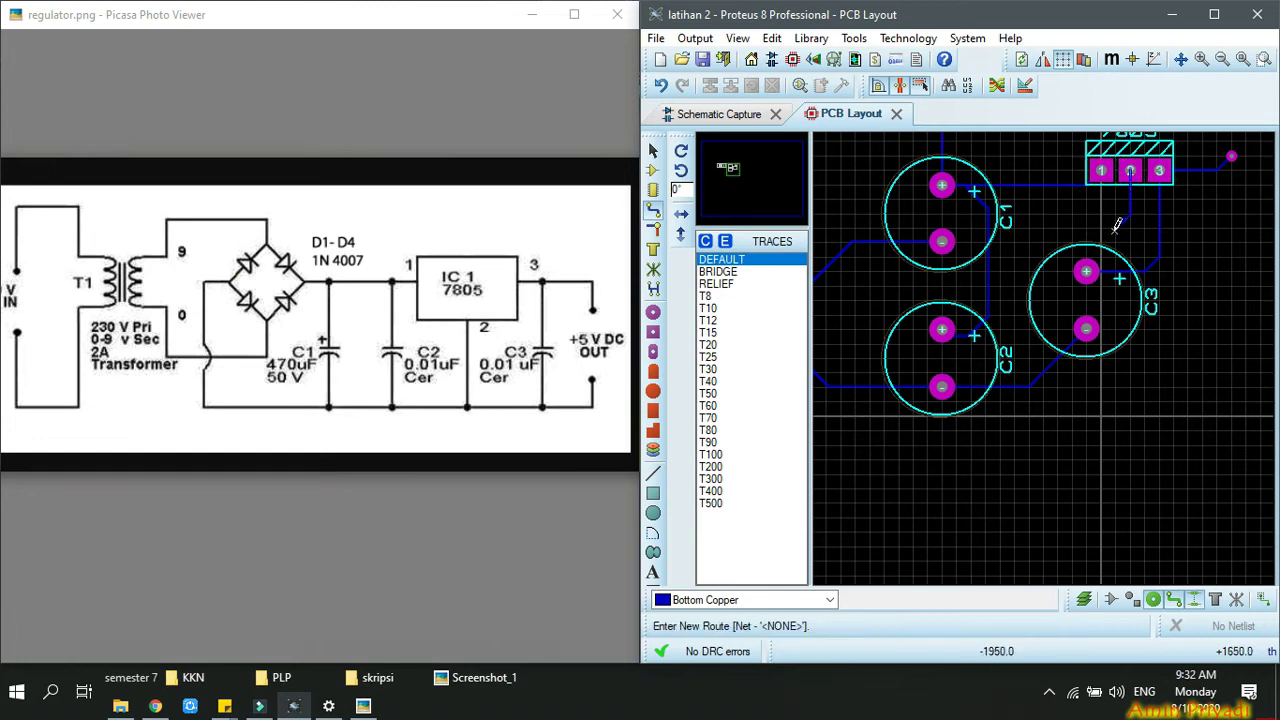
{"action": "left_click", "coordinate": [1117, 226]}
{"action": "left_click", "coordinate": [1028, 254]}
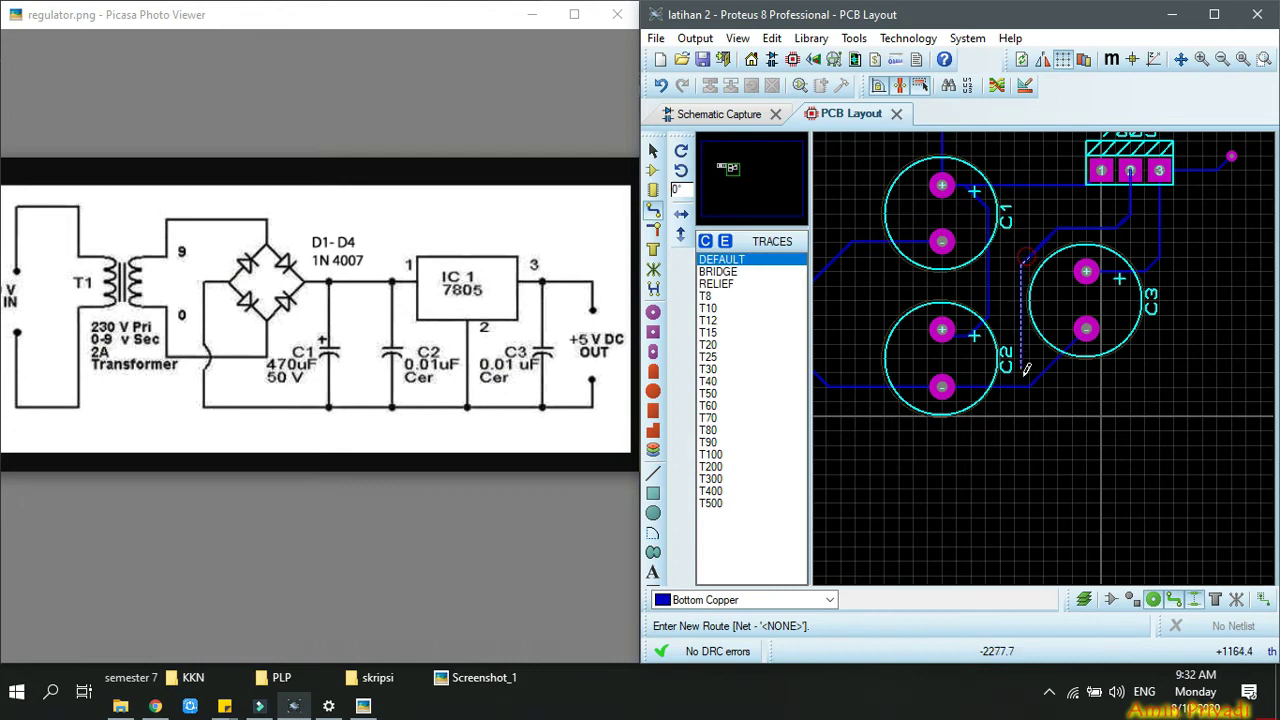
{"action": "left_click", "coordinate": [1031, 386]}
{"action": "right_click", "coordinate": [1031, 386]}
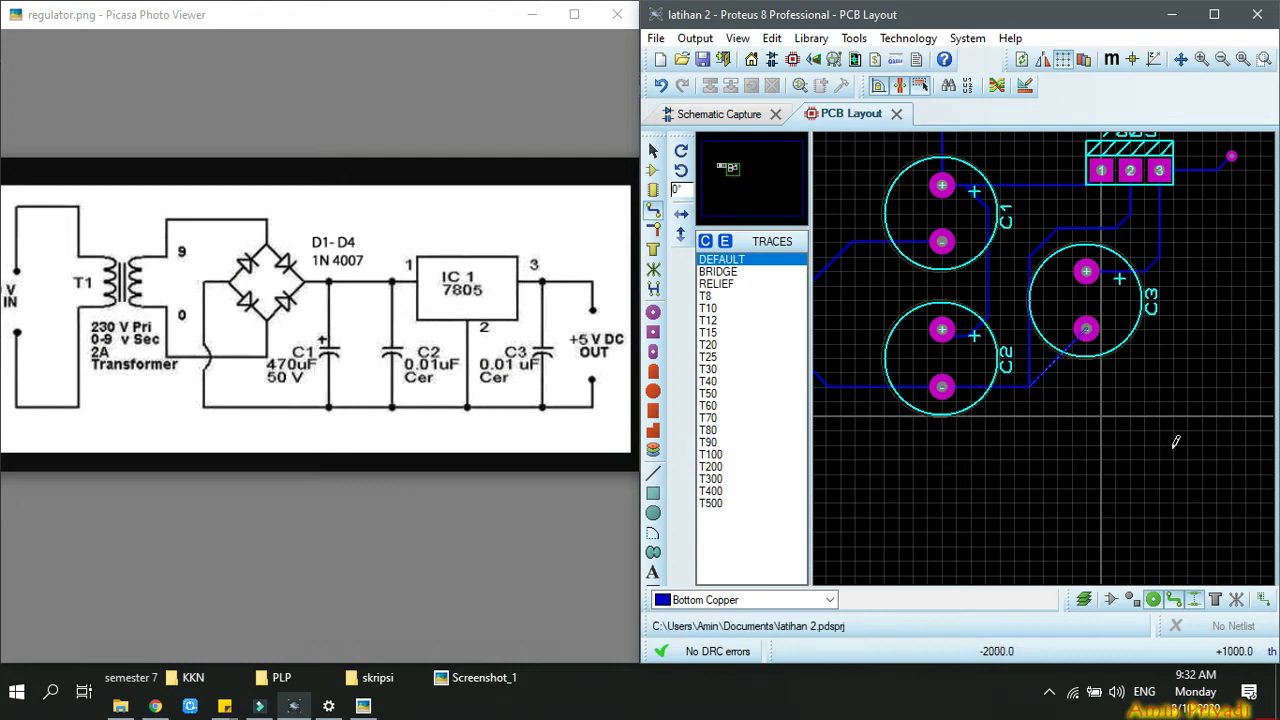
Place a second C-40-15 circular through-hole pad below the existing output pad, at about -1550, 1750 th.
{"action": "scroll", "coordinate": [1150, 428], "scroll_direction": "down", "scroll_amount": 1}
{"action": "scroll", "coordinate": [1067, 320], "scroll_direction": "up", "scroll_amount": 1}
{"action": "scroll", "coordinate": [1046, 350], "scroll_direction": "up", "scroll_amount": 1}
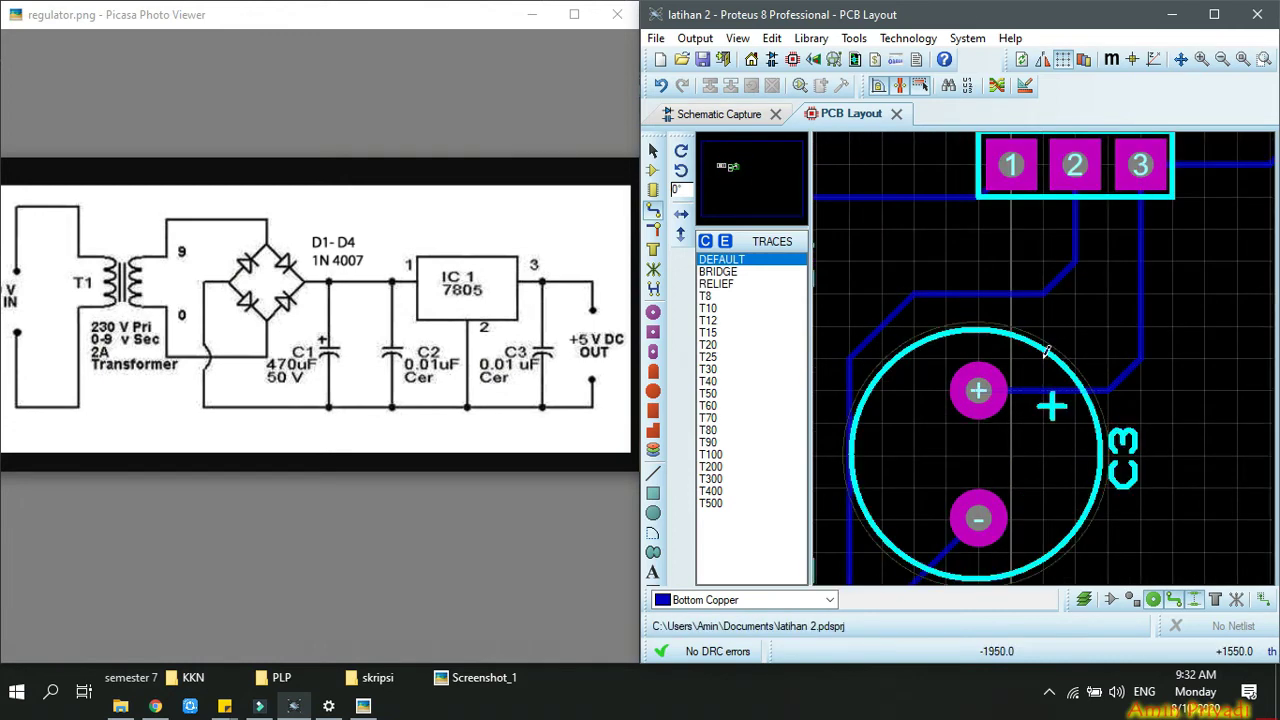
{"action": "scroll", "coordinate": [1045, 352], "scroll_direction": "down", "scroll_amount": 1}
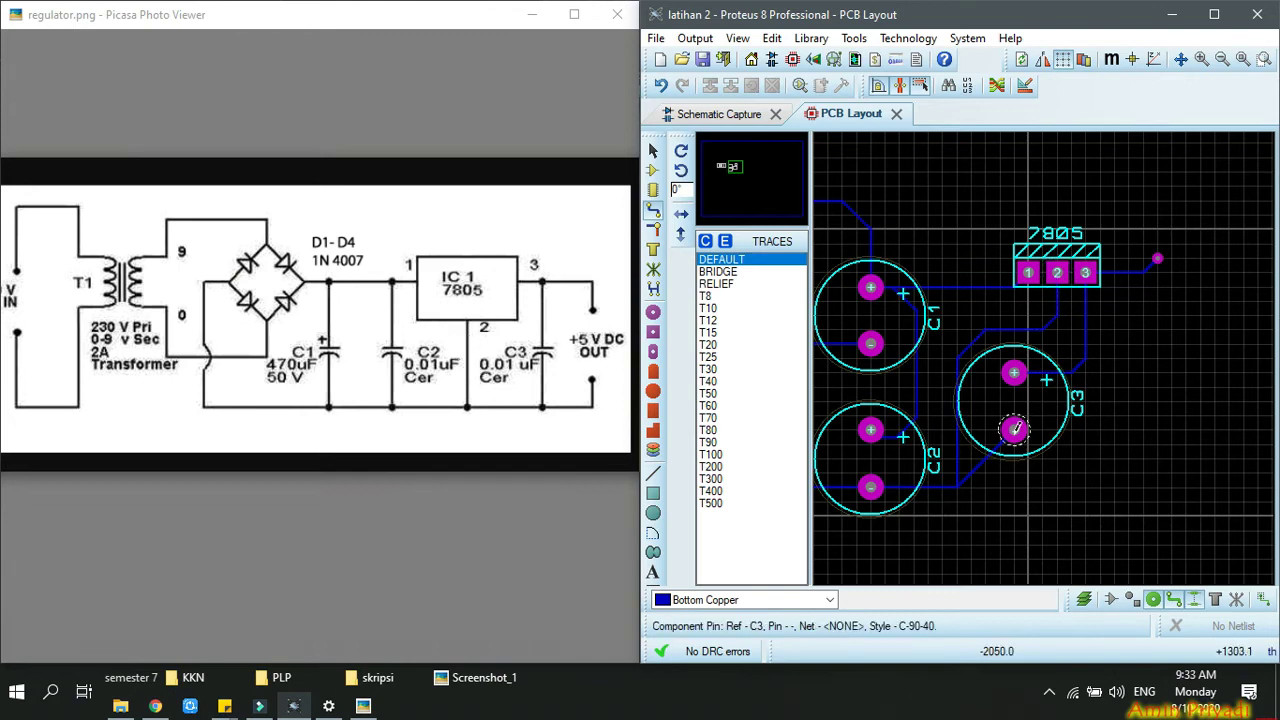
{"action": "left_click", "coordinate": [653, 311]}
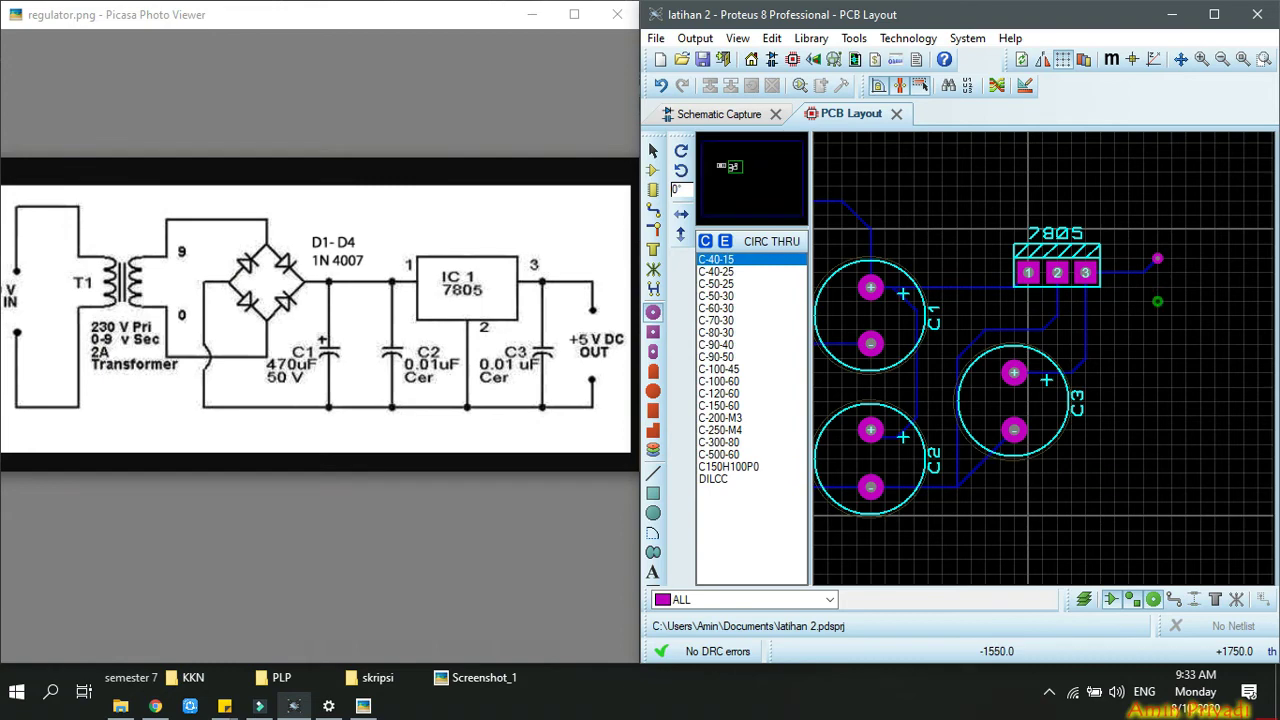
{"action": "left_click", "coordinate": [1157, 301]}
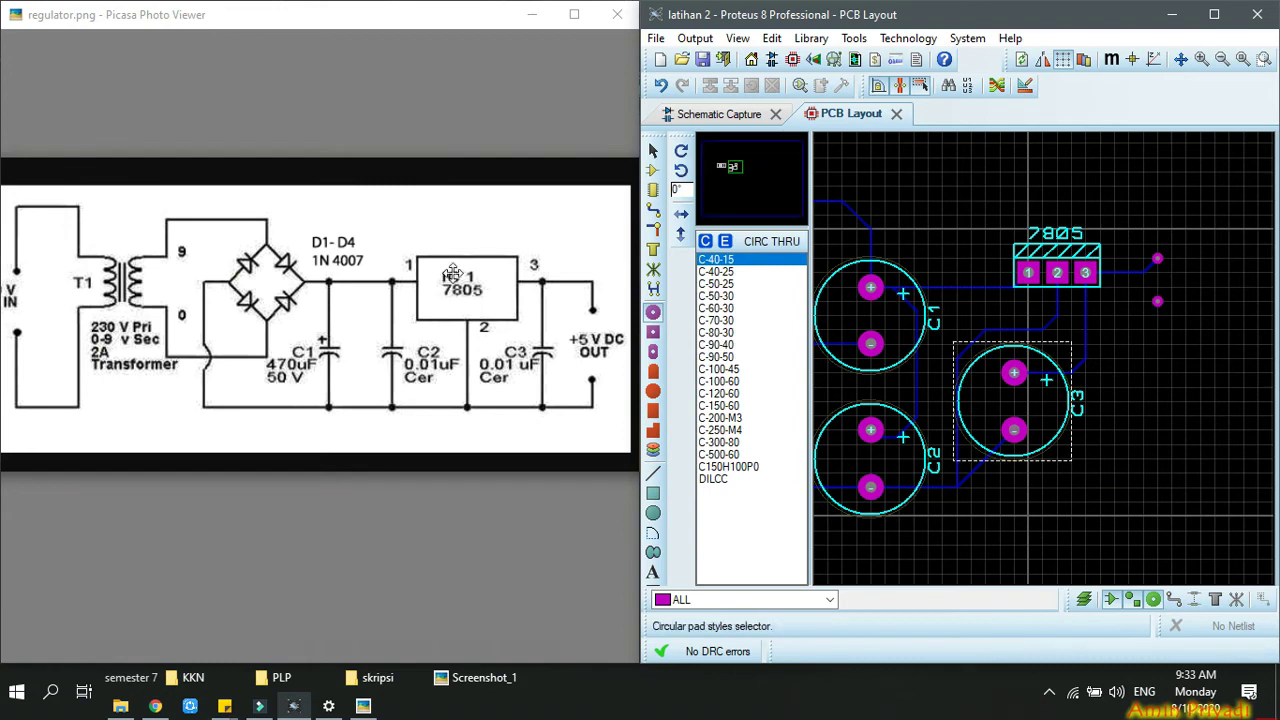
Route a DEFAULT trace on Bottom Copper from the negative pad of C3 to the lower output pad, and save the project.
{"action": "left_click", "coordinate": [653, 210]}
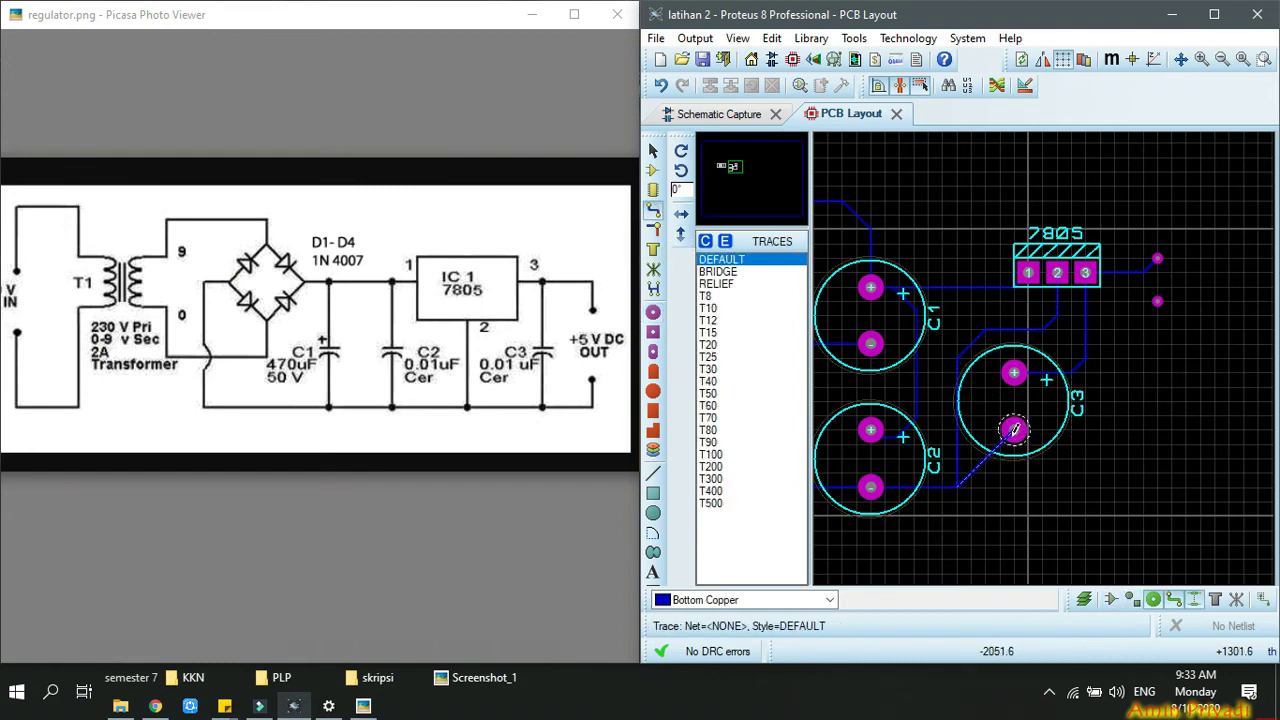
{"action": "left_click", "coordinate": [1022, 428]}
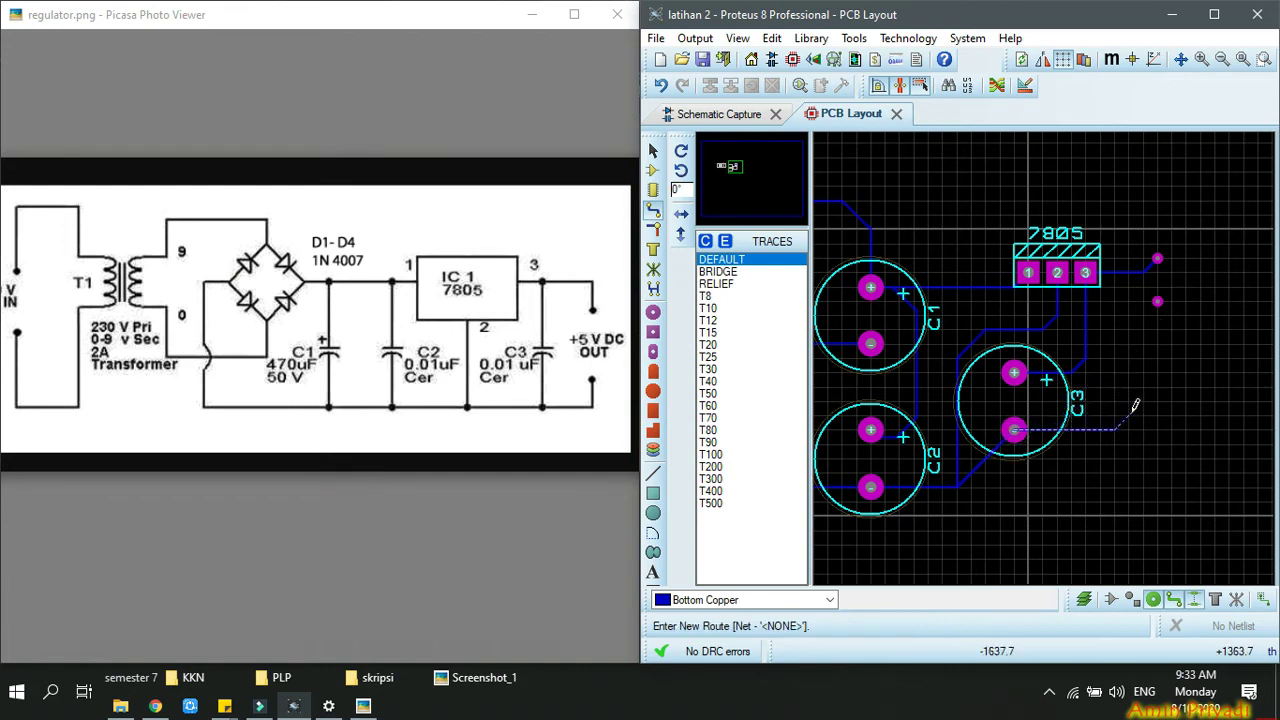
{"action": "left_click", "coordinate": [1154, 298]}
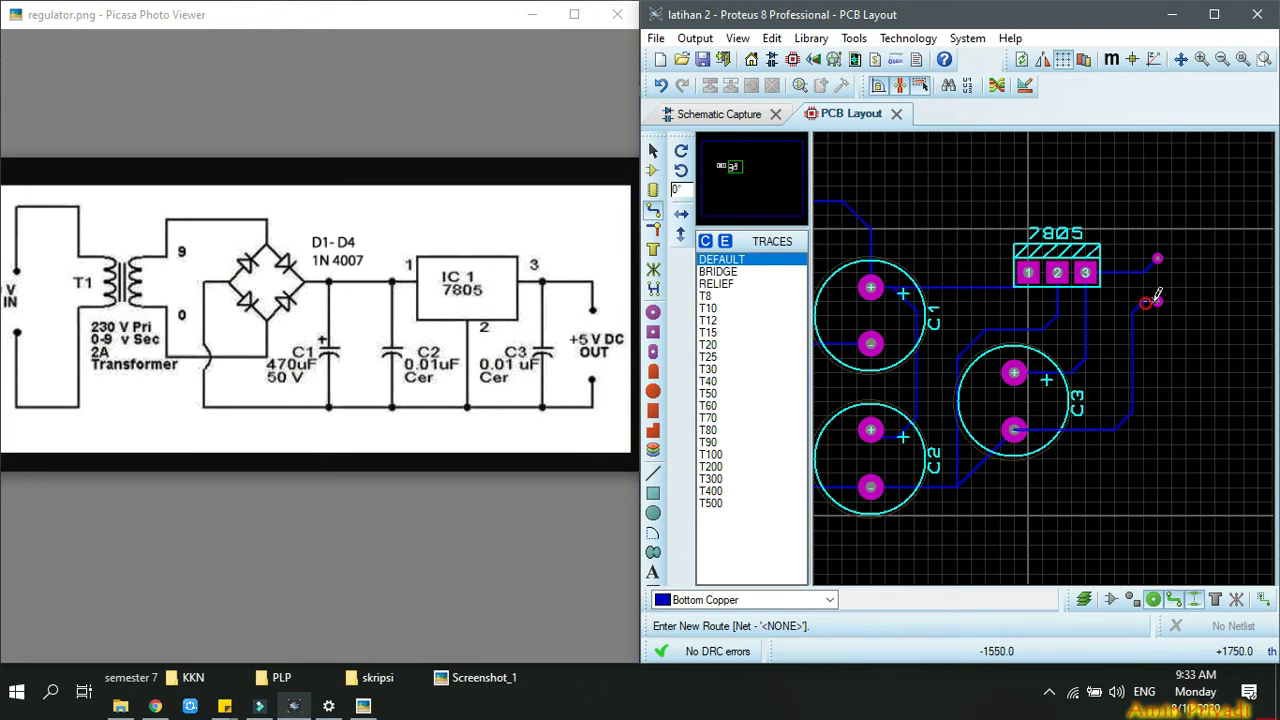
{"action": "key", "text": "ctrl+s"}
{"action": "scroll", "coordinate": [1128, 363], "scroll_direction": "down", "scroll_amount": 4}
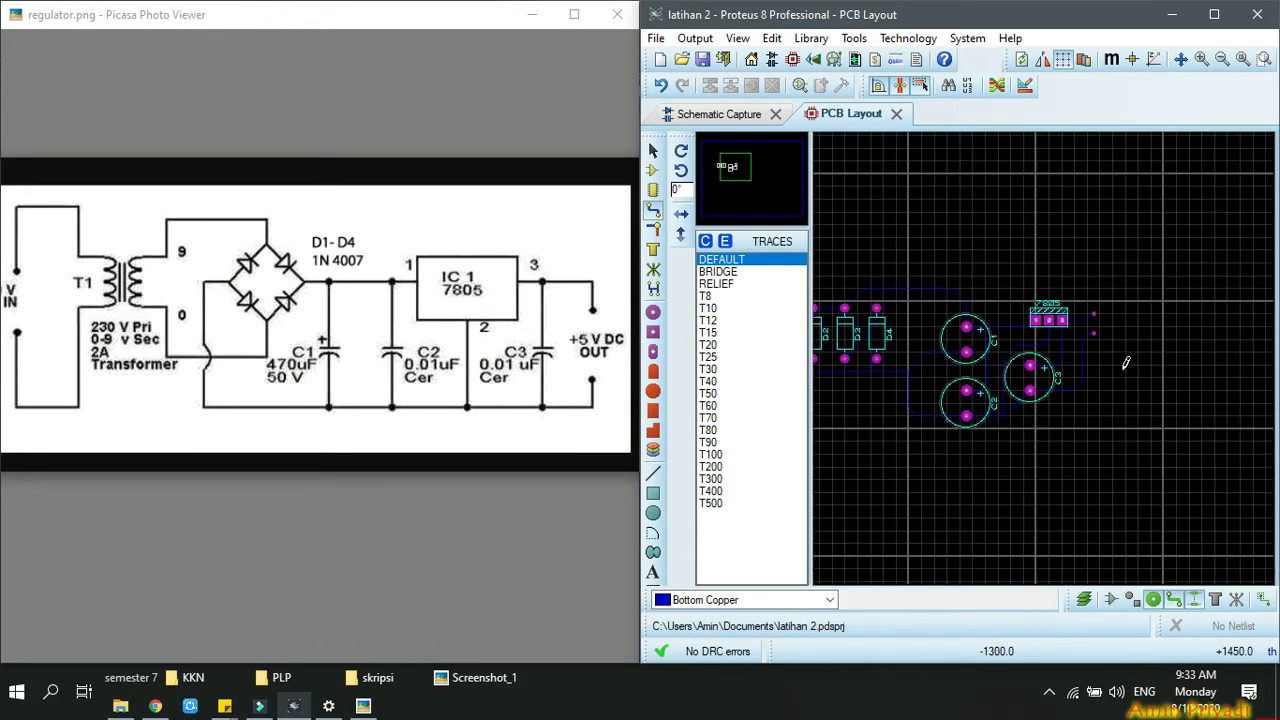
{"action": "scroll", "coordinate": [1022, 381], "scroll_direction": "up", "scroll_amount": 5}
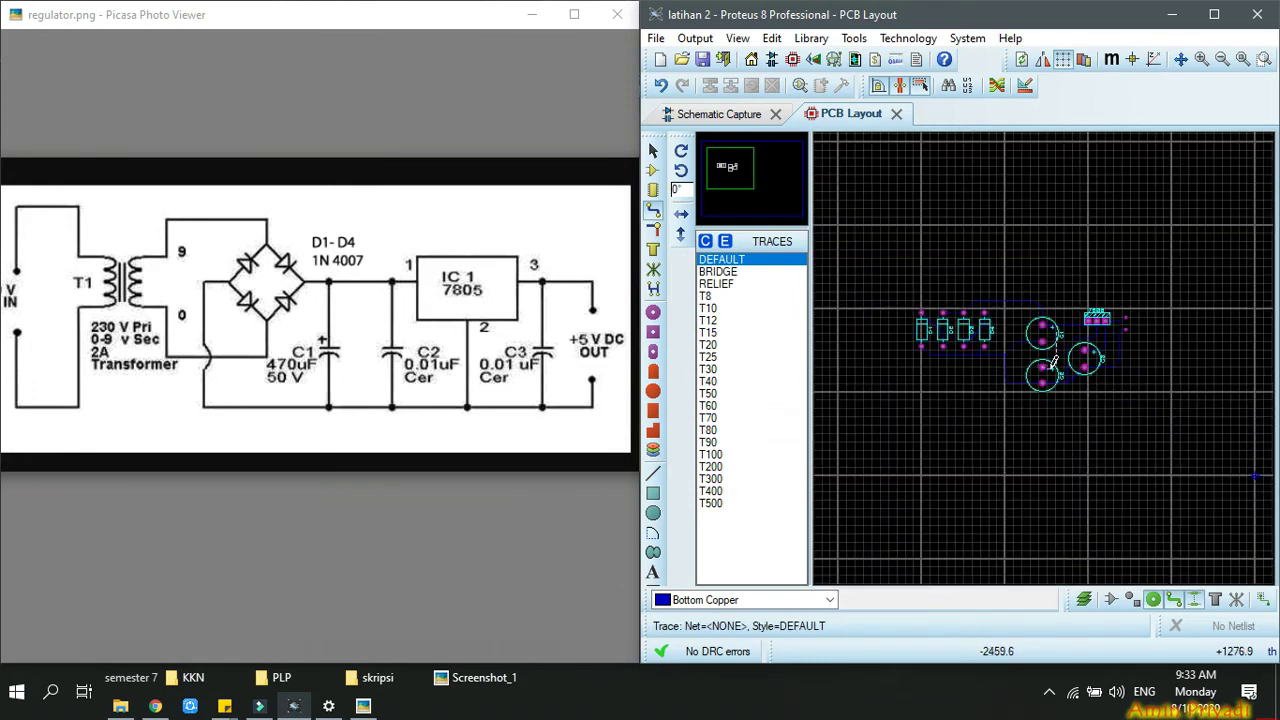
Place two C-40-15 circular through-hole input pads beside D1's cathode, one above the other, on the side away from D2.
{"action": "scroll", "coordinate": [1045, 349], "scroll_direction": "up", "scroll_amount": 2}
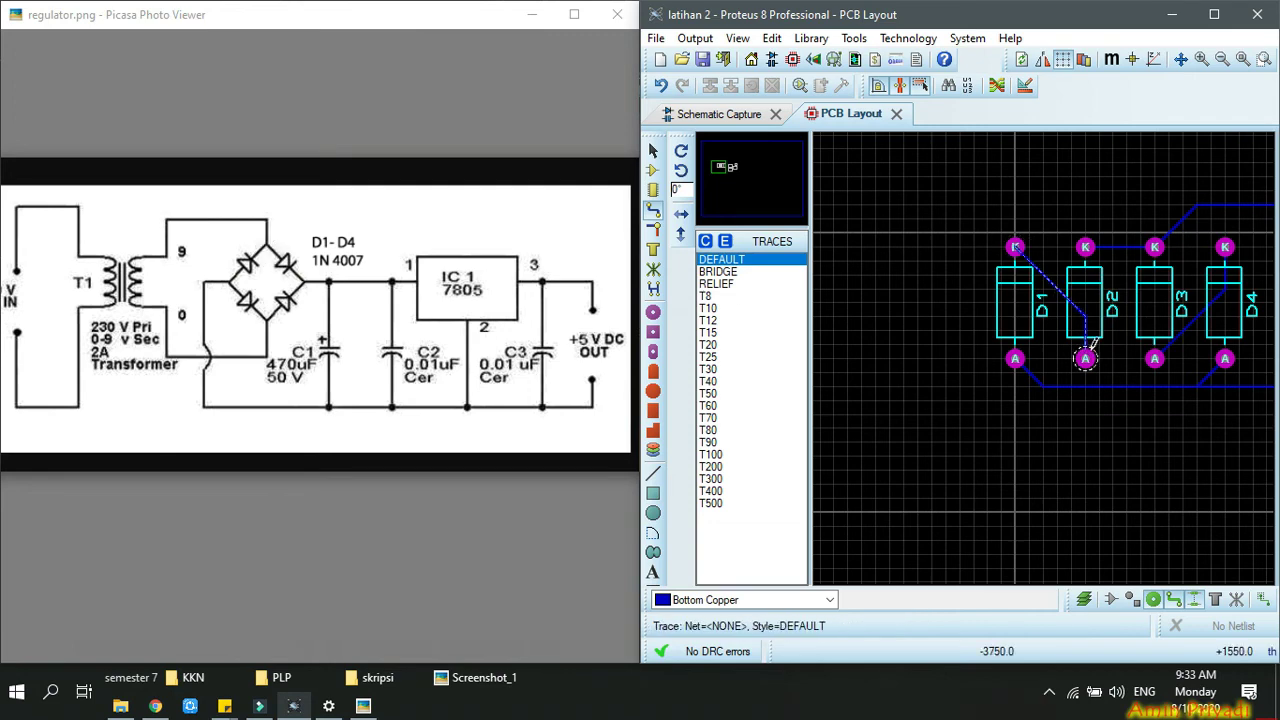
{"action": "left_click", "coordinate": [1016, 246]}
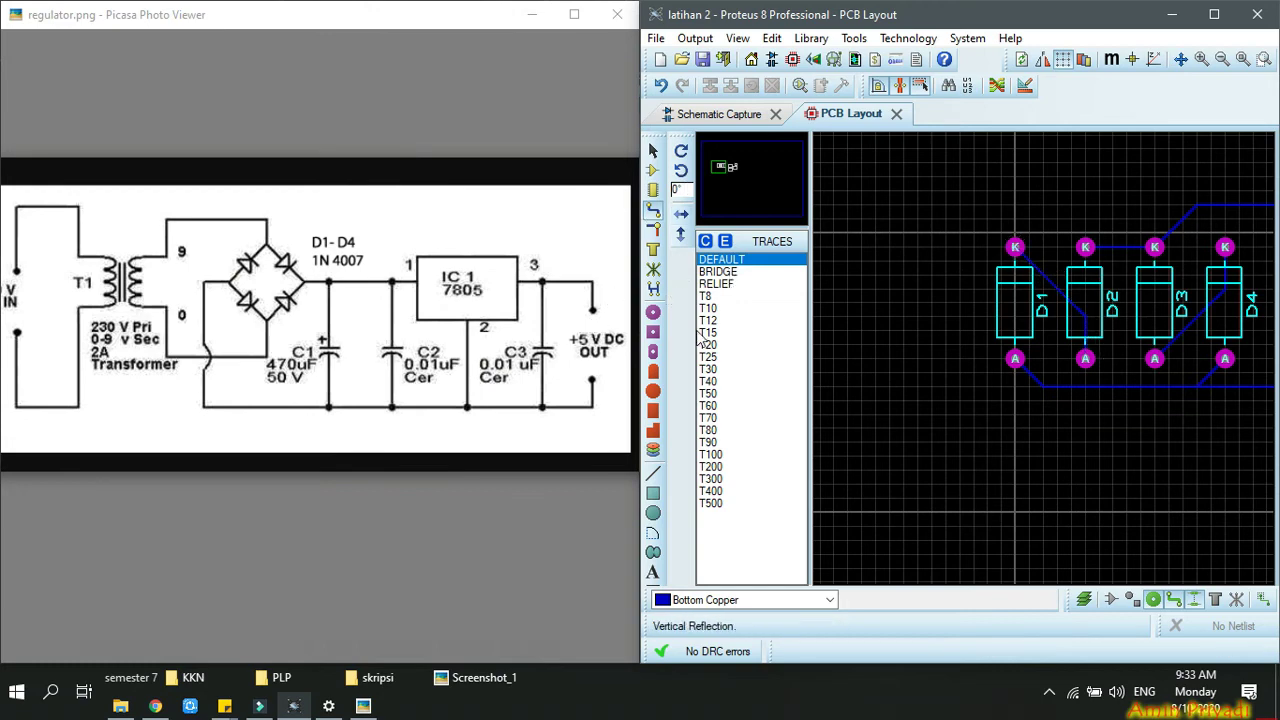
{"action": "left_click", "coordinate": [653, 312]}
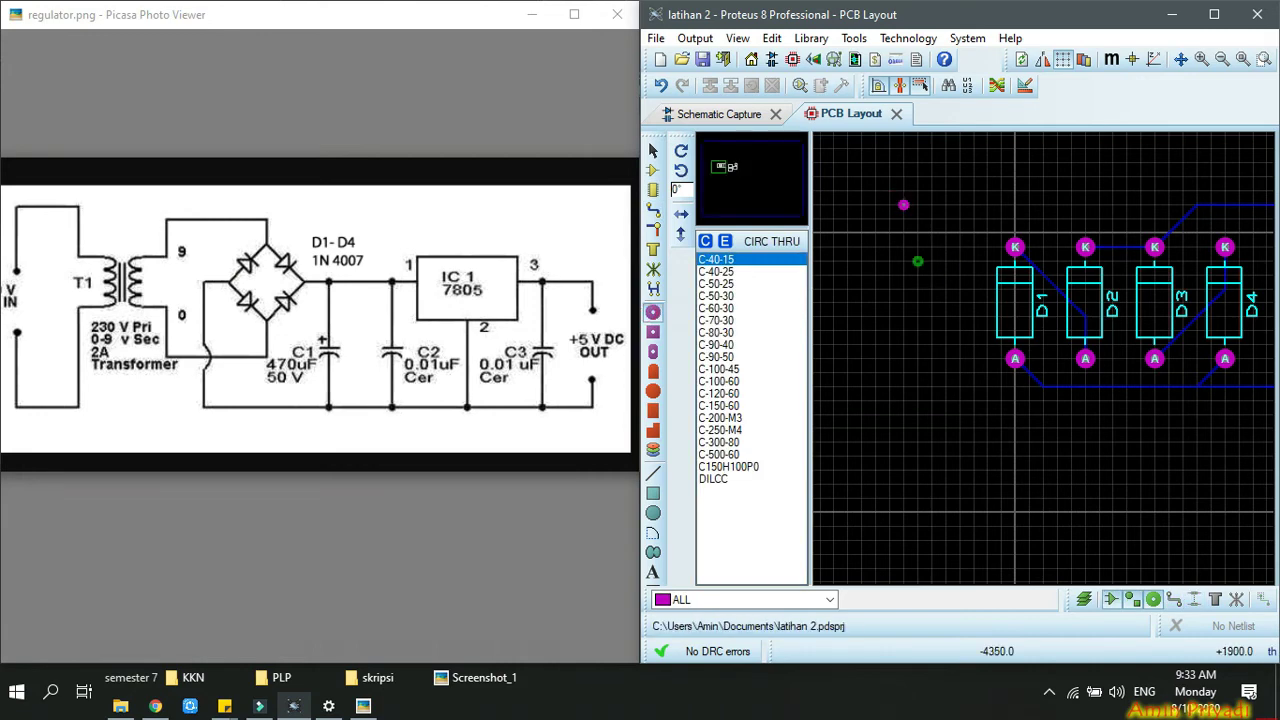
{"action": "left_click", "coordinate": [903, 247]}
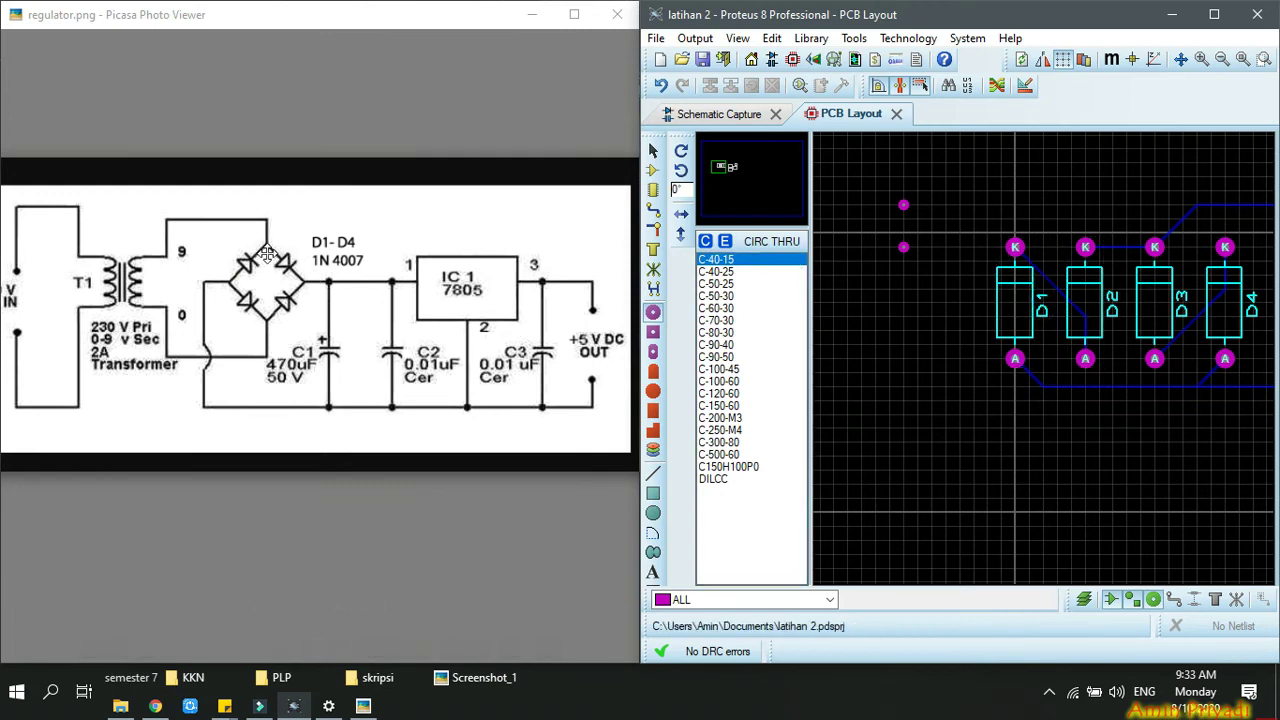
Route a DEFAULT trace on Bottom Copper from the cathode of D1 to the upper input pad.
{"action": "left_click", "coordinate": [653, 210]}
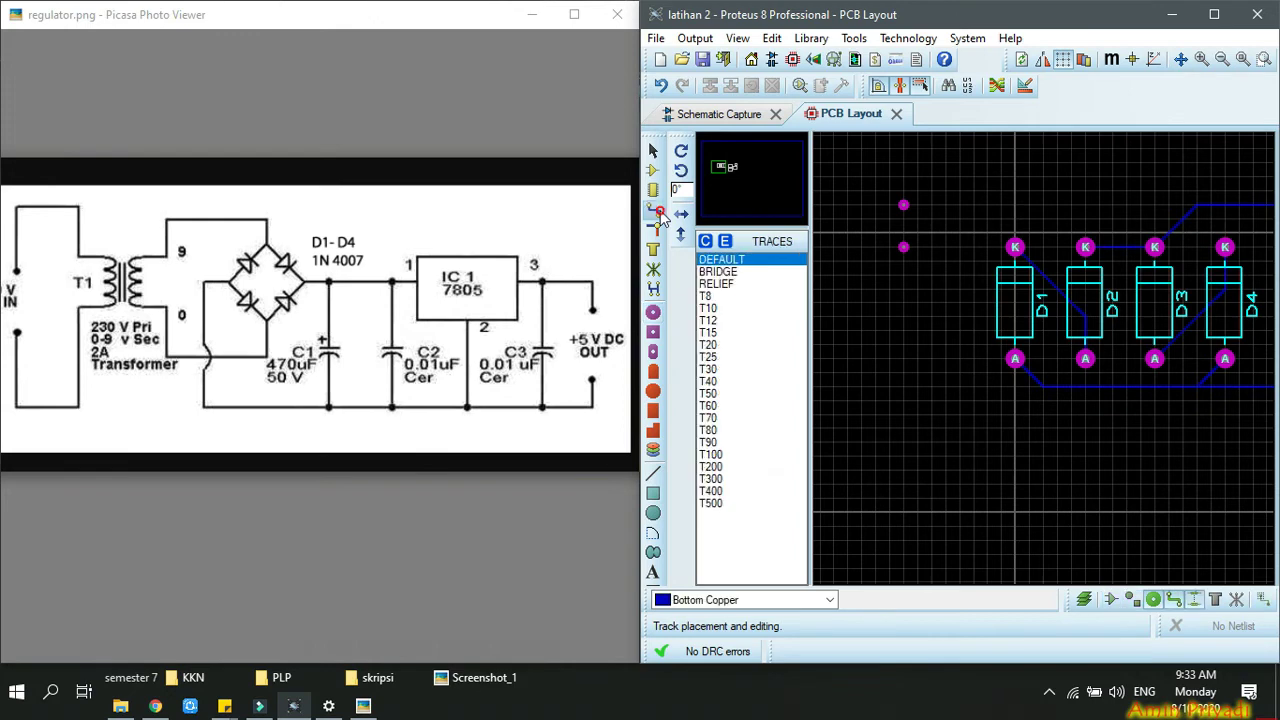
{"action": "left_click", "coordinate": [1015, 247]}
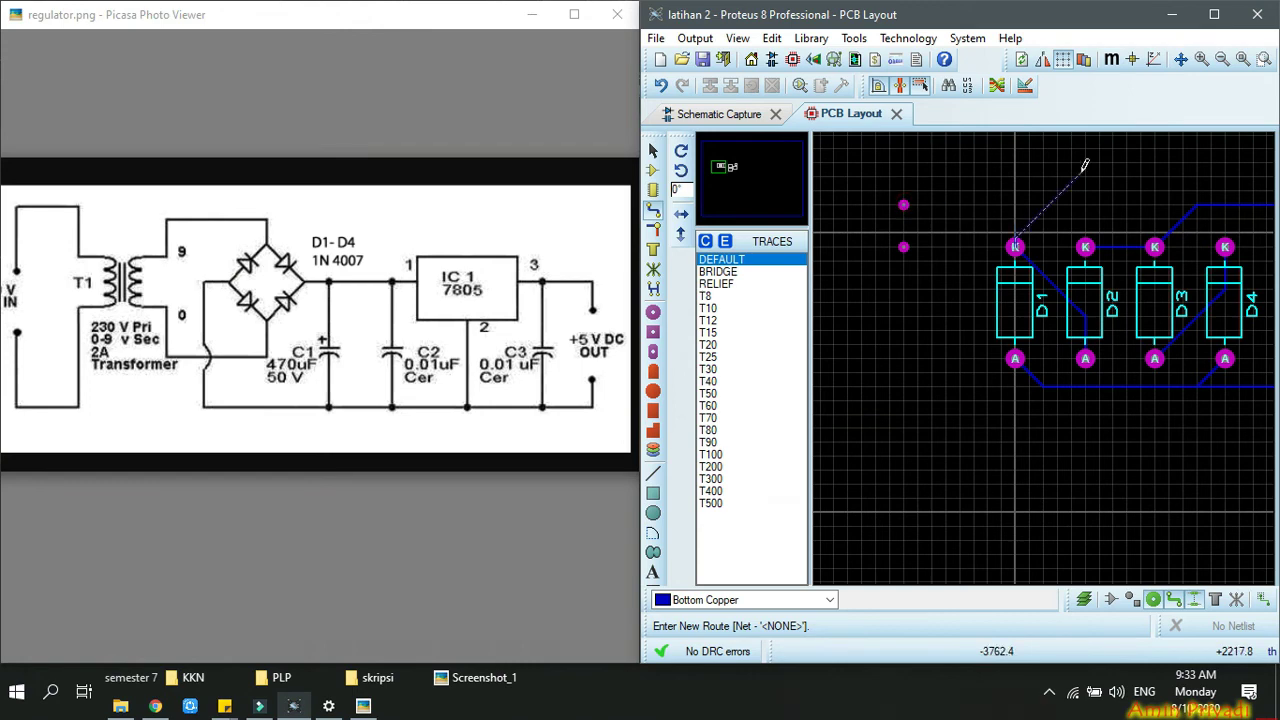
{"action": "left_click", "coordinate": [904, 203]}
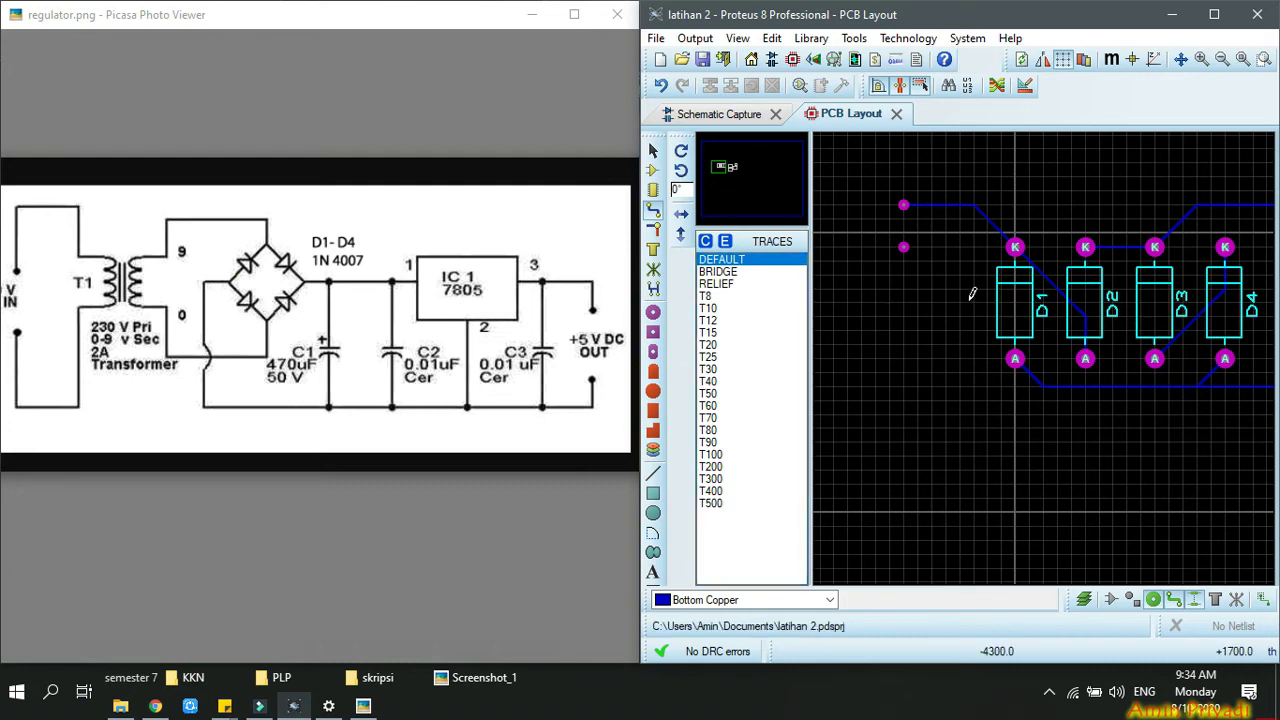
Route a Bottom Copper trace from the anode of D3 over D1 and around the upper input pad to the lower input pad.
{"action": "left_click", "coordinate": [1154, 358]}
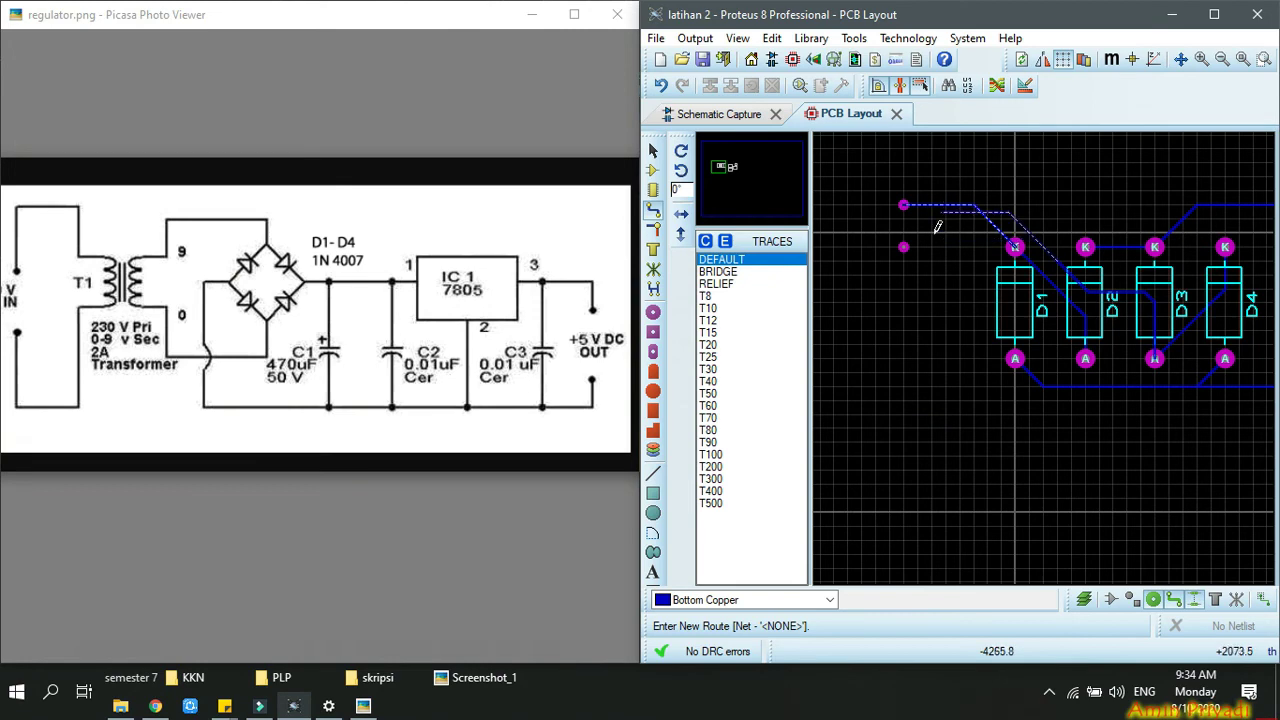
{"action": "scroll", "coordinate": [965, 230], "scroll_direction": "up", "scroll_amount": 2}
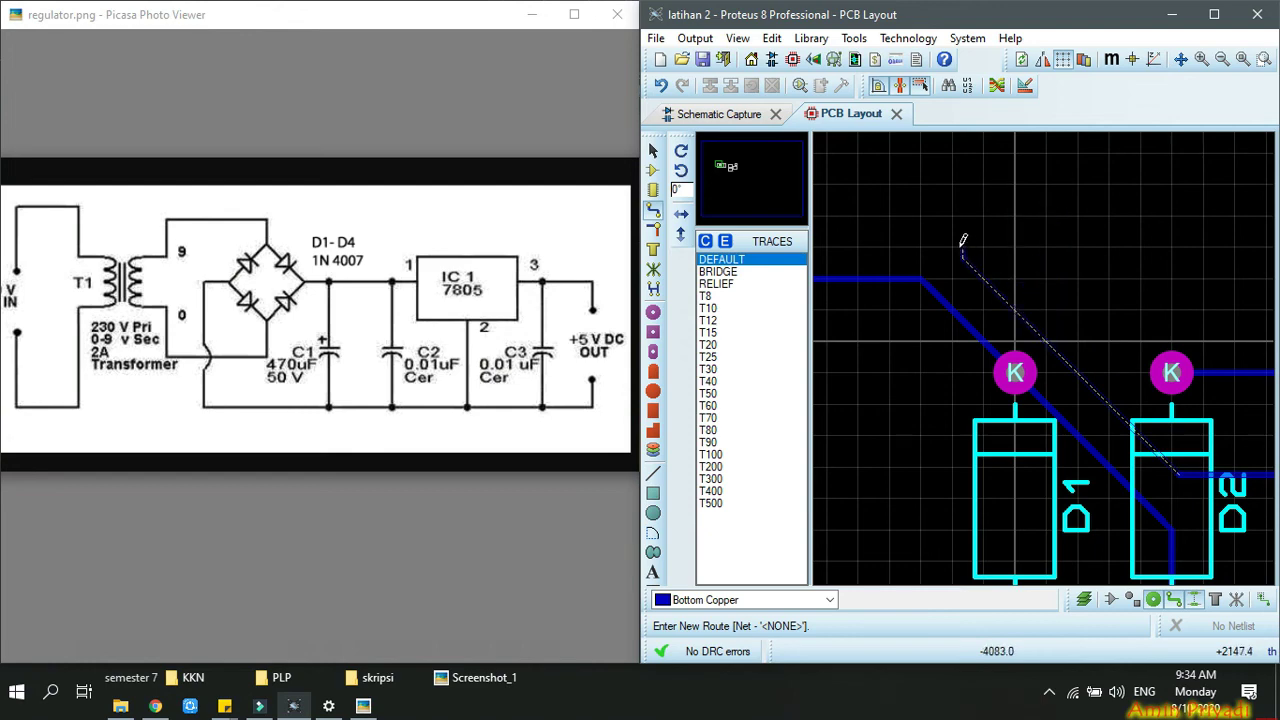
{"action": "left_click", "coordinate": [920, 210]}
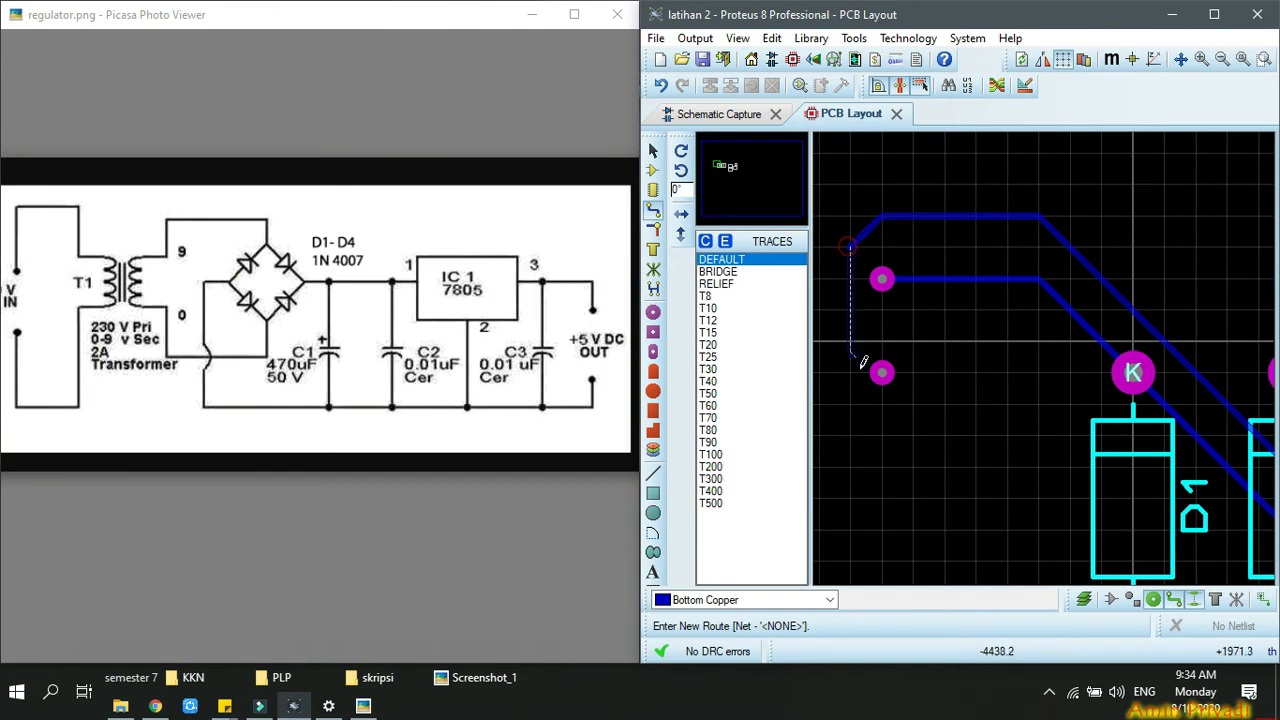
{"action": "left_click", "coordinate": [882, 372]}
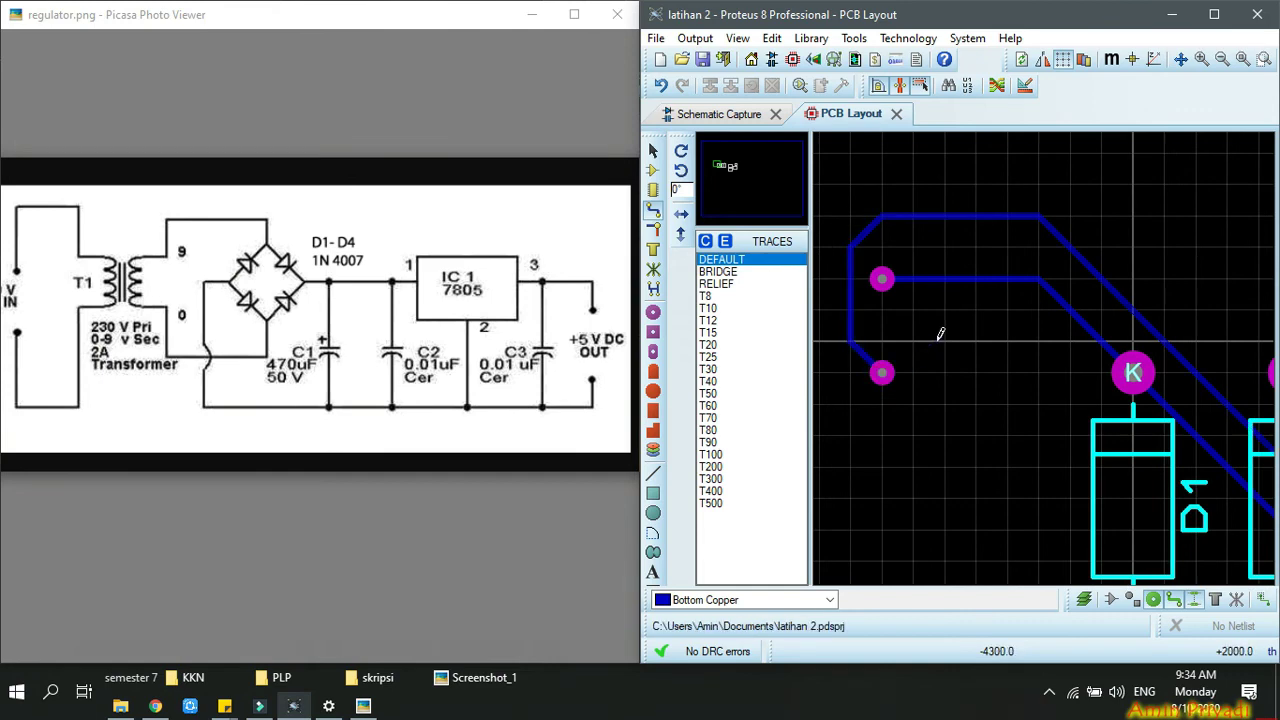
Examine the overall routing and the 7805, C3 and output pad connections against the reference schematic.
{"action": "scroll", "coordinate": [960, 350], "scroll_direction": "down", "scroll_amount": 4}
{"action": "scroll", "coordinate": [1097, 383], "scroll_direction": "down", "scroll_amount": 1}
{"action": "scroll", "coordinate": [1186, 405], "scroll_direction": "up", "scroll_amount": 1}
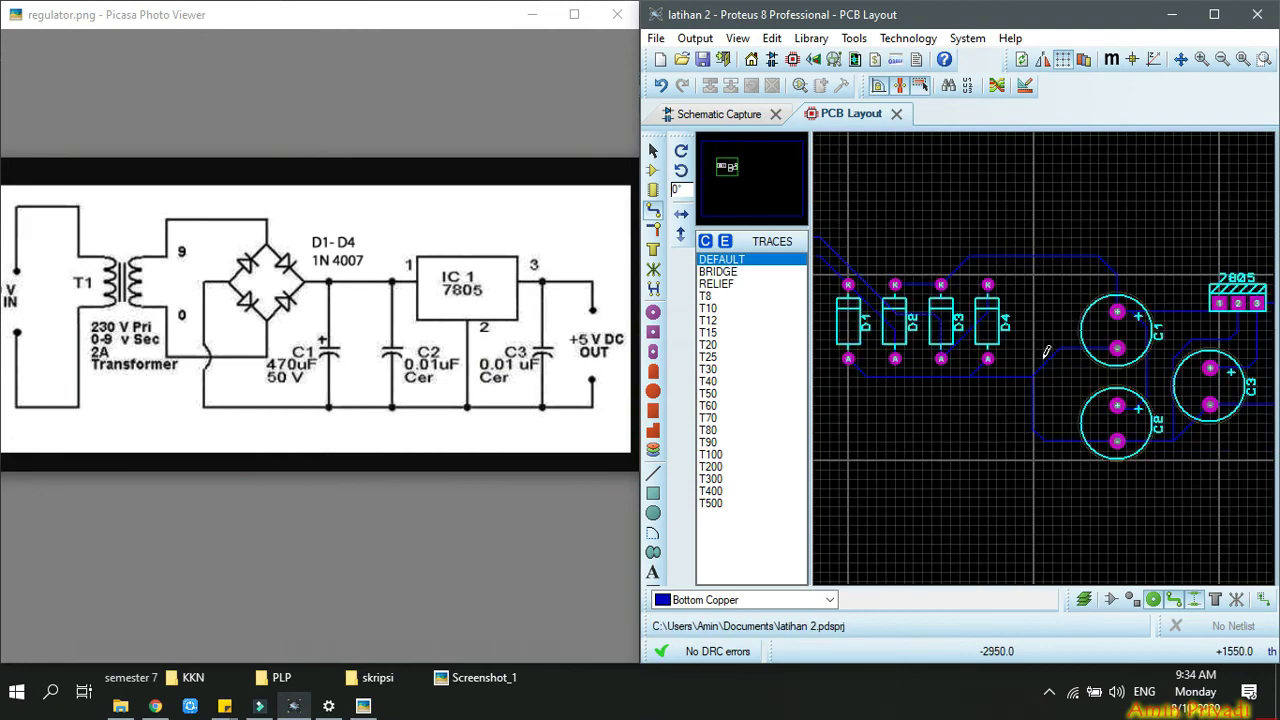
{"action": "scroll", "coordinate": [1049, 346], "scroll_direction": "down", "scroll_amount": 1}
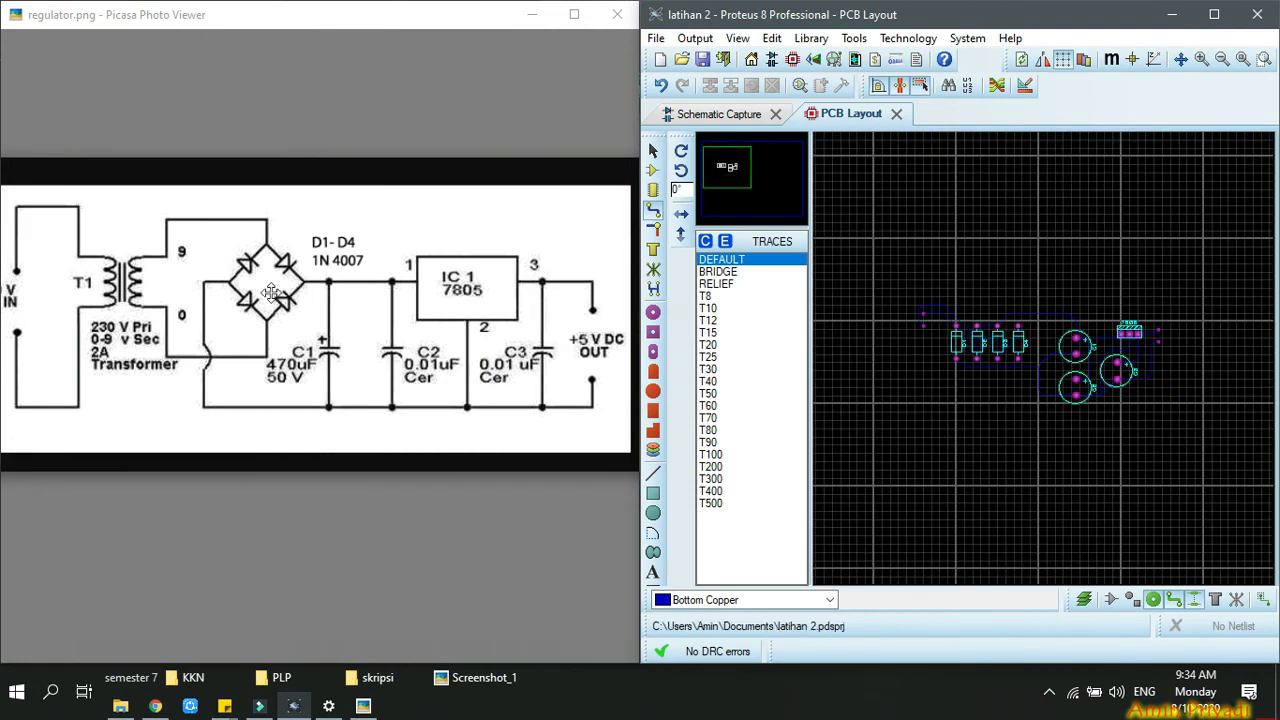
{"action": "scroll", "coordinate": [272, 293], "scroll_direction": "down", "scroll_amount": 3}
{"action": "scroll", "coordinate": [128, 322], "scroll_direction": "up", "scroll_amount": 2}
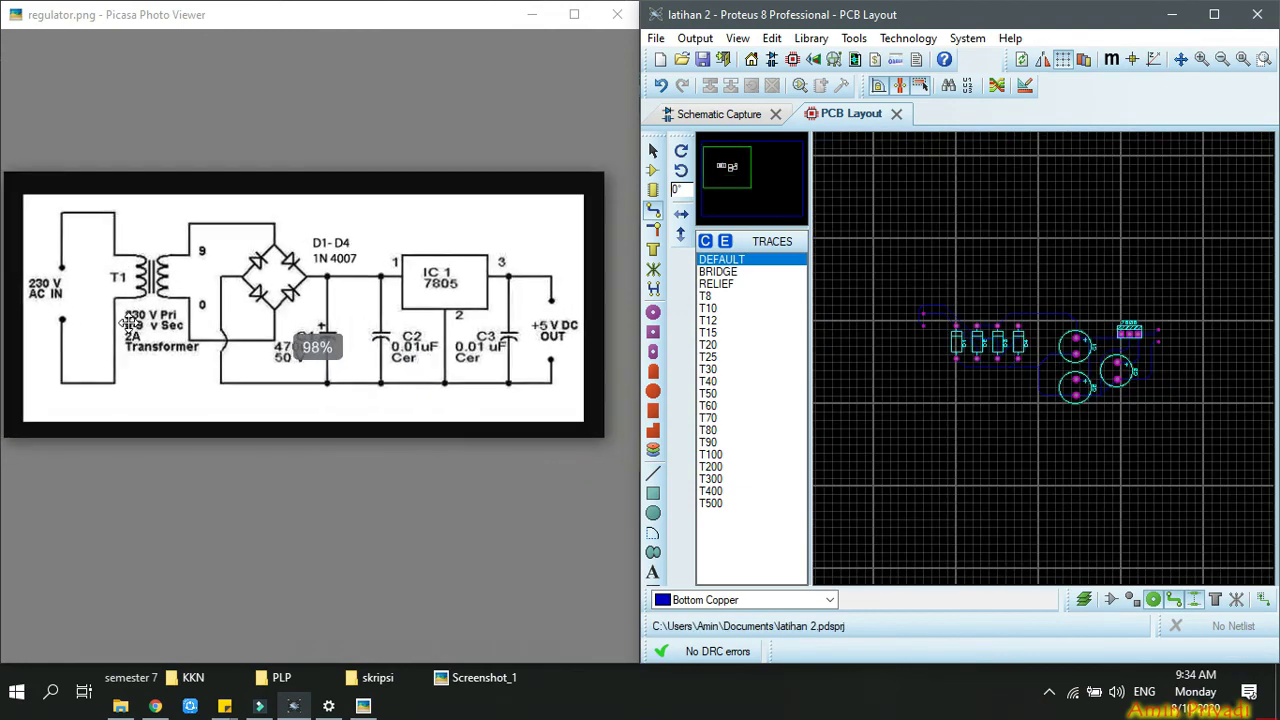
{"action": "scroll", "coordinate": [1131, 370], "scroll_direction": "up", "scroll_amount": 2}
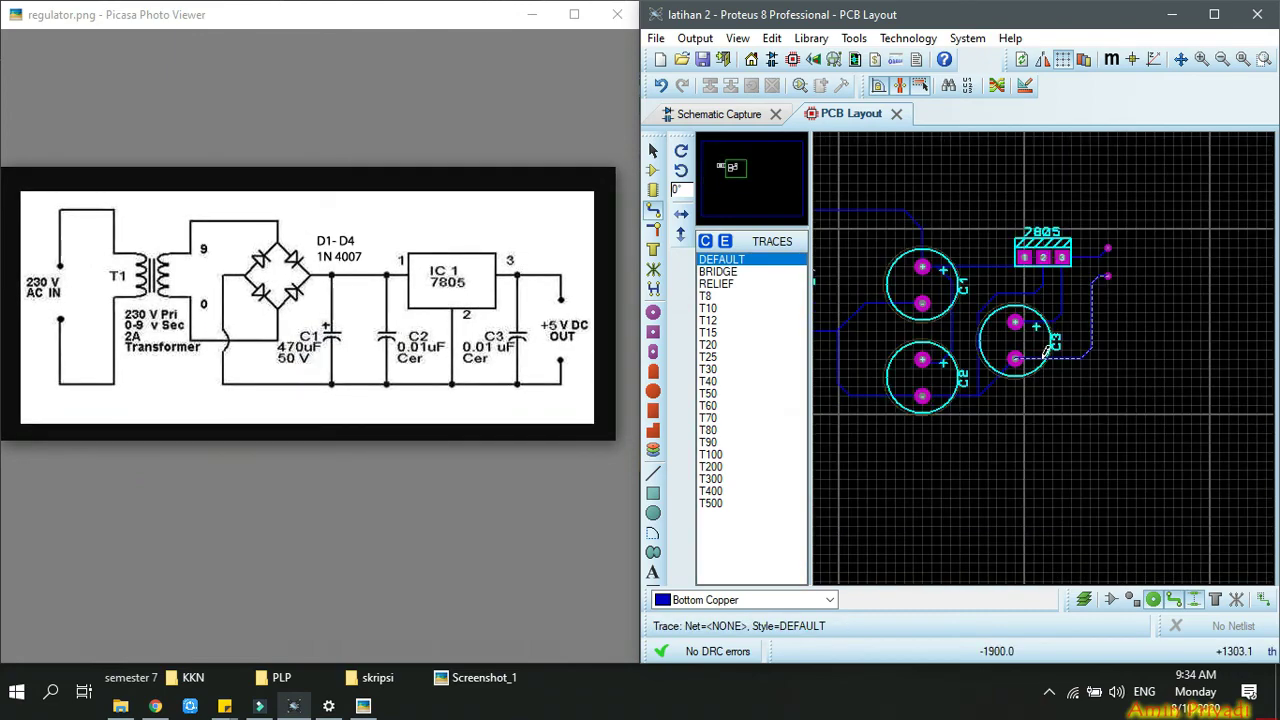
{"action": "scroll", "coordinate": [1043, 350], "scroll_direction": "up", "scroll_amount": 1}
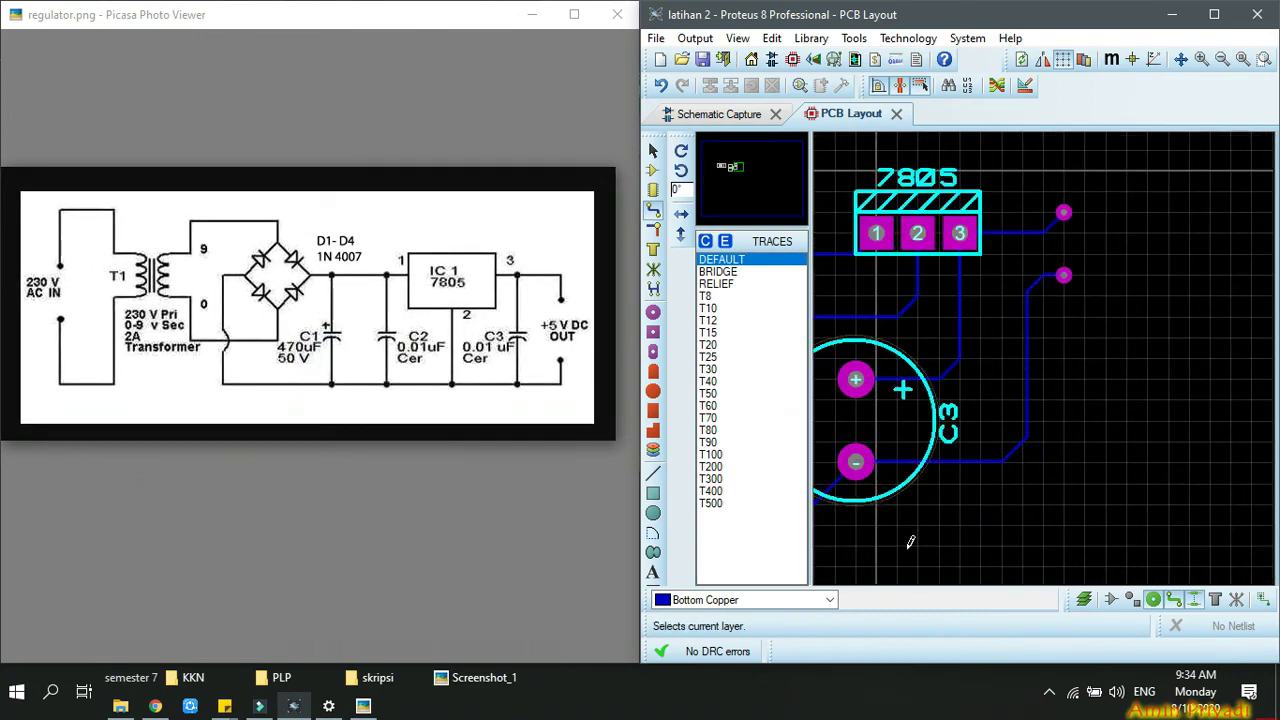
{"action": "scroll", "coordinate": [1045, 358], "scroll_direction": "down", "scroll_amount": 2}
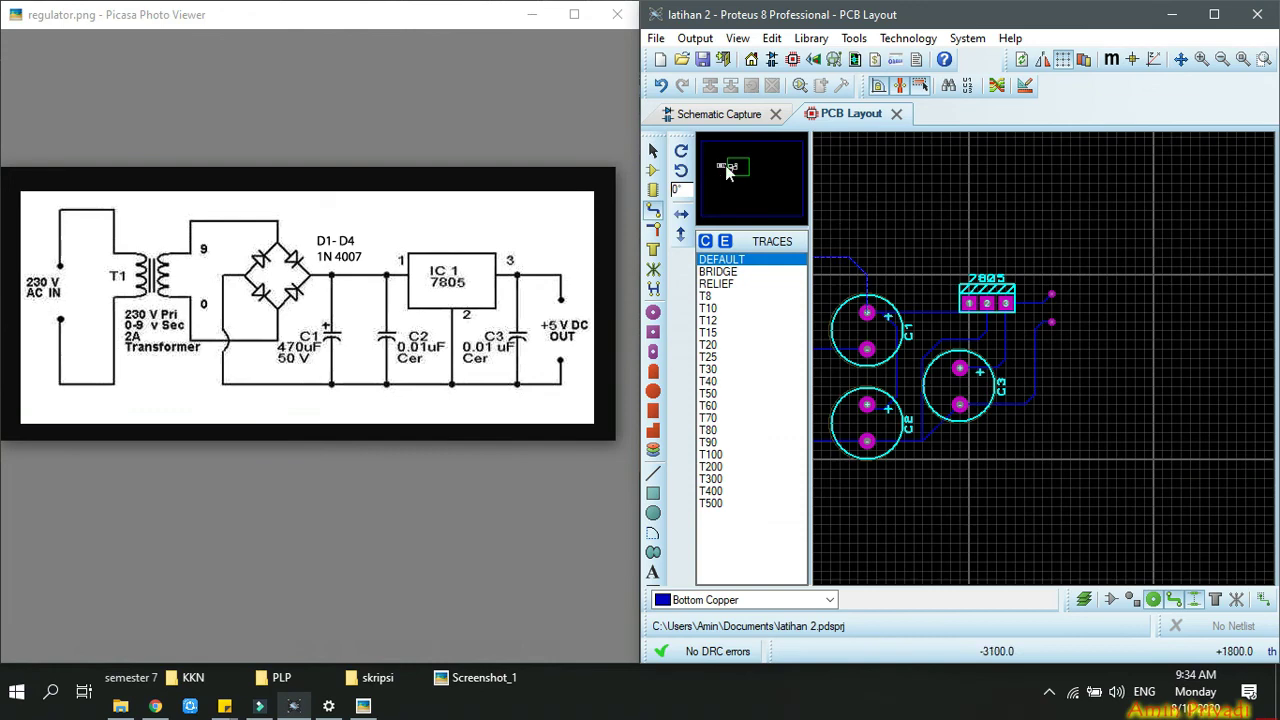
{"action": "scroll", "coordinate": [983, 364], "scroll_direction": "up", "scroll_amount": 1}
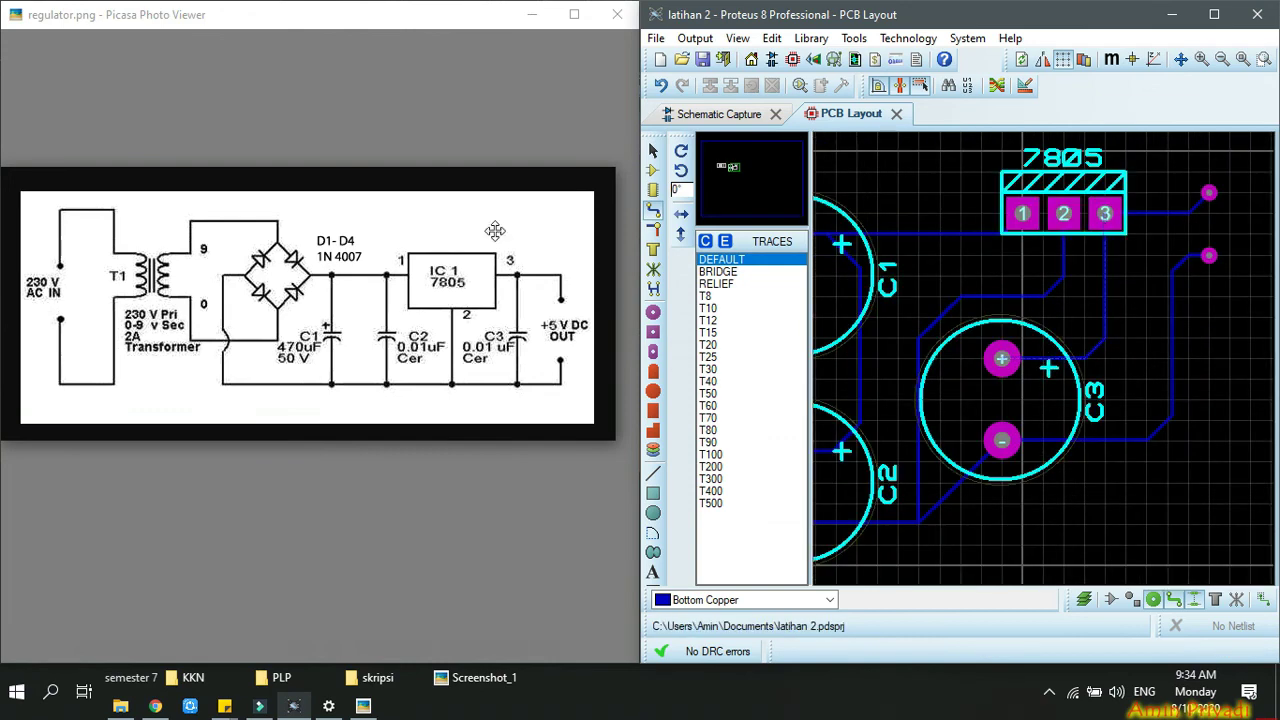
{"action": "scroll", "coordinate": [292, 275], "scroll_direction": "up", "scroll_amount": 3}
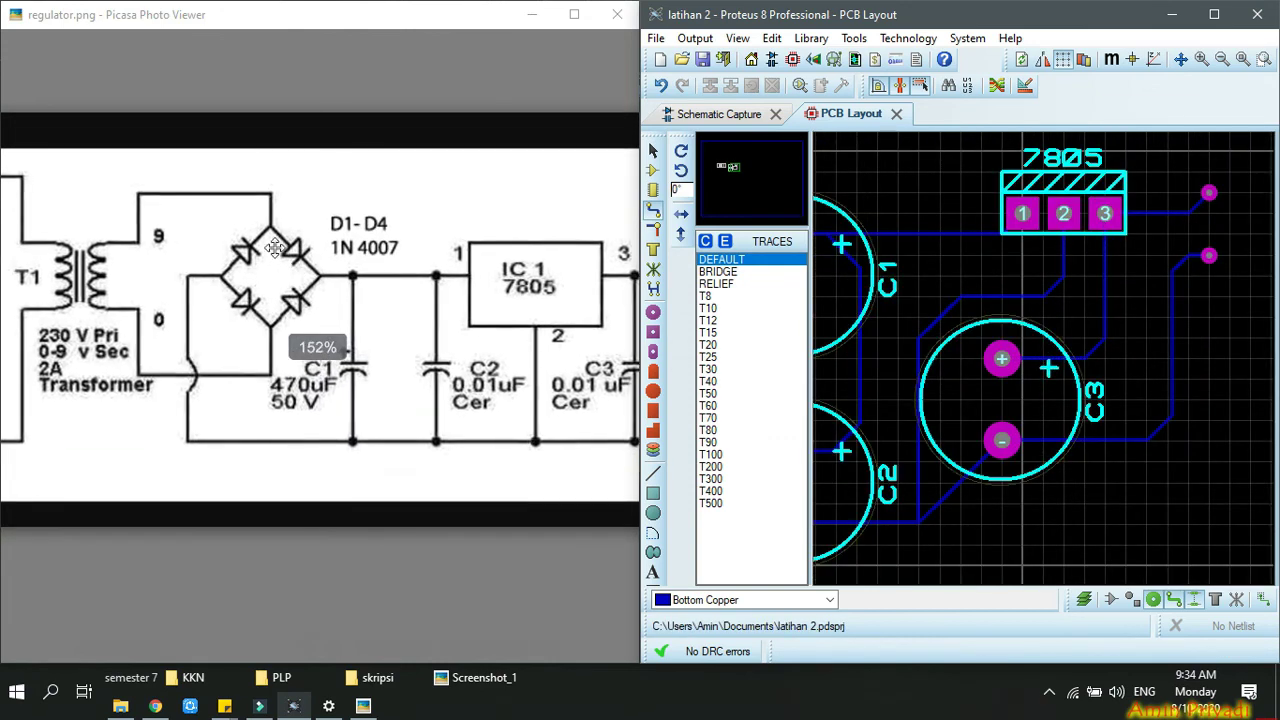
Examine the traces between diodes D1 to D4 and on to C1 against the schematic's bridge rectifier.
{"action": "mouse_move", "coordinate": [737, 173]}
{"action": "left_mouse_down"}
{"action": "mouse_move", "coordinate": [715, 165]}
{"action": "mouse_move", "coordinate": [725, 172]}
{"action": "left_mouse_up"}
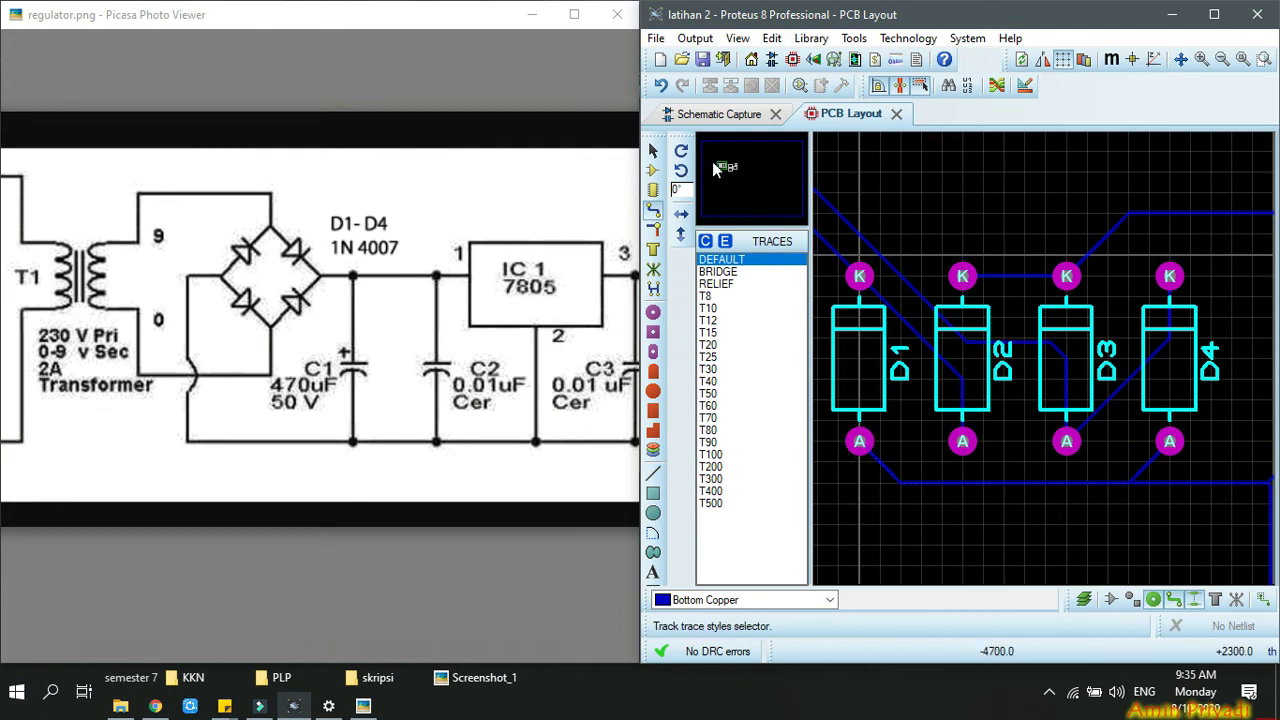
{"action": "scroll", "coordinate": [724, 170], "scroll_direction": "up", "scroll_amount": 2}
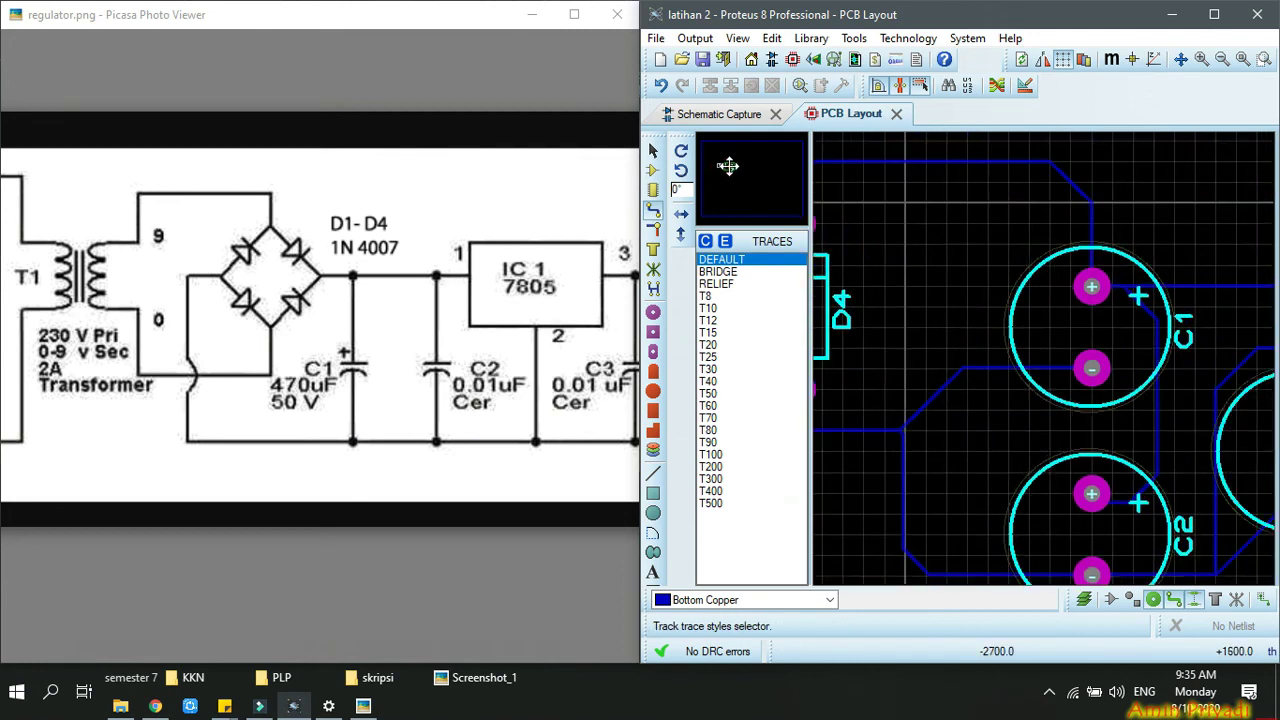
{"action": "scroll", "coordinate": [724, 164], "scroll_direction": "down", "scroll_amount": 2}
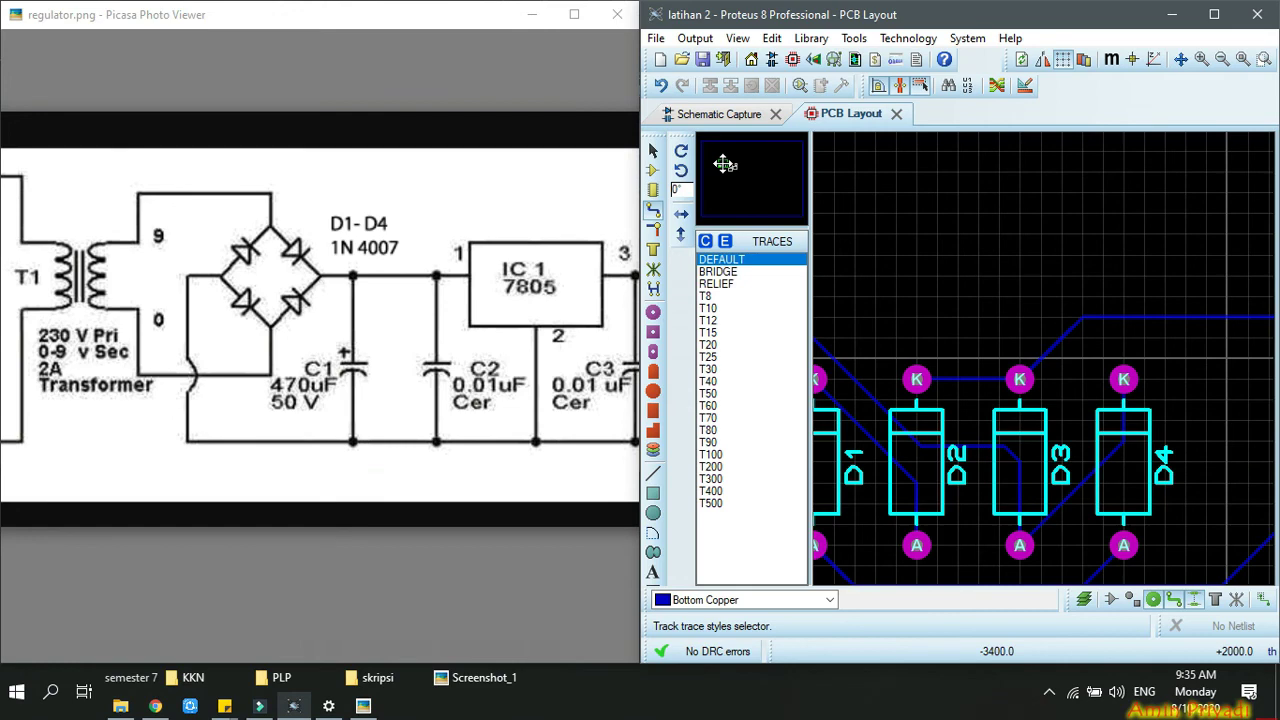
{"action": "left_click_drag", "start_coordinate": [724, 164], "coordinate": [726, 164]}
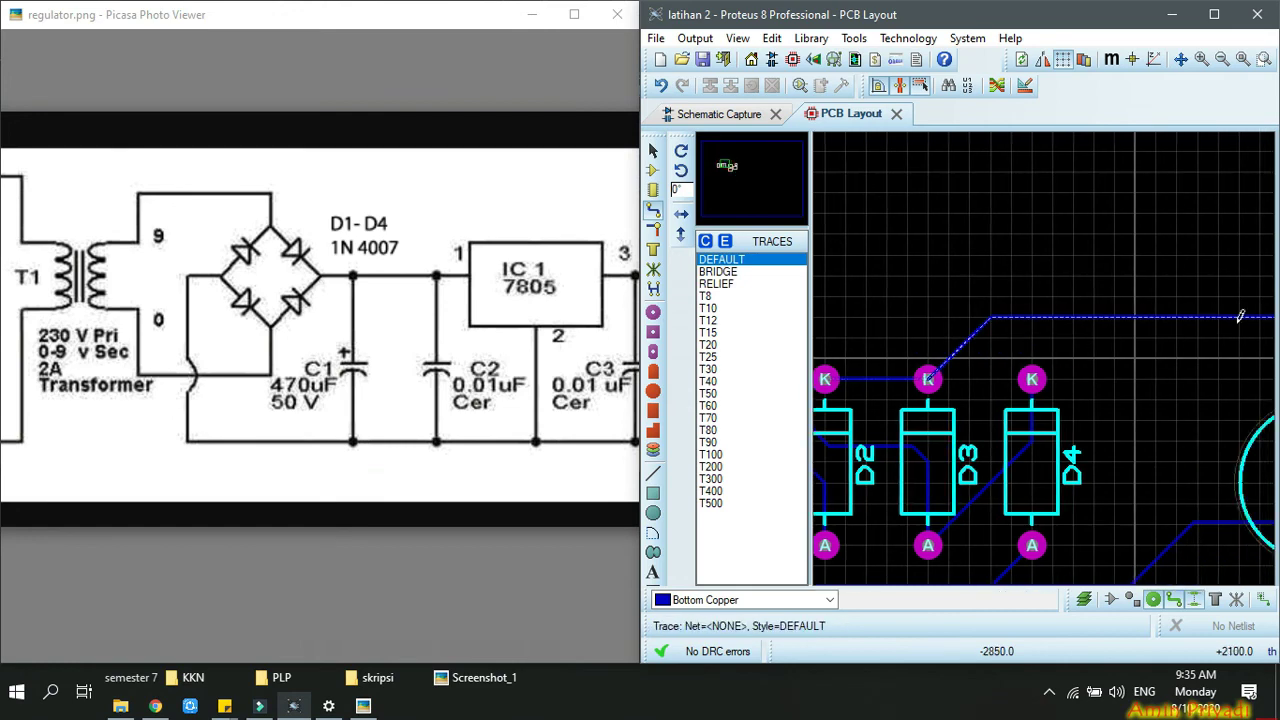
{"action": "scroll", "coordinate": [1000, 340], "scroll_direction": "down", "scroll_amount": 1}
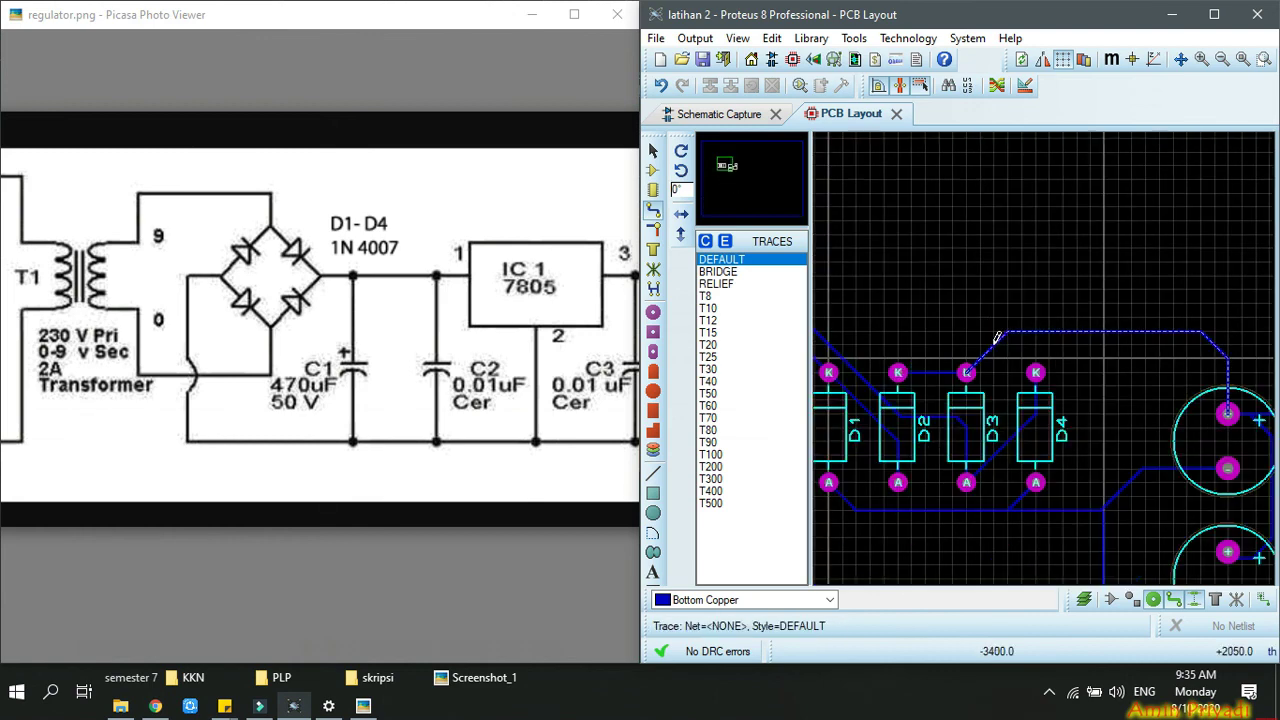
{"action": "scroll", "coordinate": [1250, 400], "scroll_direction": "up", "scroll_amount": 1}
{"action": "scroll", "coordinate": [1014, 350], "scroll_direction": "down", "scroll_amount": 2}
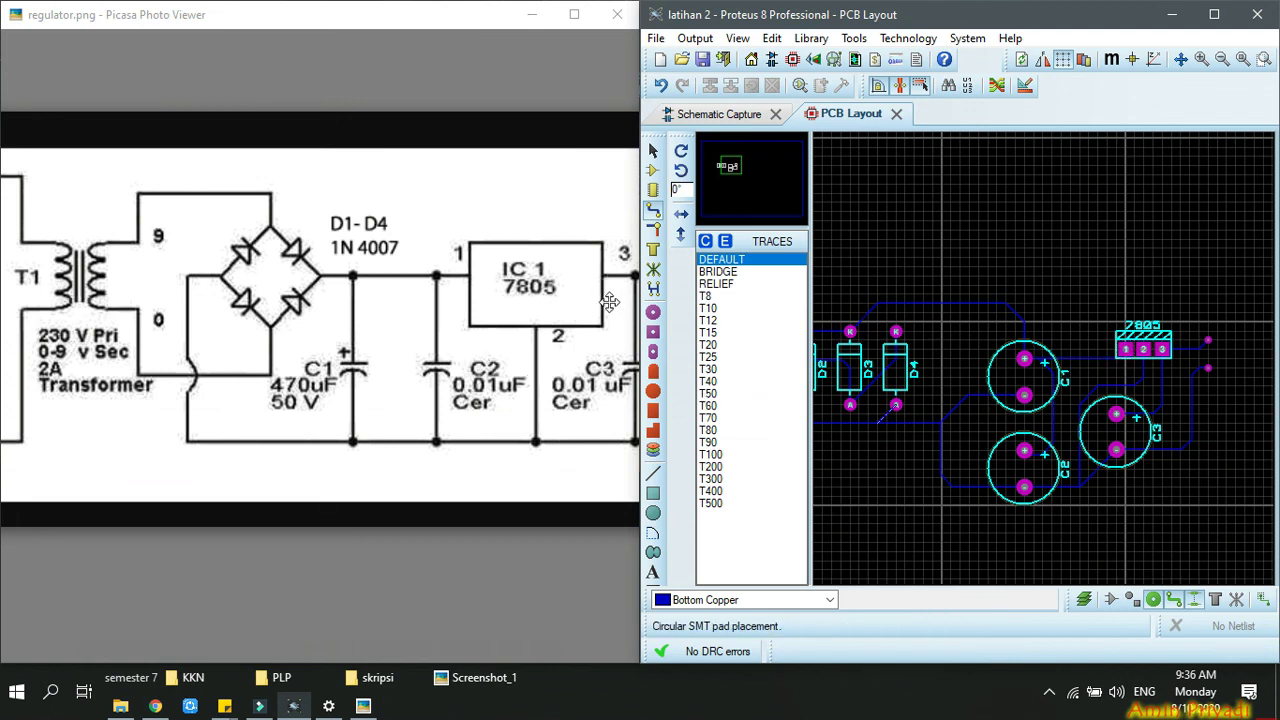
Compare the capacitor, regulator and common negative traces with the enlarged reference schematic, along with the diode connections.
{"action": "scroll", "coordinate": [377, 303], "scroll_direction": "down", "scroll_amount": 3}
{"action": "scroll", "coordinate": [543, 277], "scroll_direction": "up", "scroll_amount": 4}
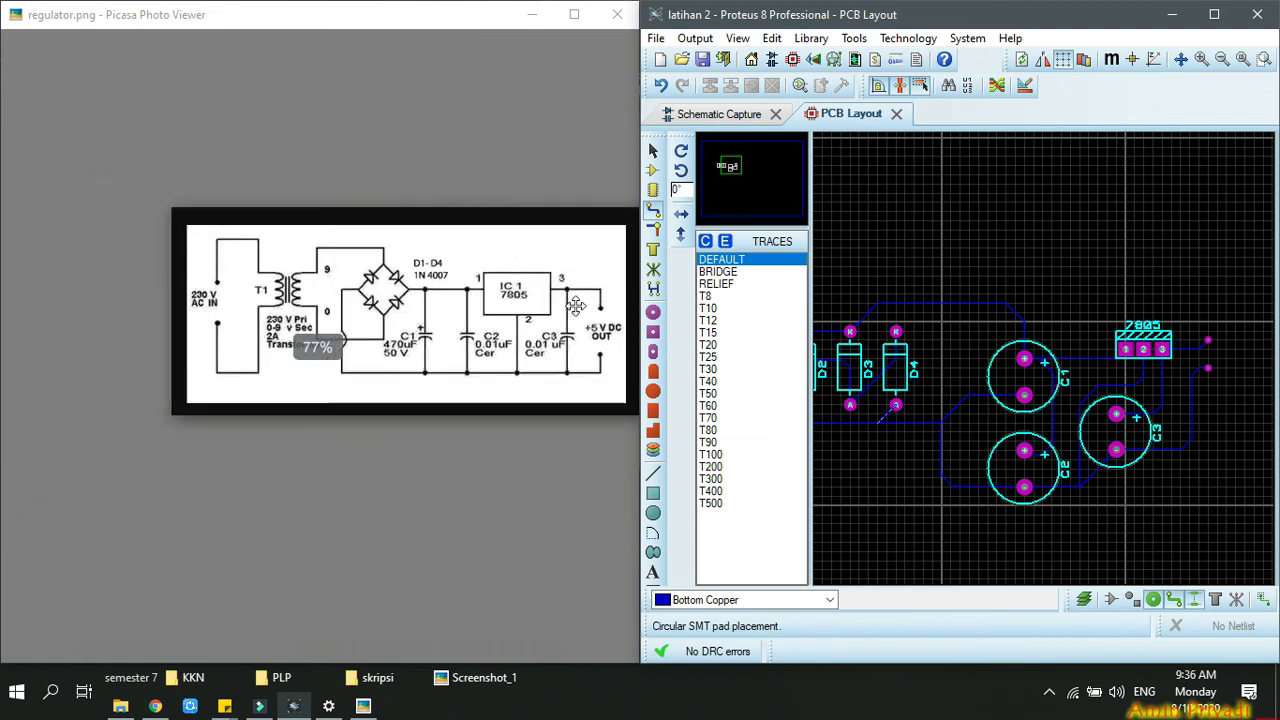
{"action": "left_click_drag", "start_coordinate": [543, 277], "coordinate": [497, 253]}
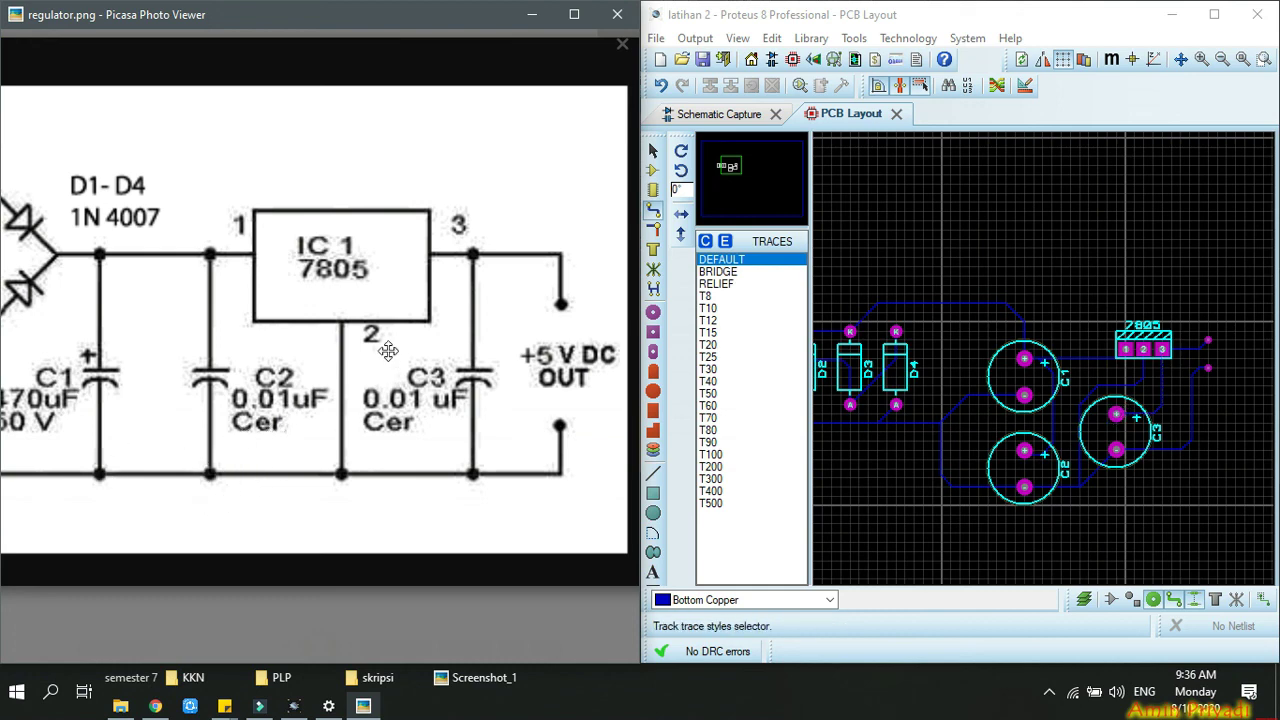
{"action": "mouse_move", "coordinate": [315, 490]}
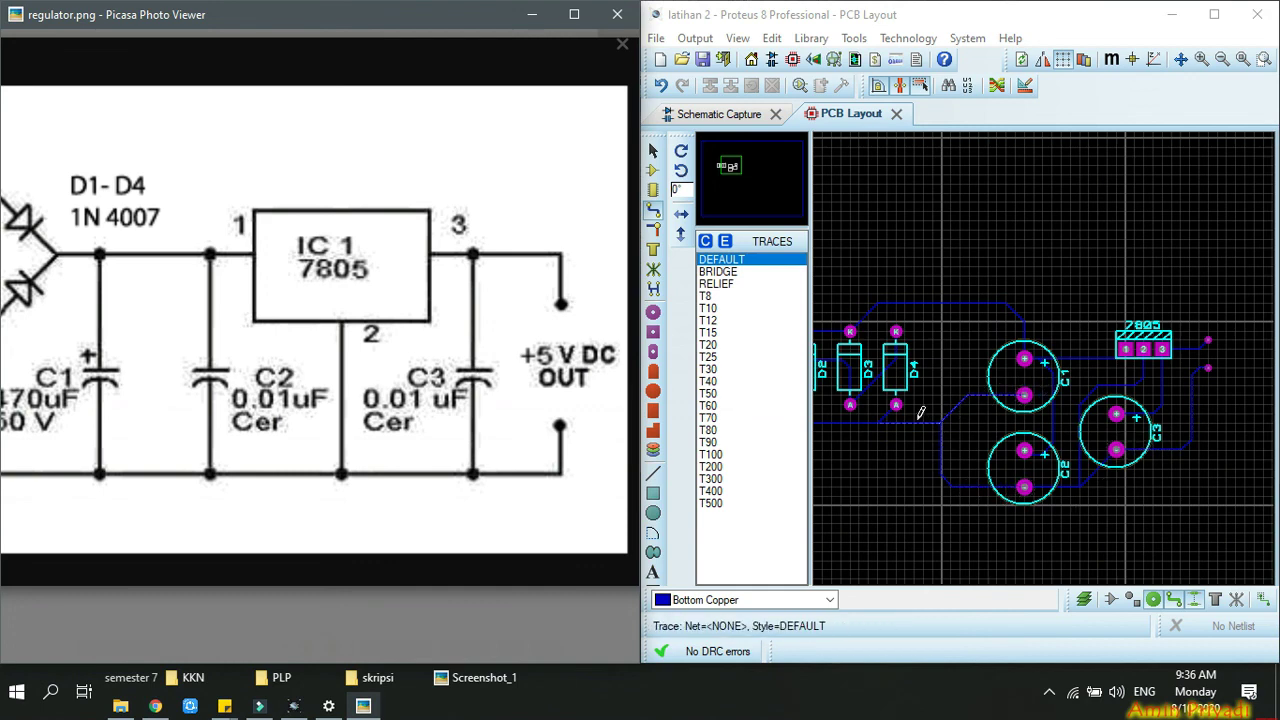
{"action": "scroll", "coordinate": [175, 385], "scroll_direction": "down", "scroll_amount": 5}
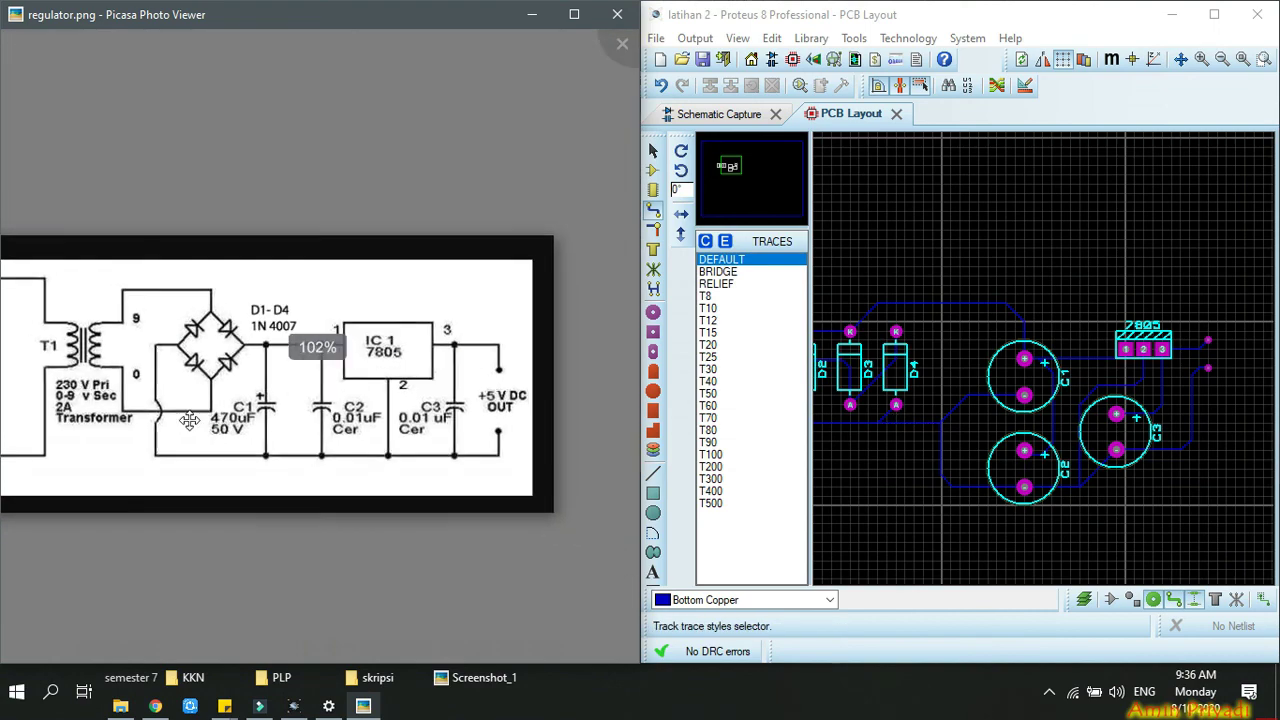
{"action": "scroll", "coordinate": [175, 385], "scroll_direction": "up", "scroll_amount": 4}
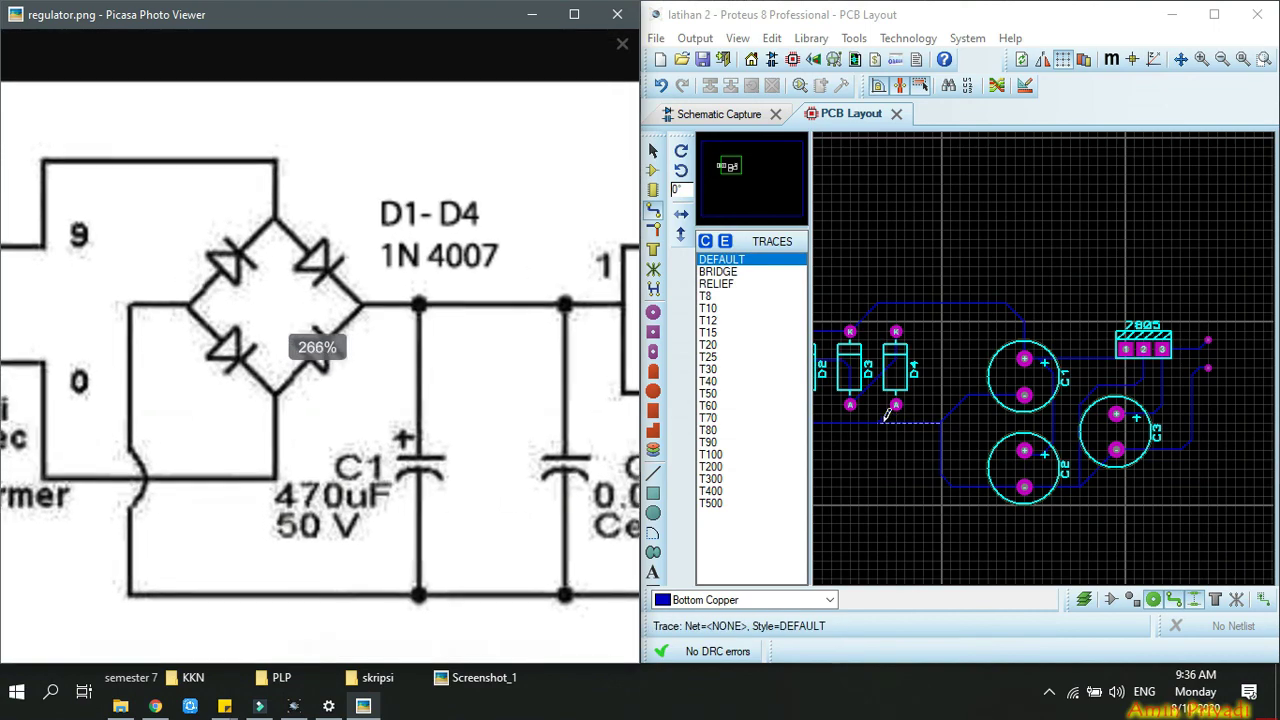
{"action": "scroll", "coordinate": [910, 394], "scroll_direction": "down", "scroll_amount": 2}
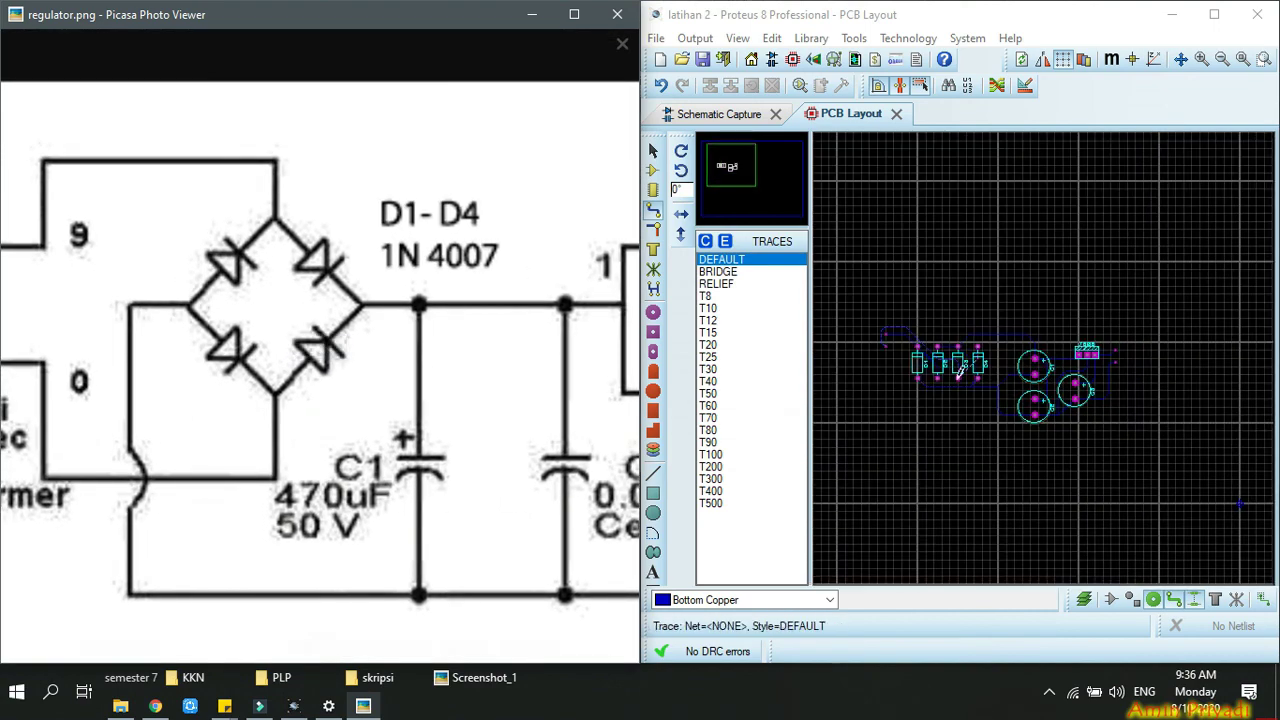
{"action": "scroll", "coordinate": [958, 372], "scroll_direction": "up", "scroll_amount": 1}
{"action": "scroll", "coordinate": [958, 372], "scroll_direction": "down", "scroll_amount": 1}
{"action": "scroll", "coordinate": [990, 340], "scroll_direction": "up", "scroll_amount": 3}
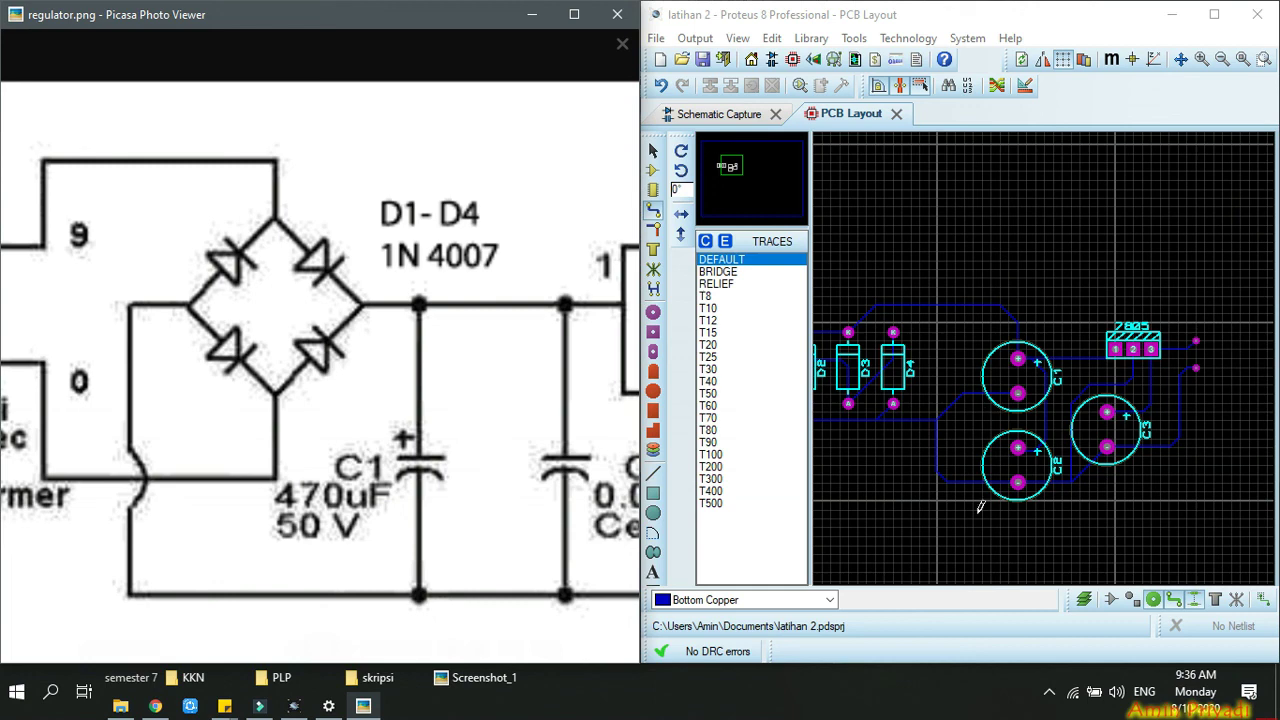
{"action": "left_click", "coordinate": [1049, 692]}
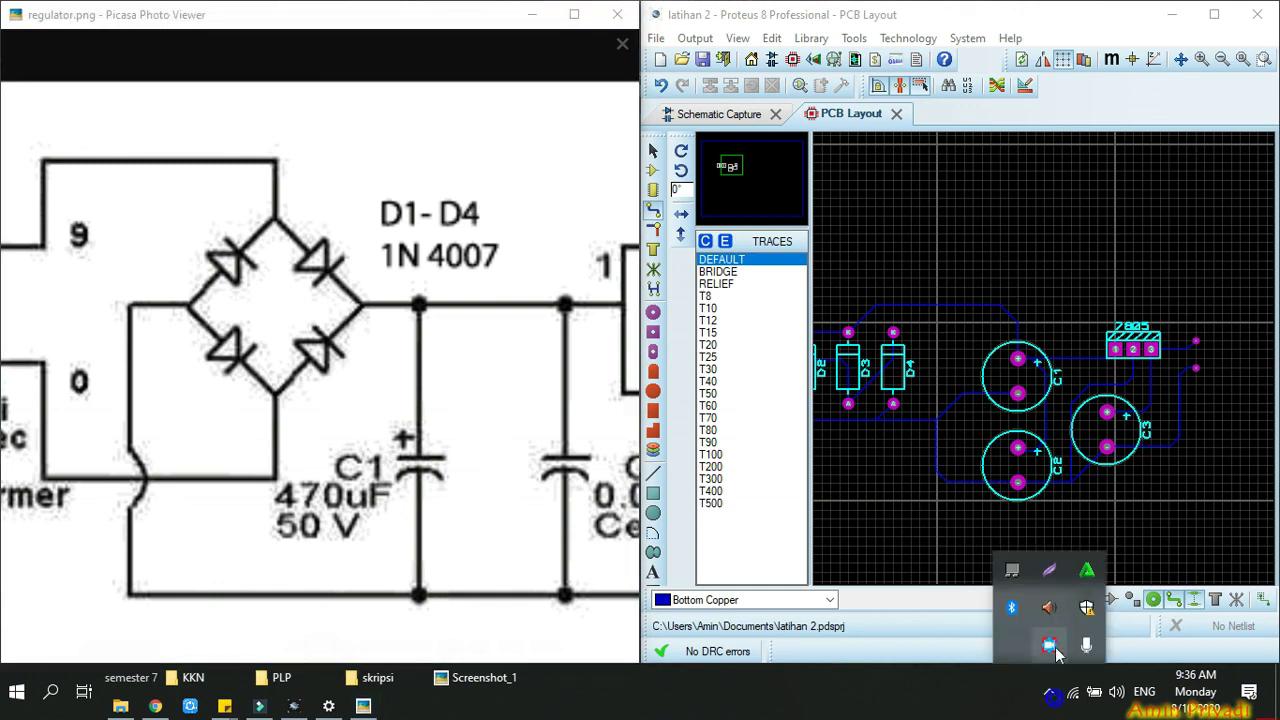
{"action": "left_click", "coordinate": [1052, 647]}
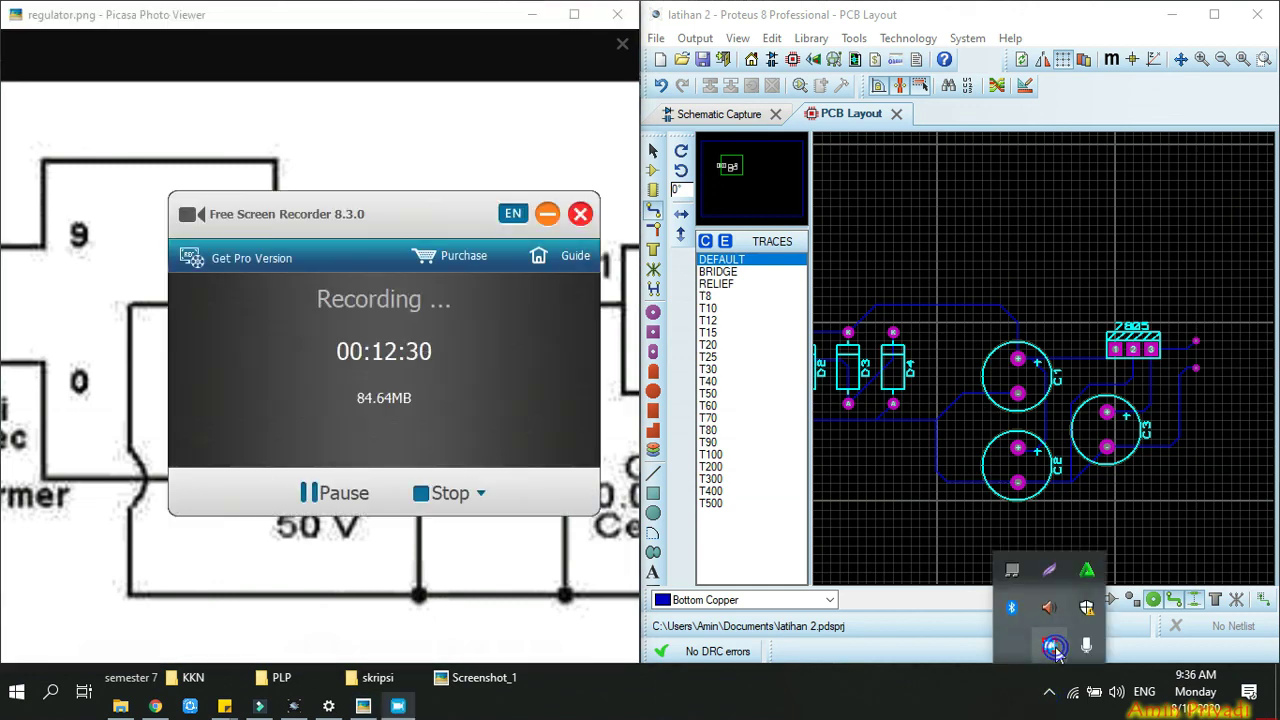